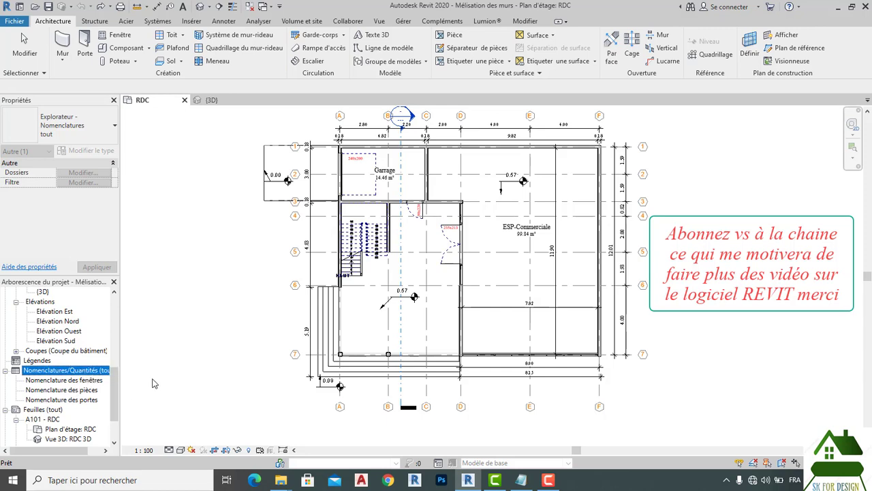
# Step: Open the window schedule (Nomenclature des fenêtres) and examine its columns and grouping
pyautogui.click(68, 383)
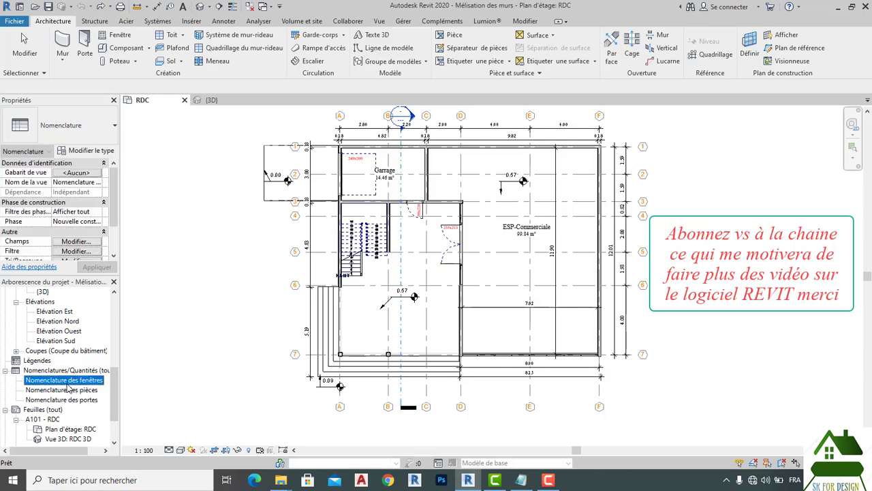
pyautogui.doubleClick(67, 383)
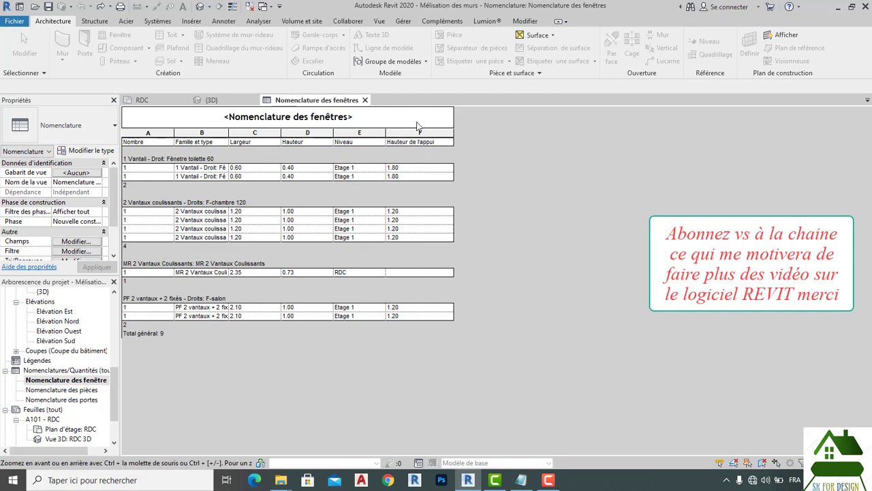
pyautogui.click(425, 177)
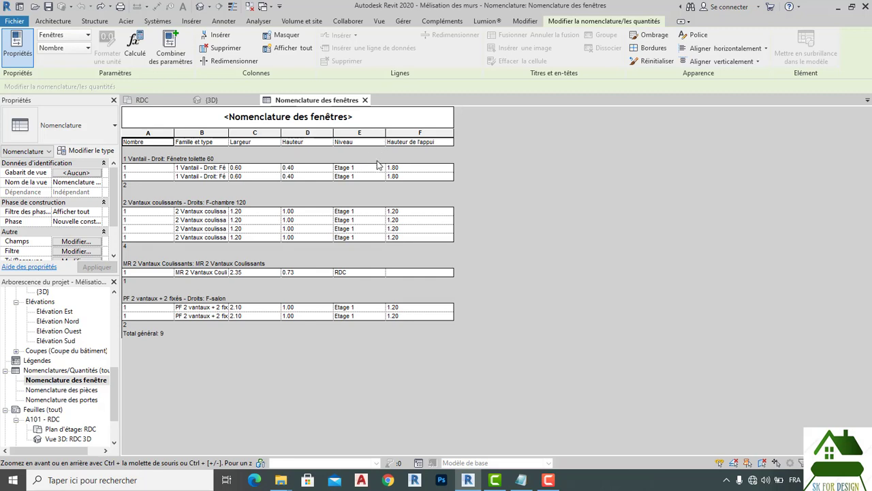
# Step: Try moving the Famille et type field ahead of Nombre in the window schedule, and undo the reordering
pyautogui.click(223, 40)
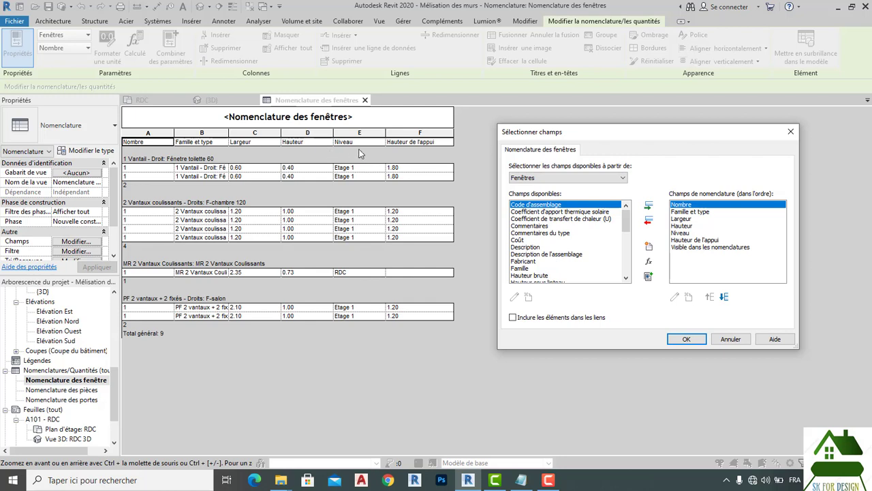
pyautogui.click(688, 214)
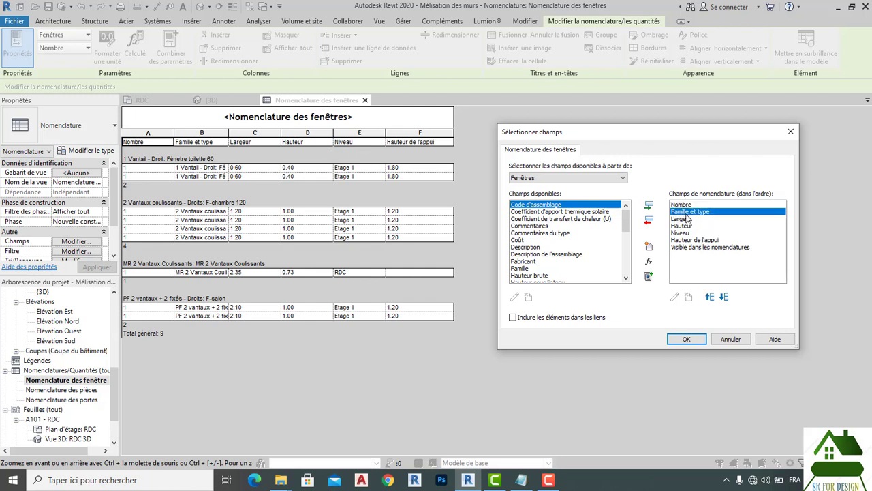
pyautogui.click(710, 298)
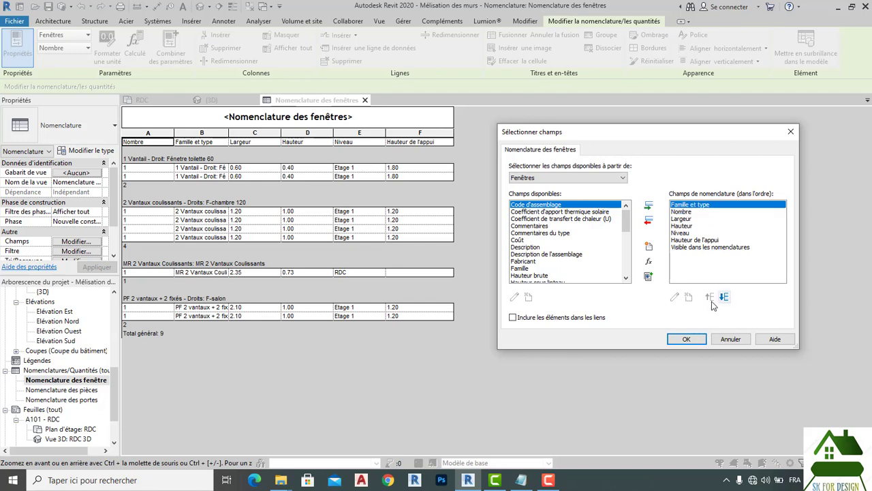
pyautogui.click(690, 340)
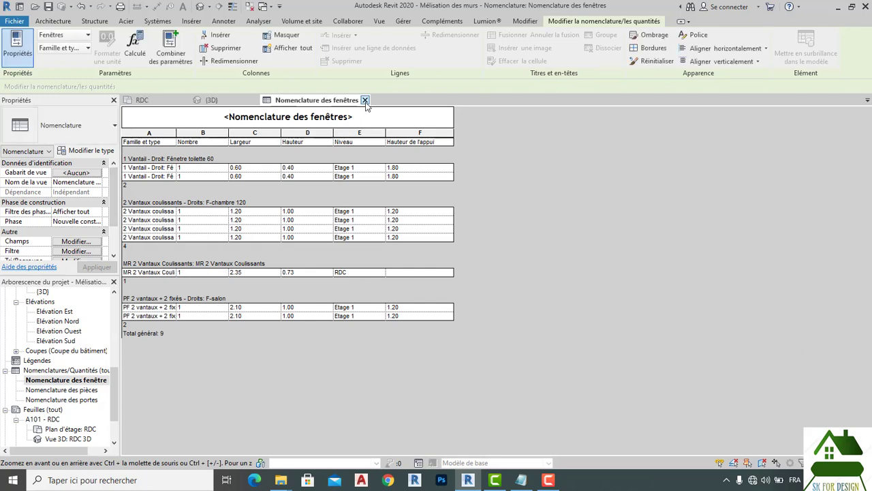
pyautogui.click(81, 7)
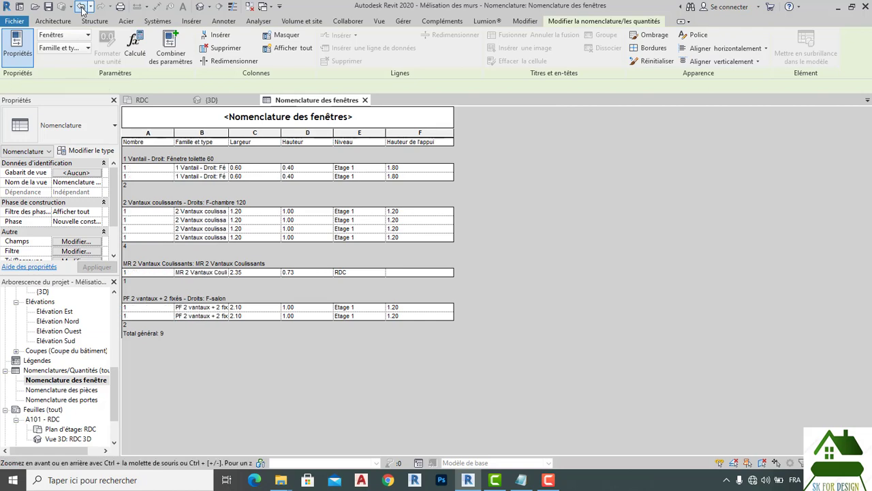
# Step: Open the room schedule (Nomenclature des pièces) and examine the rooms' perimeters and areas by level
pyautogui.click(82, 393)
pyautogui.doubleClick(80, 393)
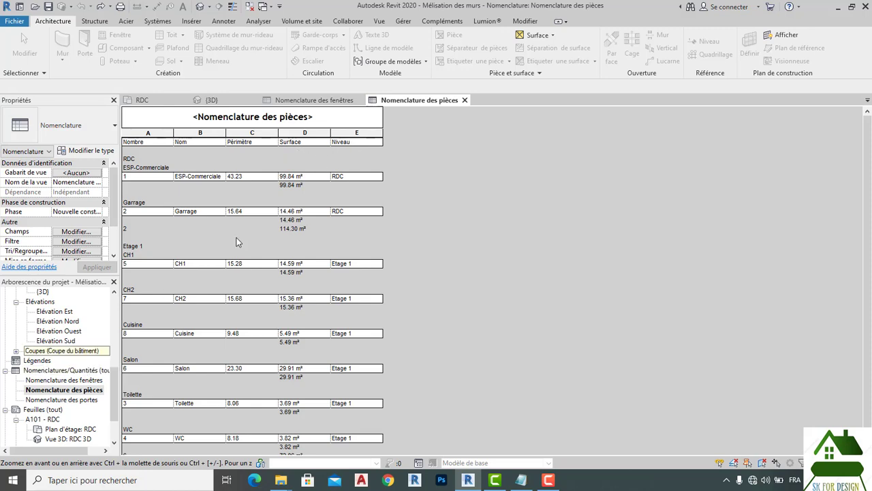
pyautogui.click(213, 301)
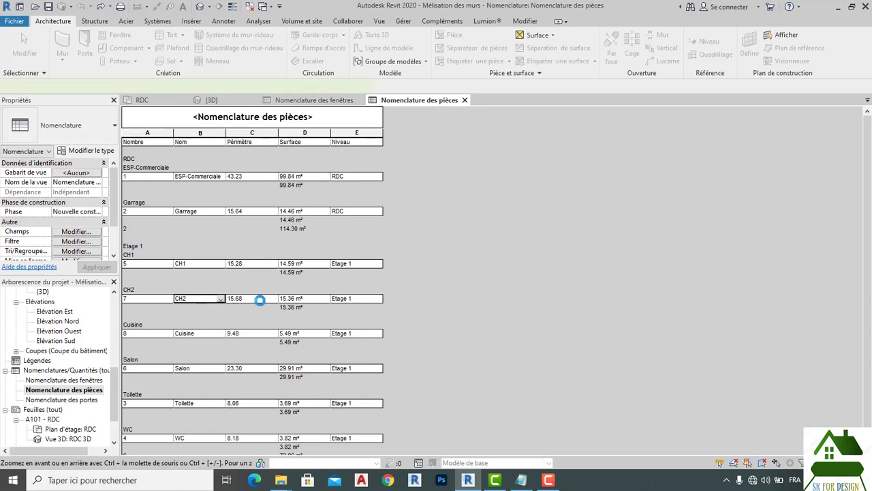
pyautogui.click(259, 300)
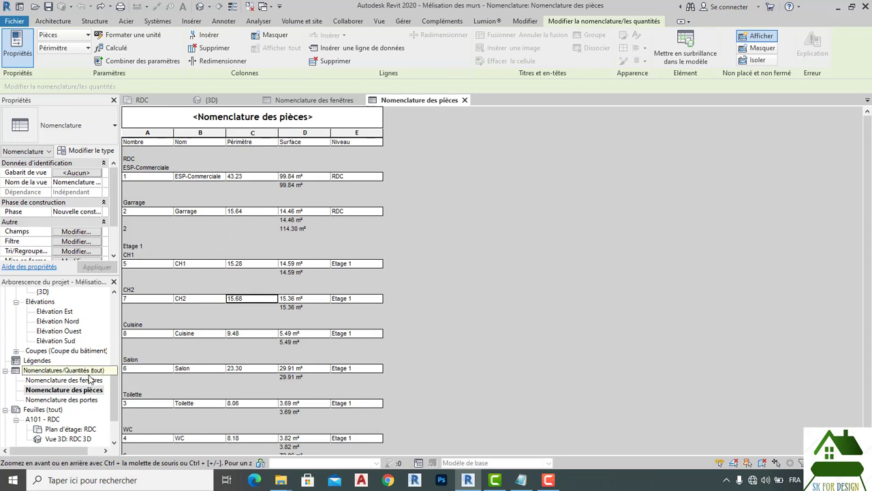
pyautogui.press('Escape')
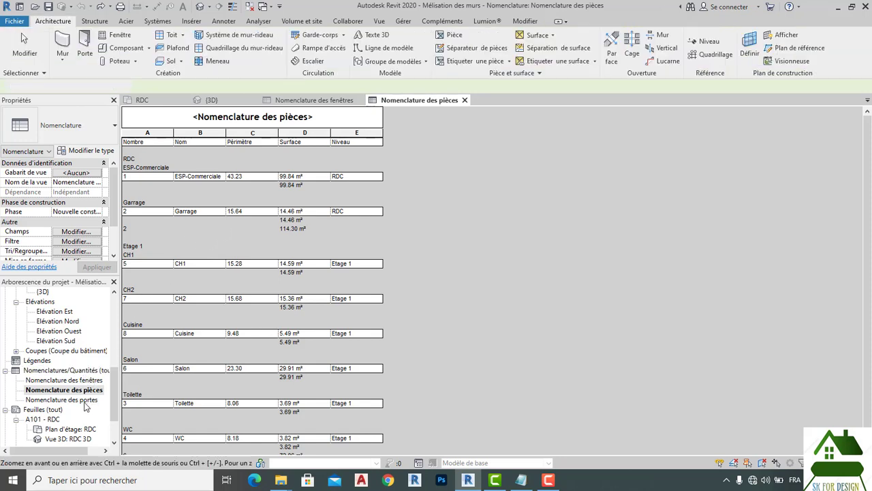
# Step: Open the door schedule (Nomenclature des portes), examine its entries, and close the schedule views
pyautogui.doubleClick(88, 401)
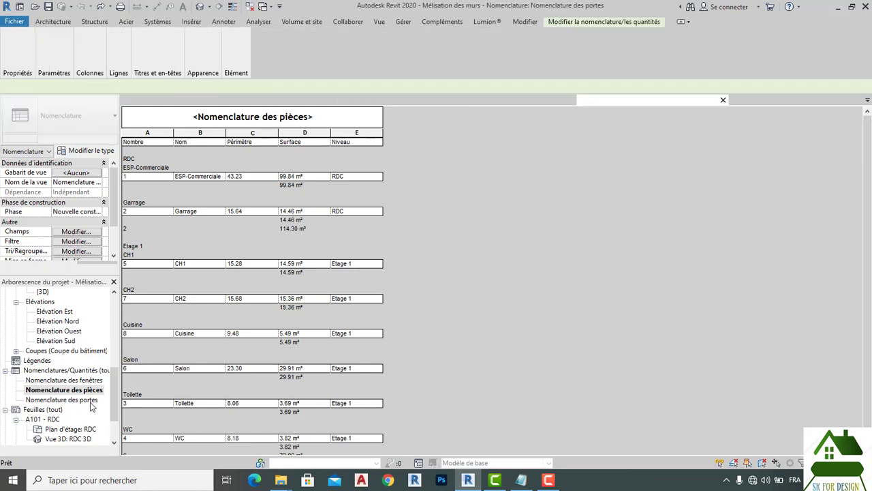
pyautogui.click(82, 401)
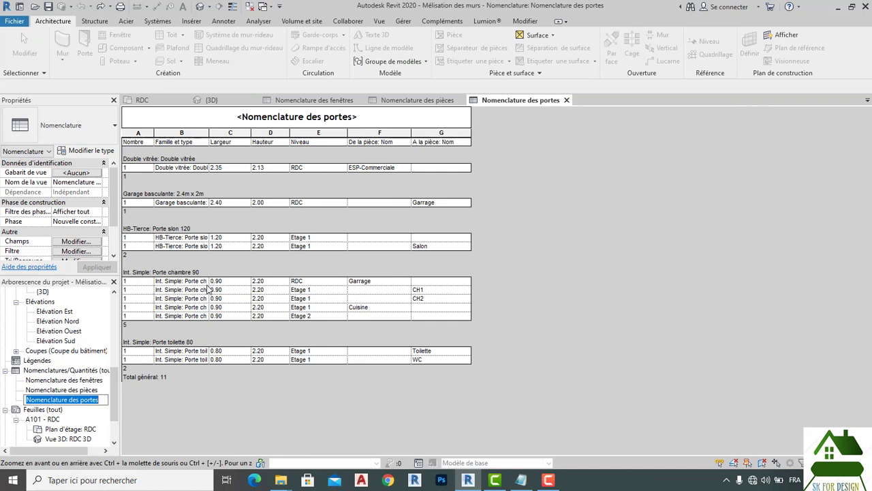
pyautogui.moveTo(208, 287); pyautogui.dragTo(233, 281)
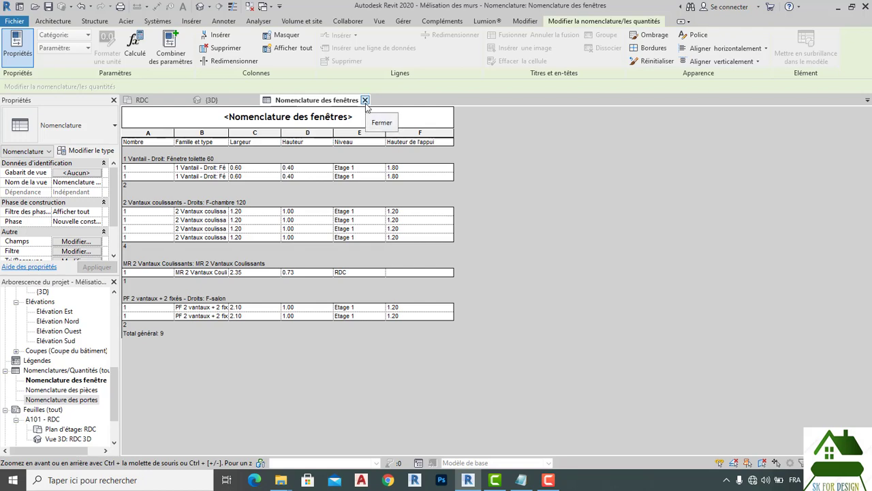
pyautogui.click(365, 101)
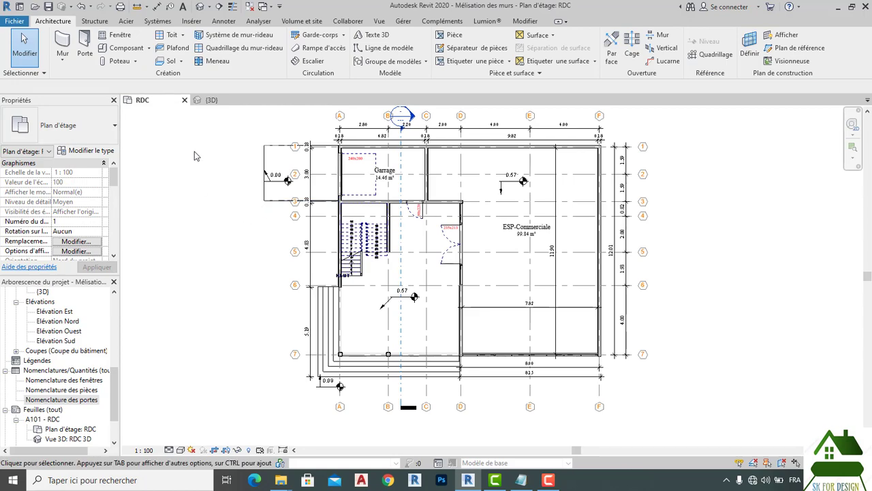
# Step: In the 3D view, select all visible instances of the building's Enduit est-1.5 cm wall type
pyautogui.click(218, 100)
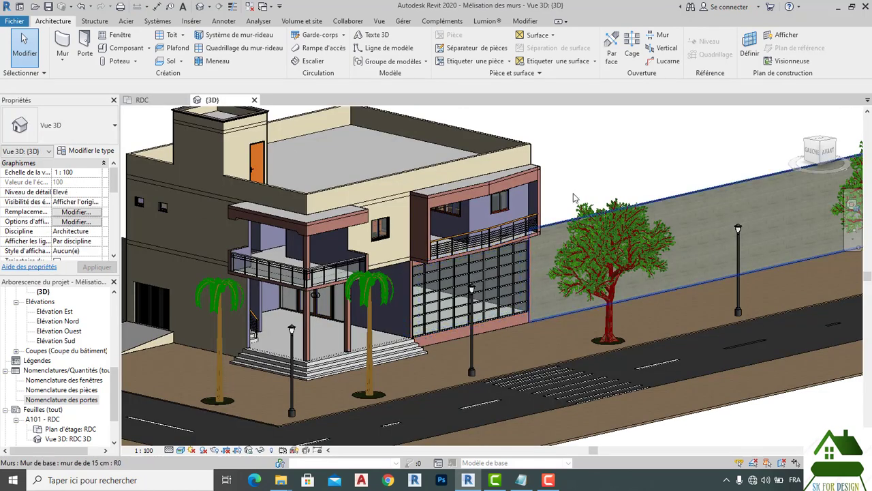
pyautogui.scroll(-3, 578, 142)
pyautogui.keyDown('shift'); pyautogui.moveTo(578, 143); pyautogui.dragTo(477, 170, button='middle'); pyautogui.keyUp('shift')
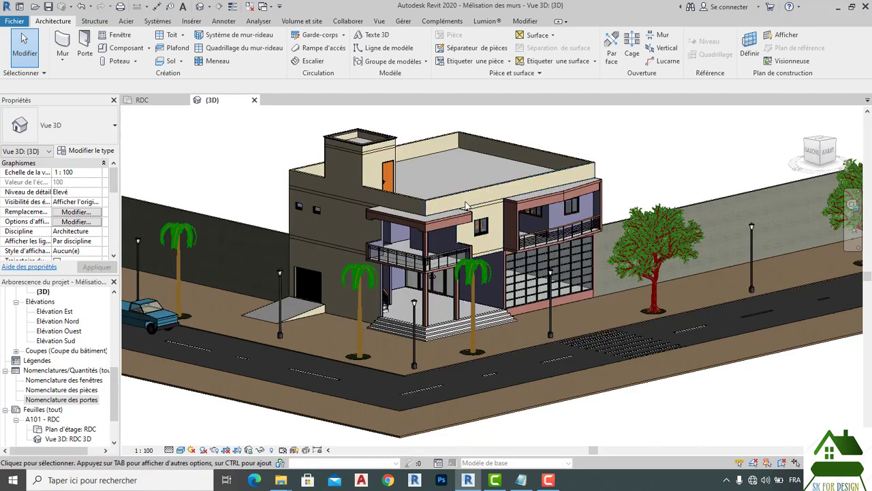
pyautogui.click(306, 183)
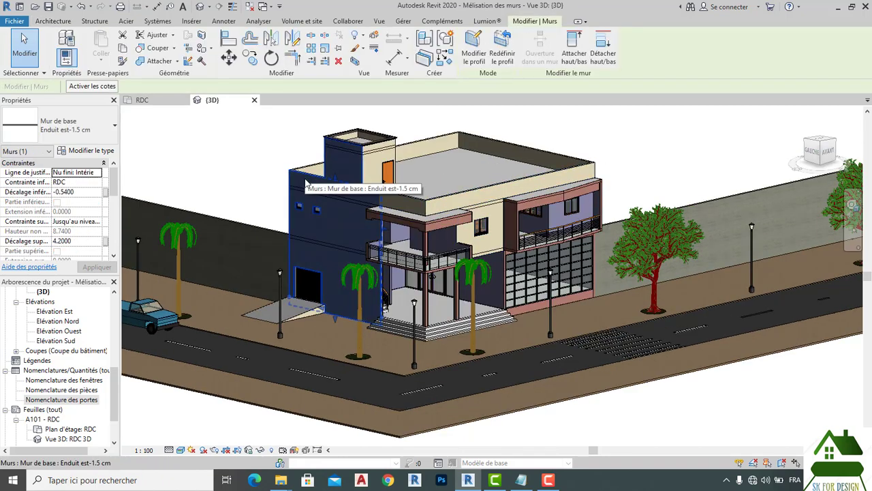
pyautogui.rightClick(307, 183)
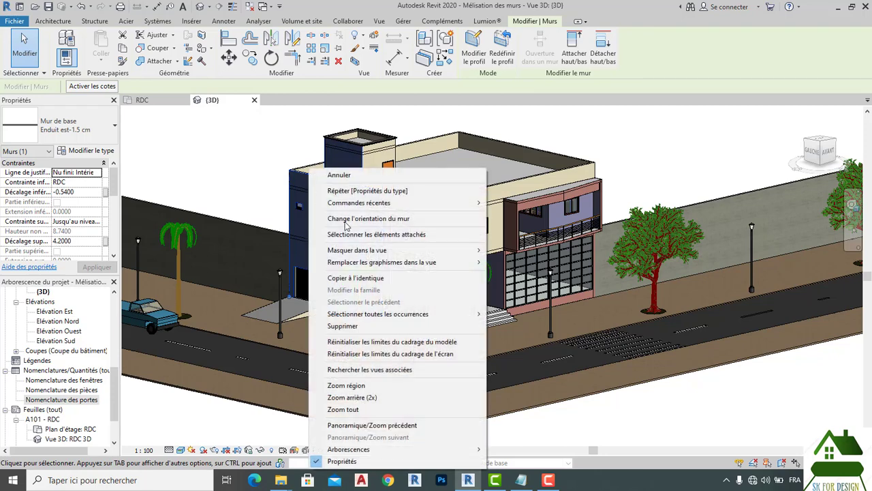
pyautogui.moveTo(368, 320)
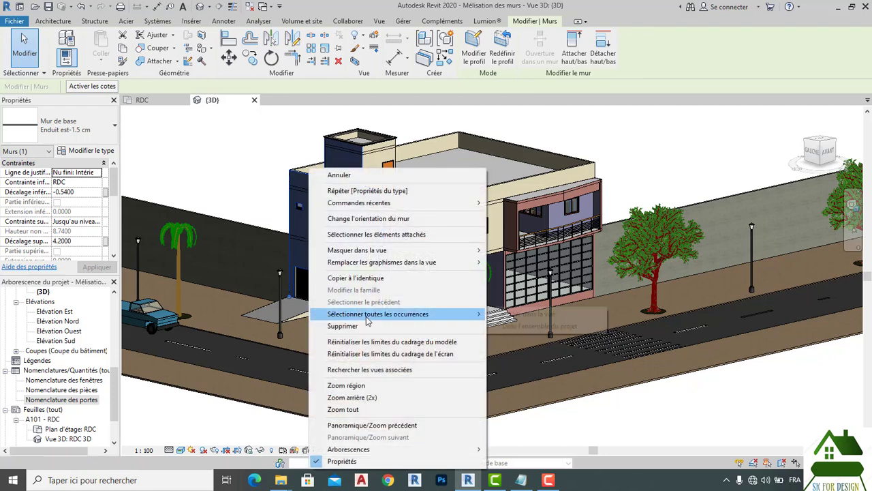
pyautogui.click(506, 315)
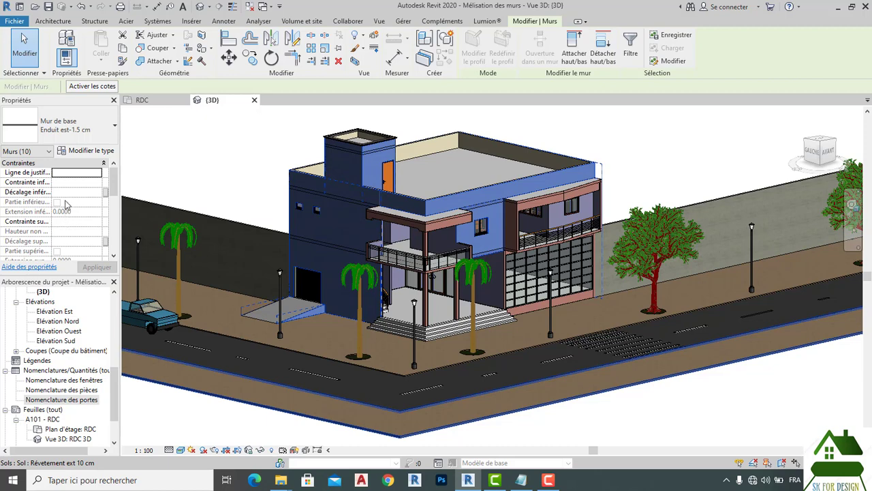
# Step: Try entering "Enduit ext" as the comment of the selected walls, and clear the entry again
pyautogui.scroll(-6, 61, 201)
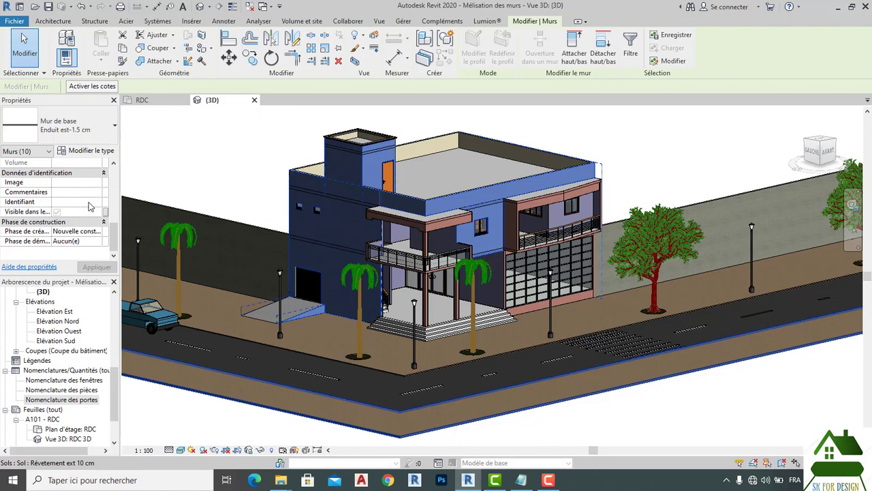
pyautogui.click(95, 193)
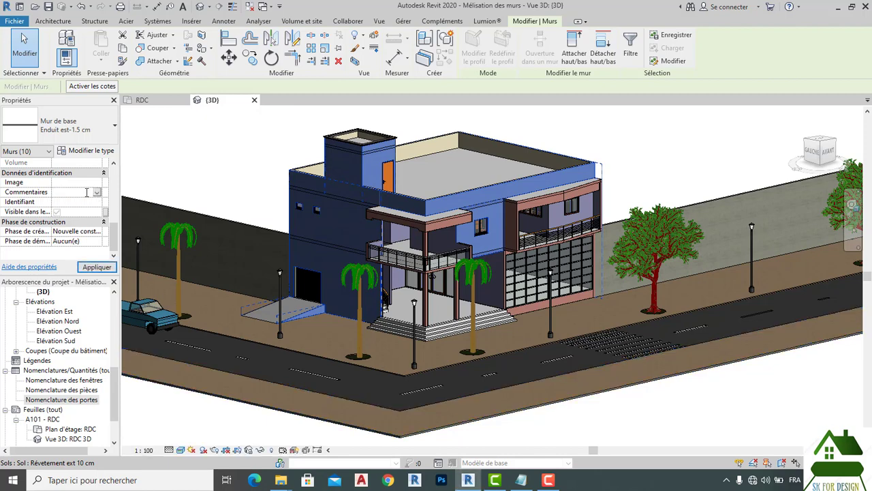
pyautogui.write('e')
pyautogui.press('BackSpace')
pyautogui.write('Enduit ext')
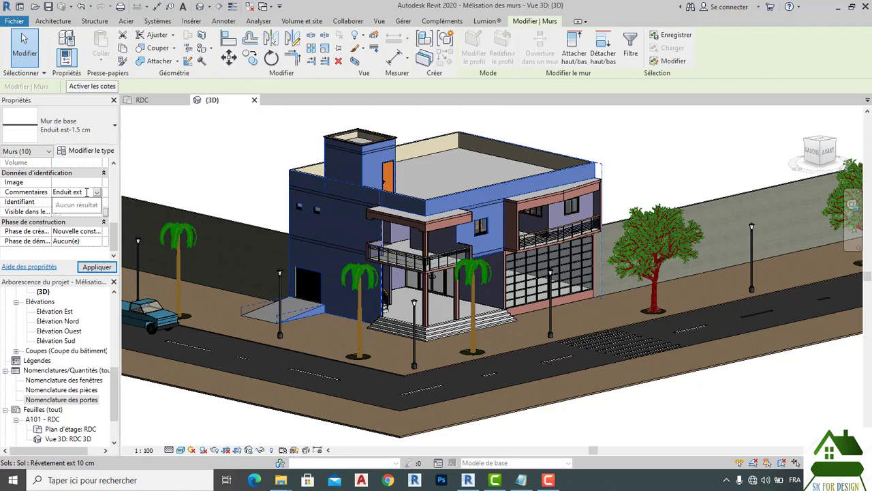
pyautogui.click(100, 269)
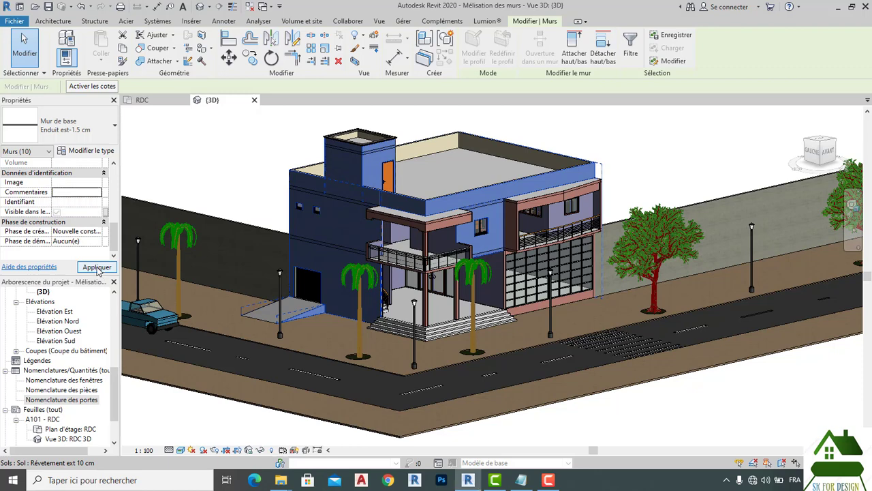
pyautogui.click(97, 196)
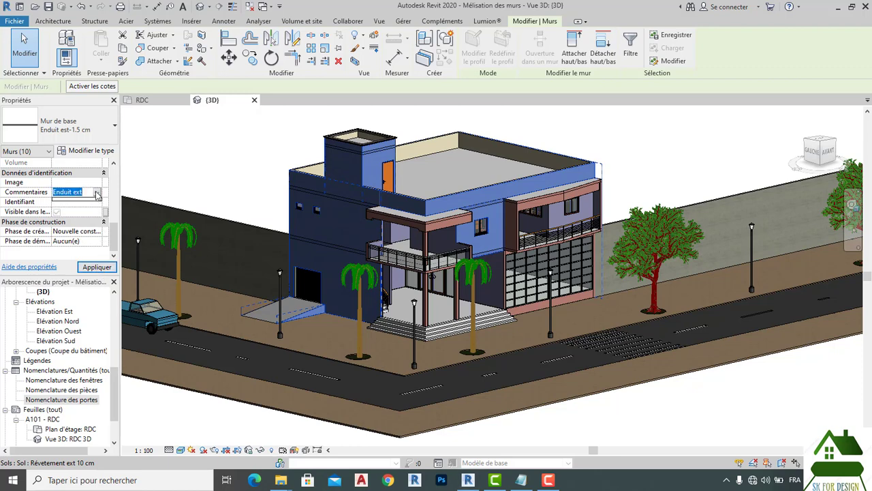
pyautogui.press('Delete')
pyautogui.click(97, 267)
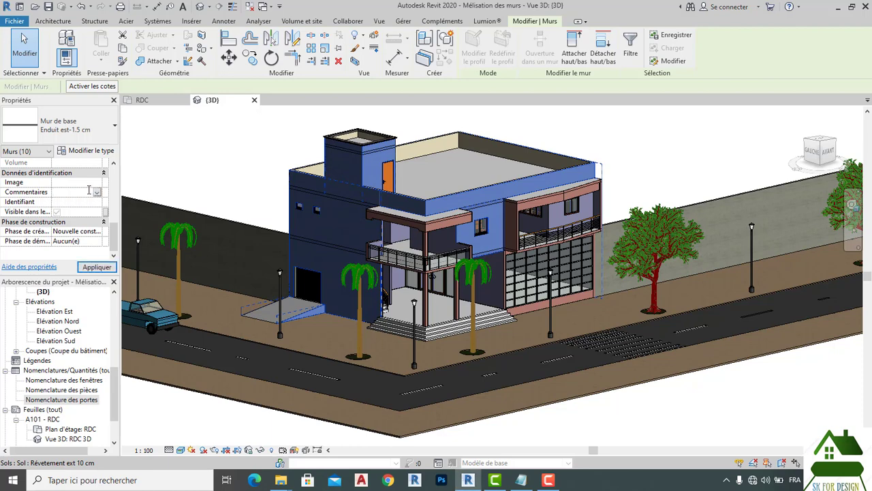
# Step: Set the Commentaires property of the selected Enduit est-1.5 cm walls to "Enduit ext", apply it and clear the selection
pyautogui.write('e')
pyautogui.press('BackSpace')
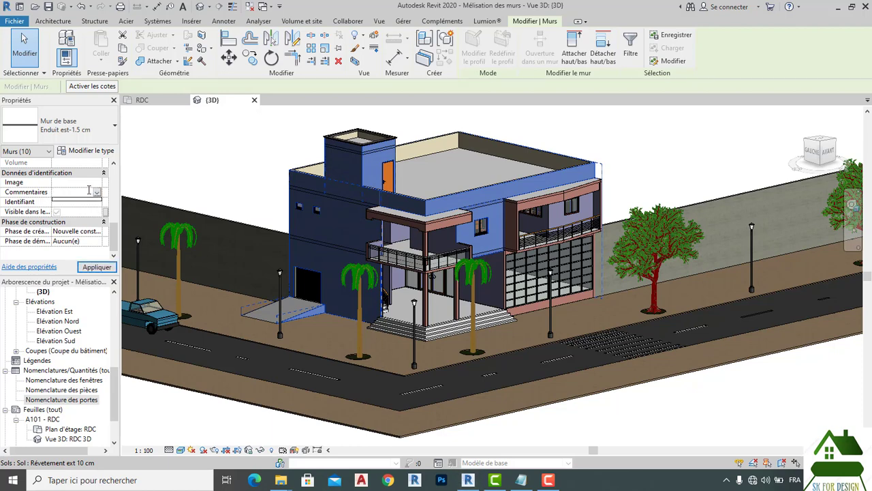
pyautogui.write('Enduit ext')
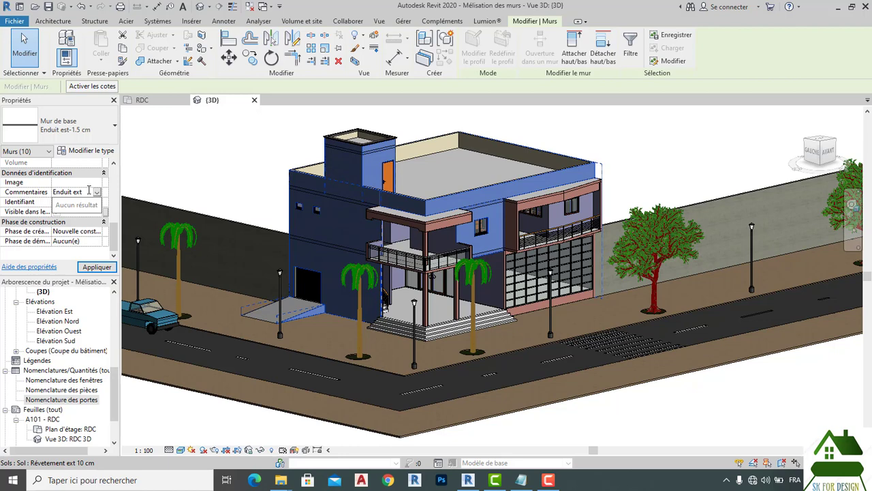
pyautogui.press('Return')
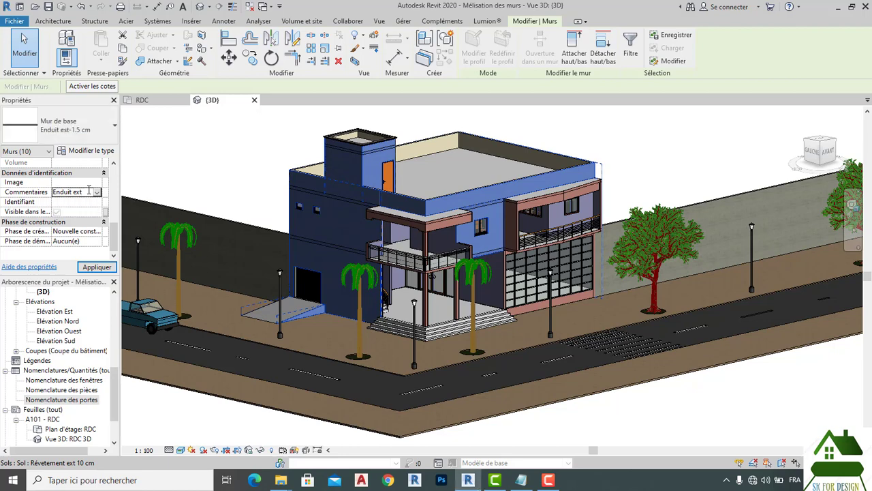
pyautogui.click(95, 269)
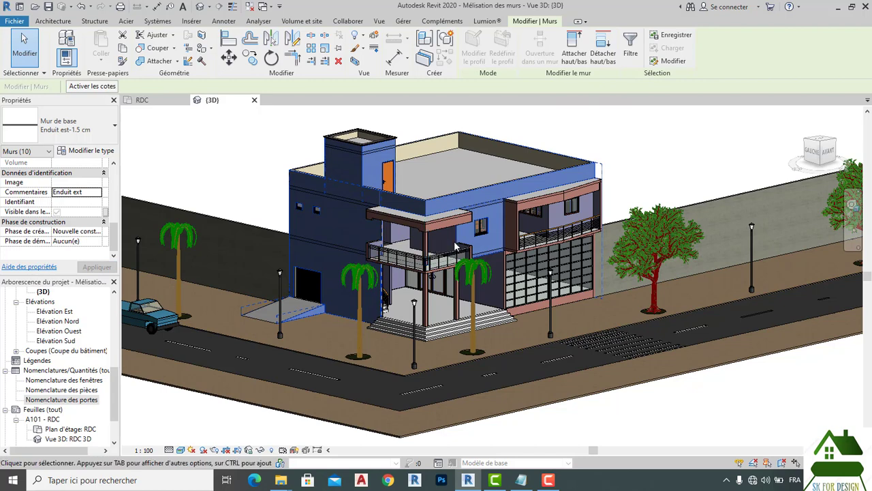
pyautogui.scroll(3, 456, 246)
pyautogui.press('Escape')
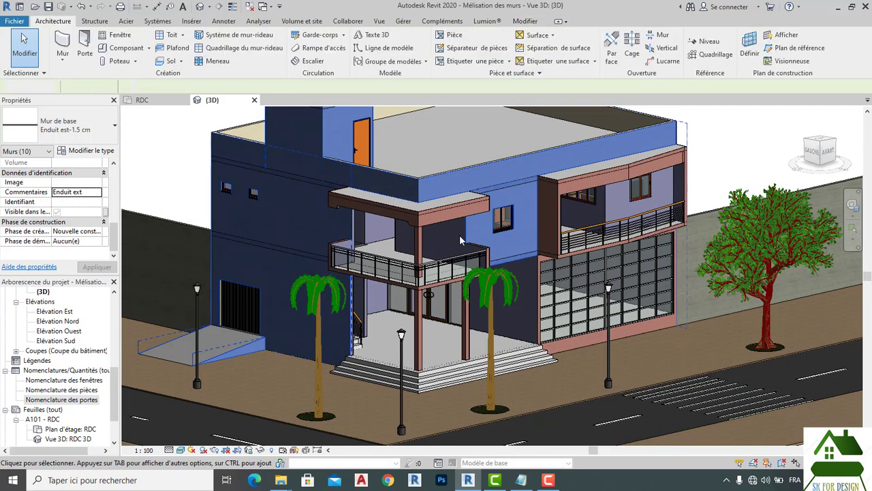
# Step: Select all instances of the Enduit int -1.5 cm wall type visible in the 3D view
pyautogui.click(467, 235)
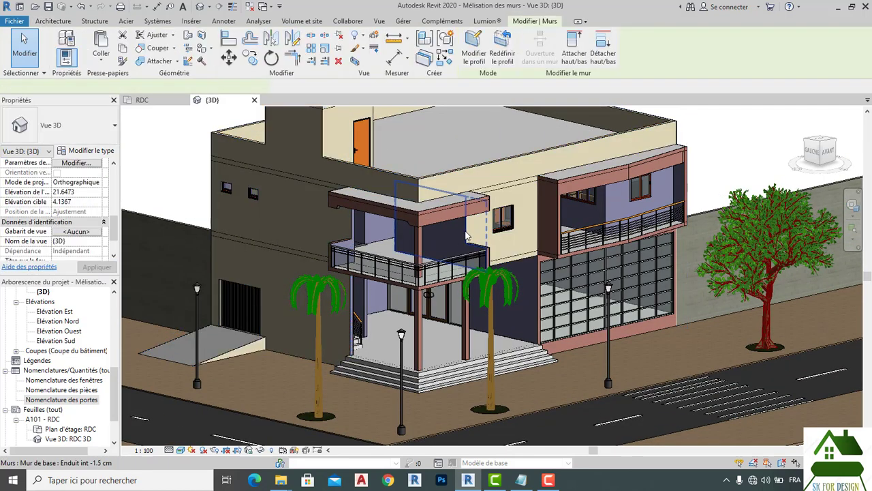
pyautogui.rightClick(449, 236)
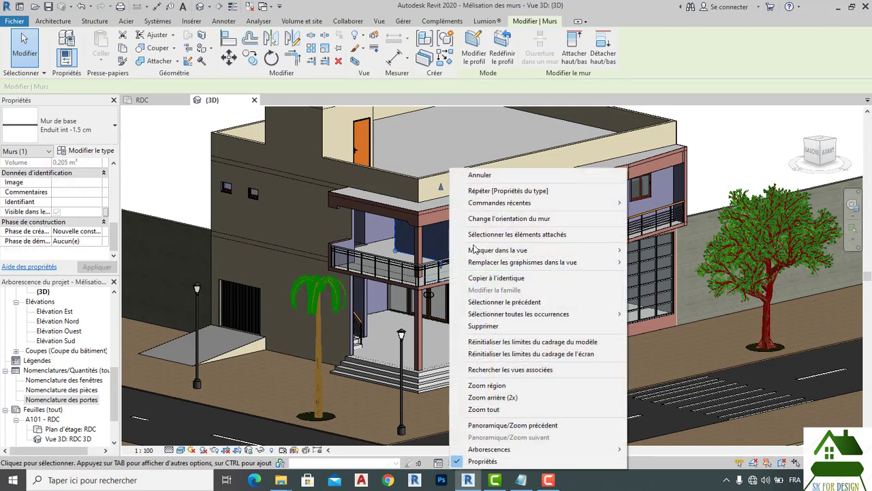
pyautogui.moveTo(505, 314)
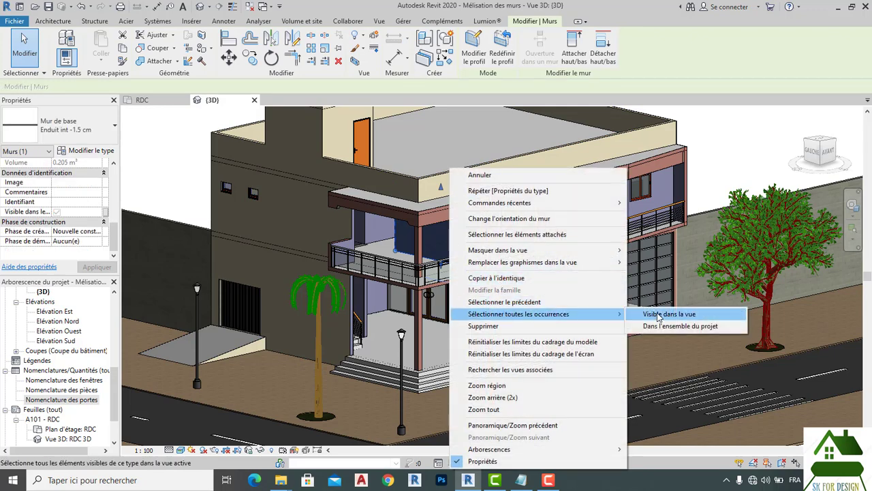
pyautogui.click(657, 315)
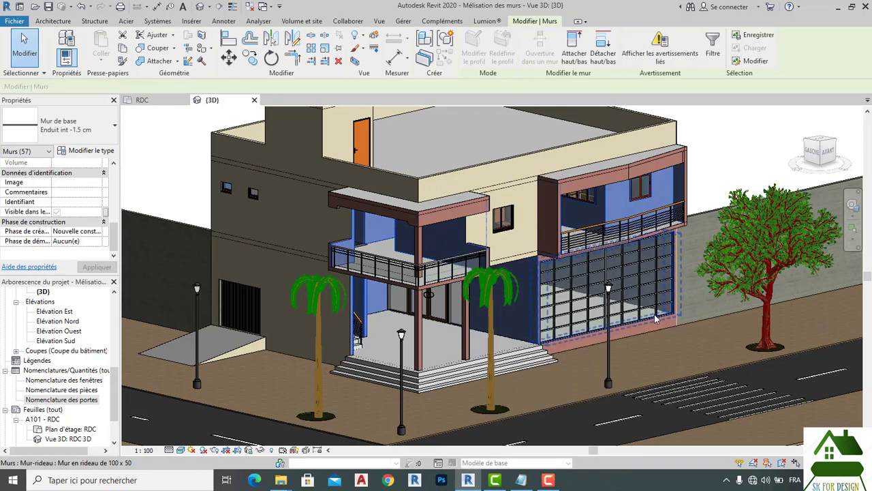
# Step: Set the Commentaires property of the selected Enduit int -1.5 cm walls to "Enduit int" and apply it
pyautogui.click(88, 192)
pyautogui.write('e')
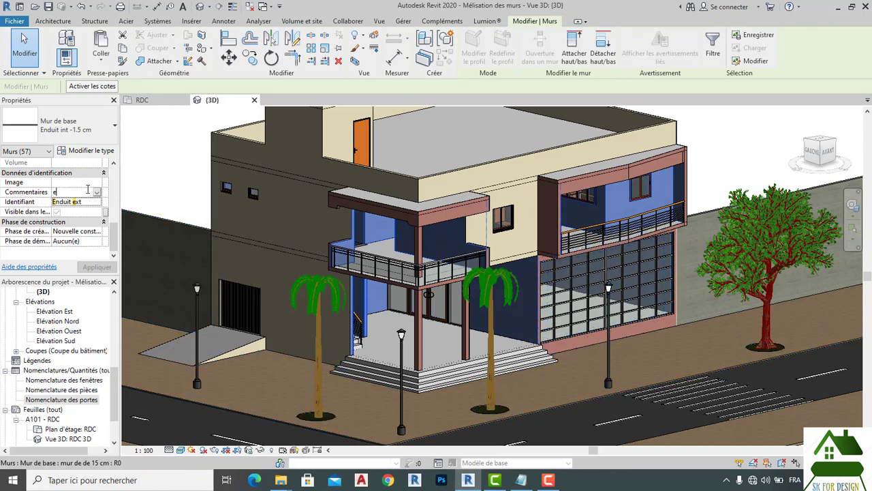
pyautogui.press('BackSpace')
pyautogui.write('E')
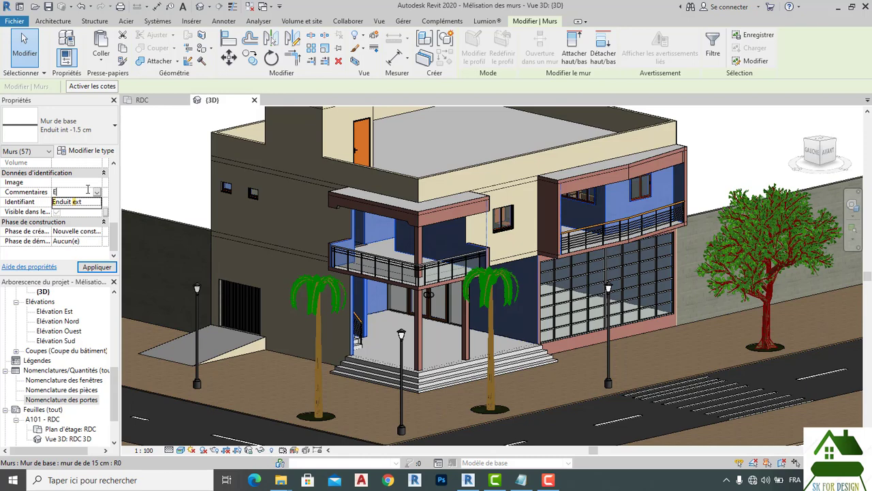
pyautogui.write('nduit int')
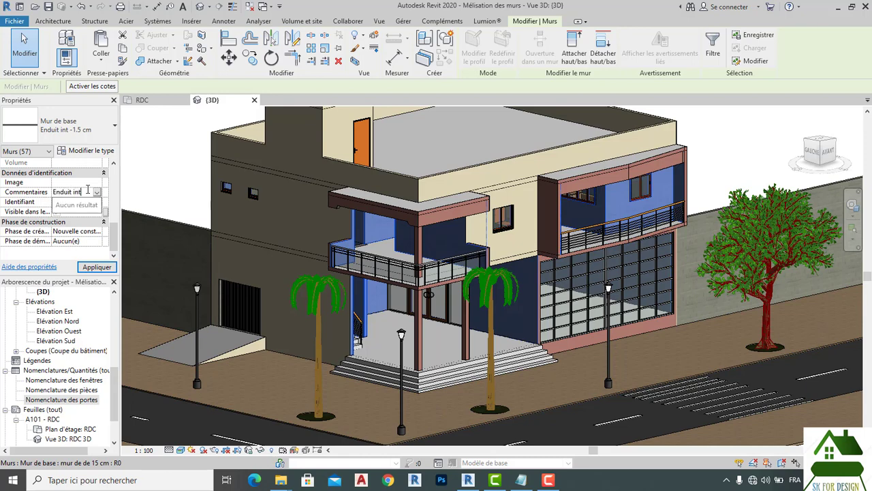
pyautogui.press('Return')
pyautogui.click(94, 268)
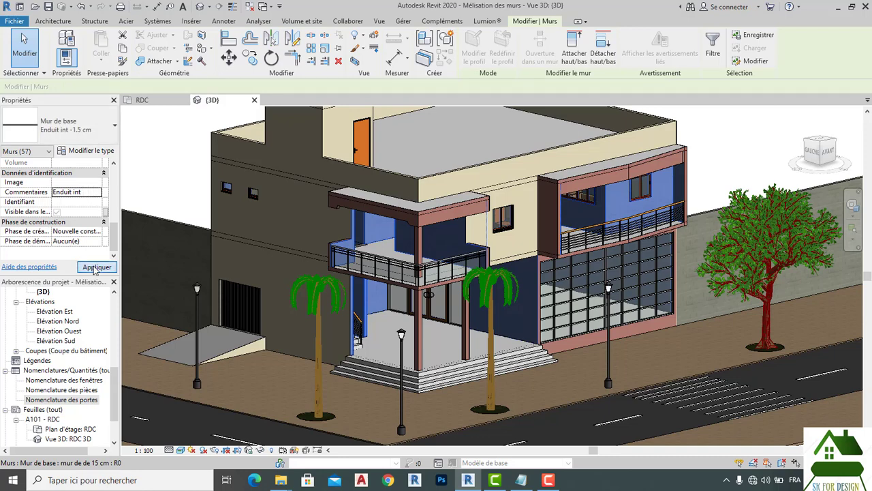
pyautogui.click(107, 267)
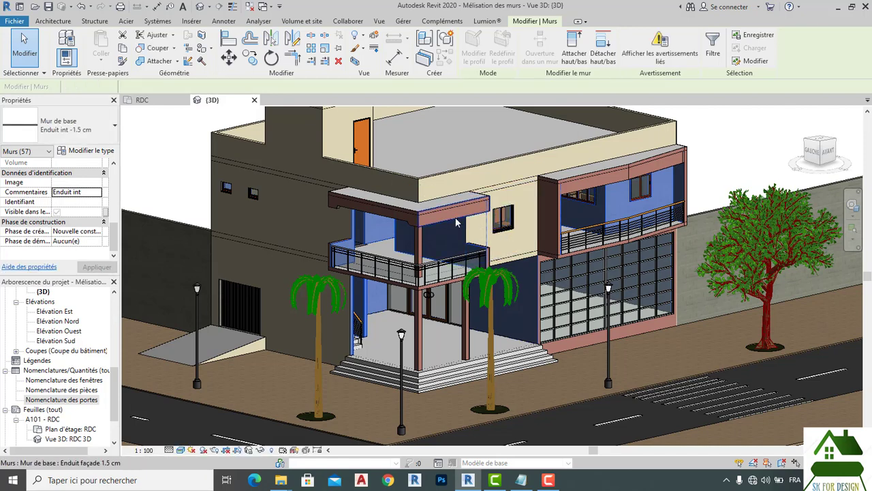
# Step: Select all visible instances of the Enduit façade 1.5 cm wall type, starting from the fascia above the corner balcony
pyautogui.click(444, 218)
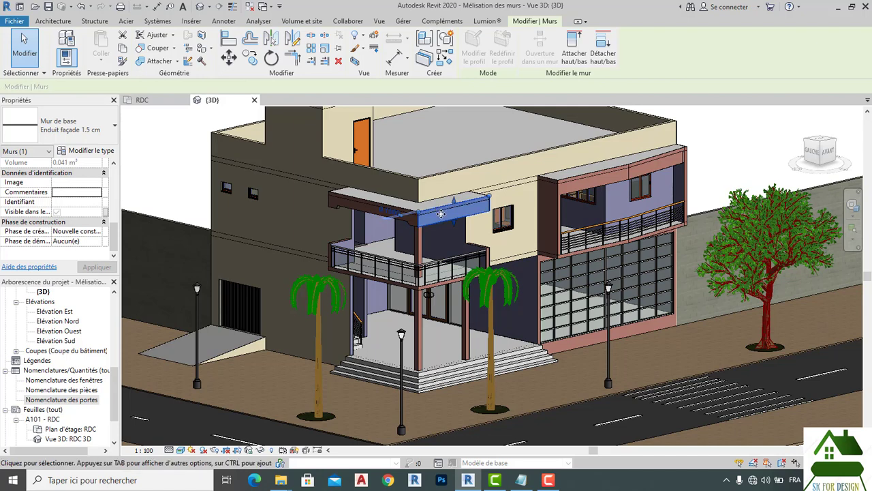
pyautogui.rightClick(443, 218)
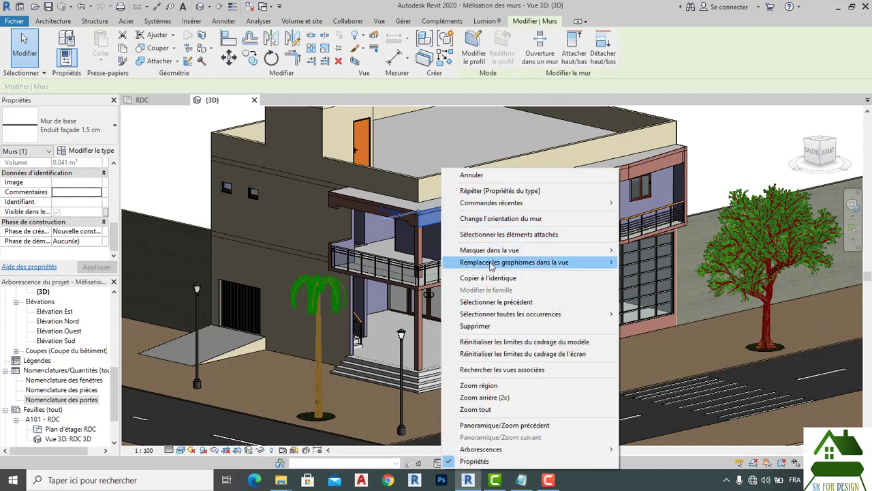
pyautogui.moveTo(490, 253)
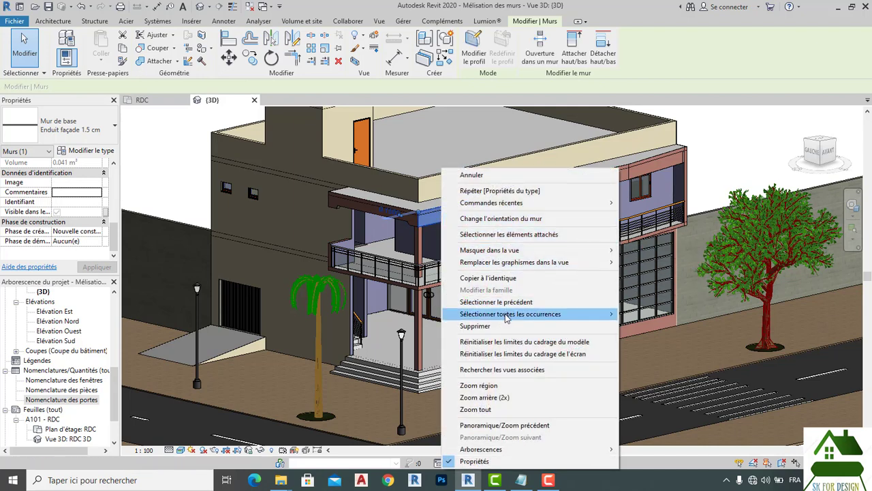
pyautogui.moveTo(508, 316)
pyautogui.click(643, 317)
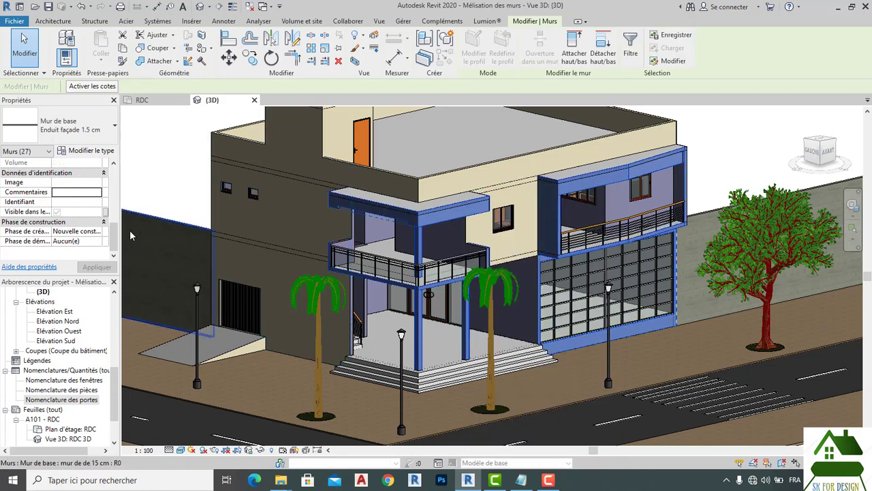
# Step: Set the Commentaires property of the selected Enduit façade 1.5 cm walls to "Enduit EPL" and apply it
pyautogui.click(67, 194)
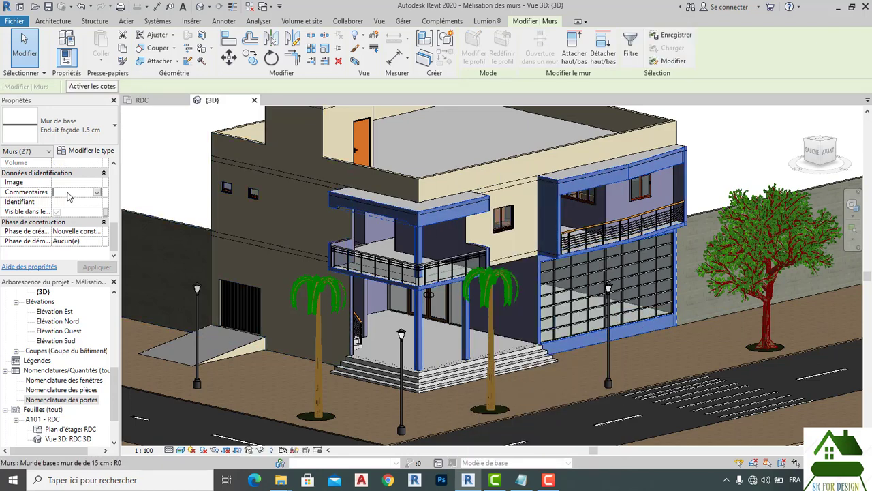
pyautogui.write('e')
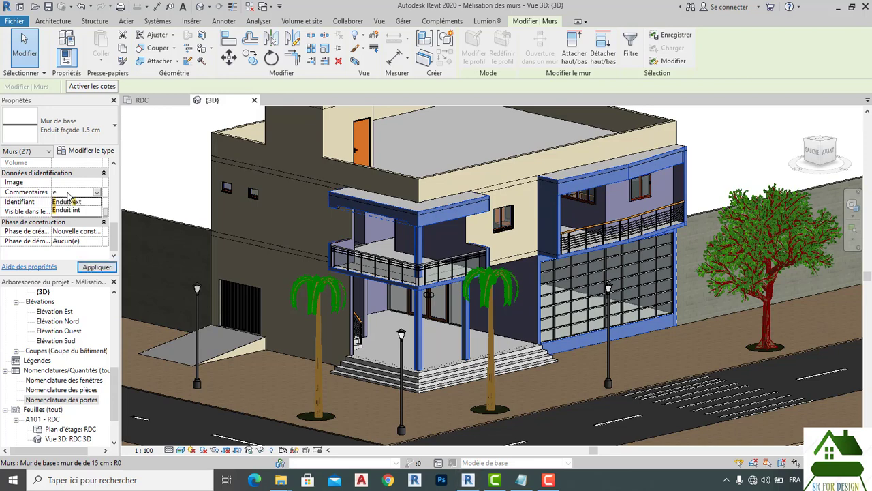
pyautogui.press('BackSpace')
pyautogui.write('EN')
pyautogui.press('BackSpace')
pyautogui.write('d')
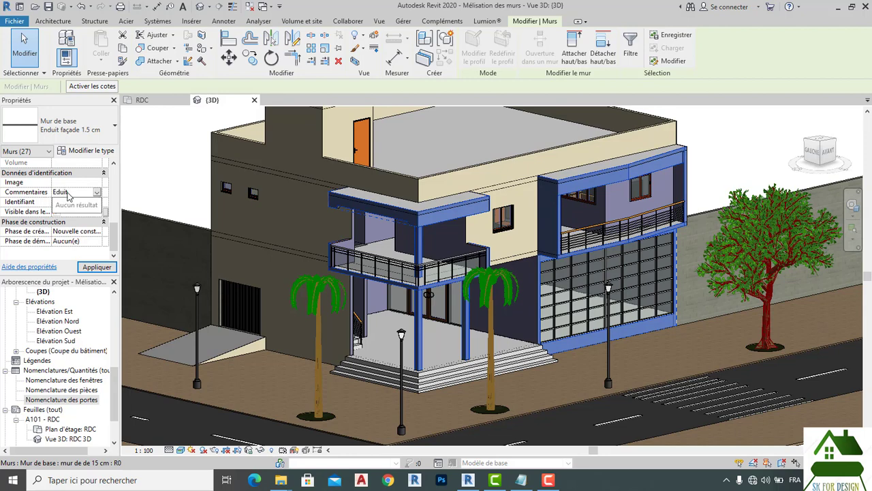
pyautogui.press('BackSpace')
pyautogui.write('nduit ')
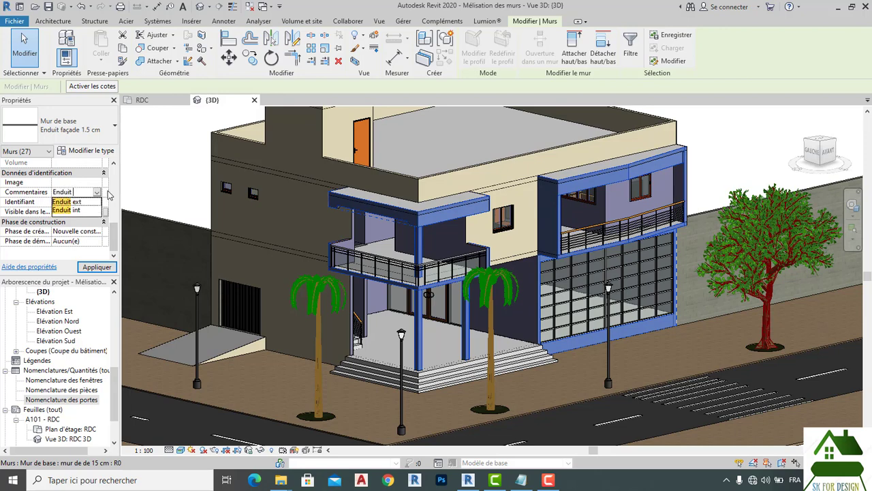
pyautogui.write('ES')
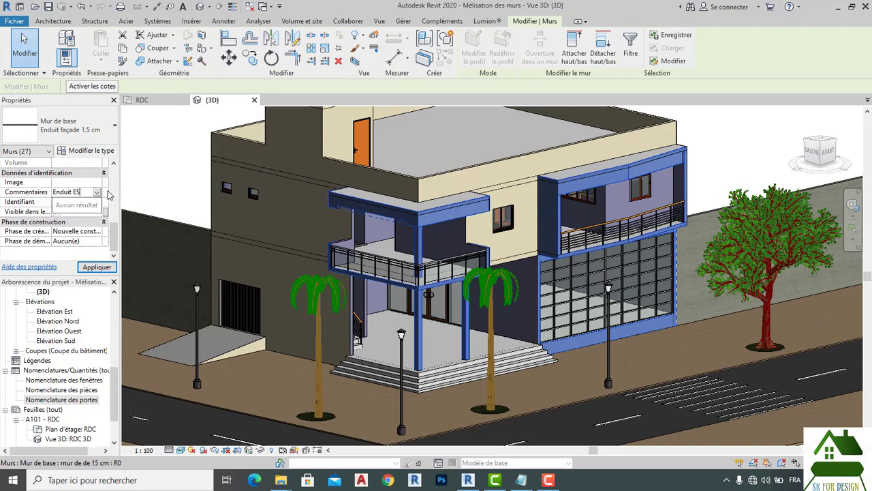
pyautogui.press('BackSpace')
pyautogui.write('PL')
pyautogui.press('Return')
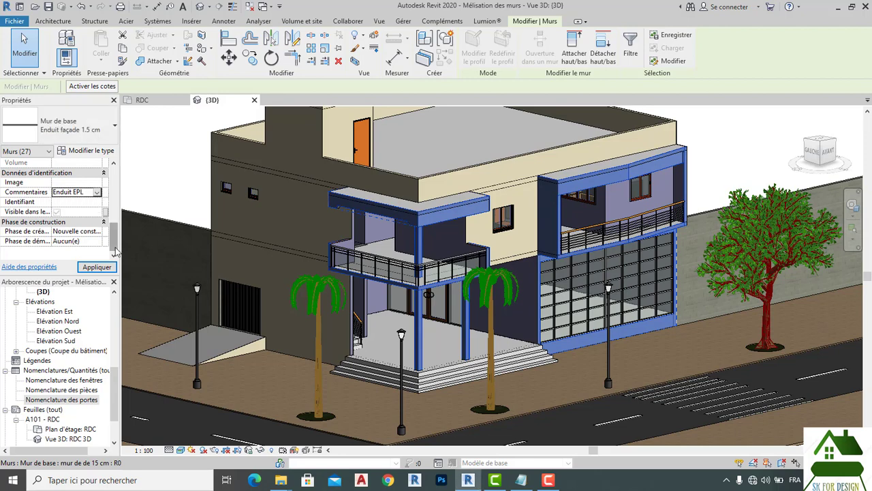
pyautogui.click(104, 267)
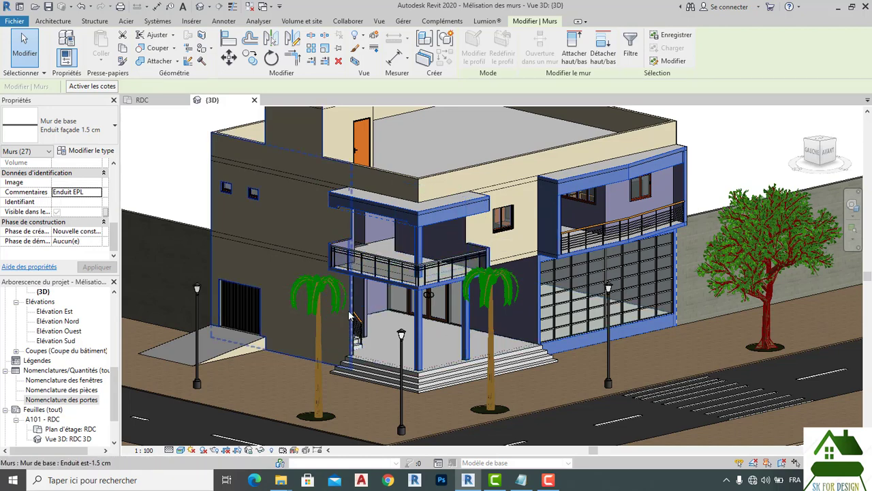
# Step: In the RDC floor plan, select the 15 cm core wall on grid line D between grid lines 6 and 7
pyautogui.scroll(6, 349, 315)
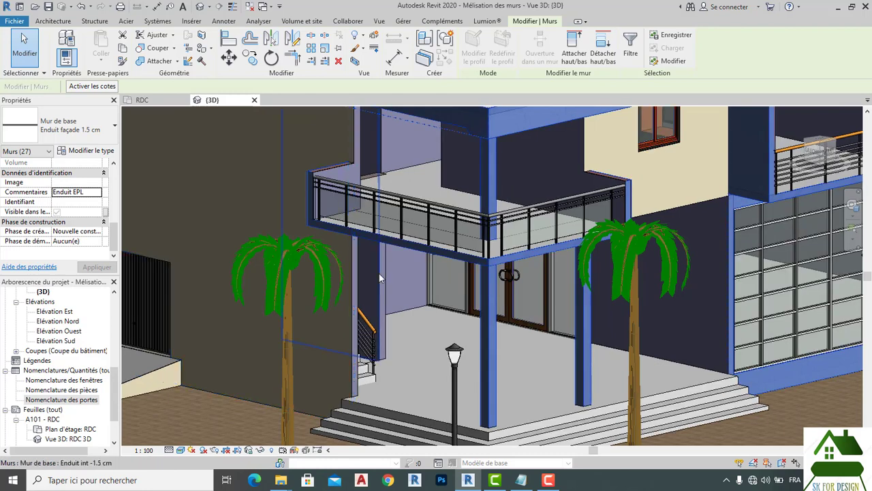
pyautogui.scroll(-2, 379, 273)
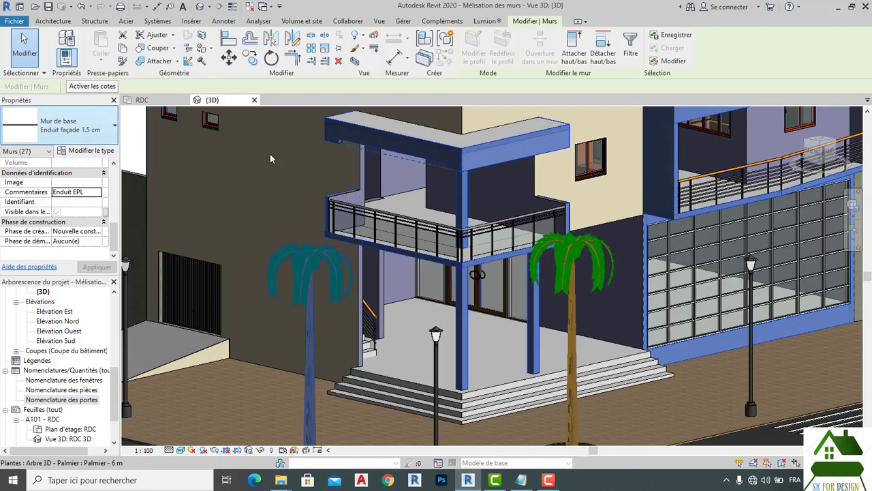
pyautogui.keyDown('shift'); pyautogui.moveTo(371, 179); pyautogui.dragTo(228, 114, button='middle'); pyautogui.keyUp('shift')
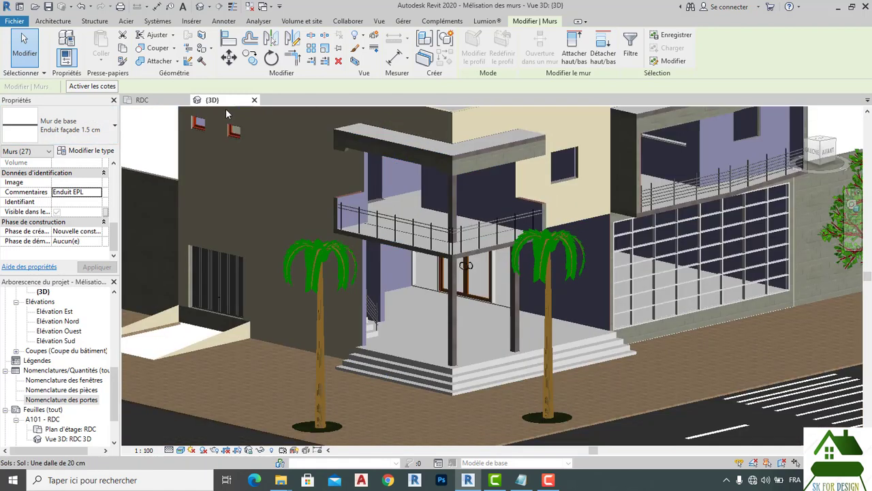
pyautogui.click(169, 104)
pyautogui.scroll(5, 482, 361)
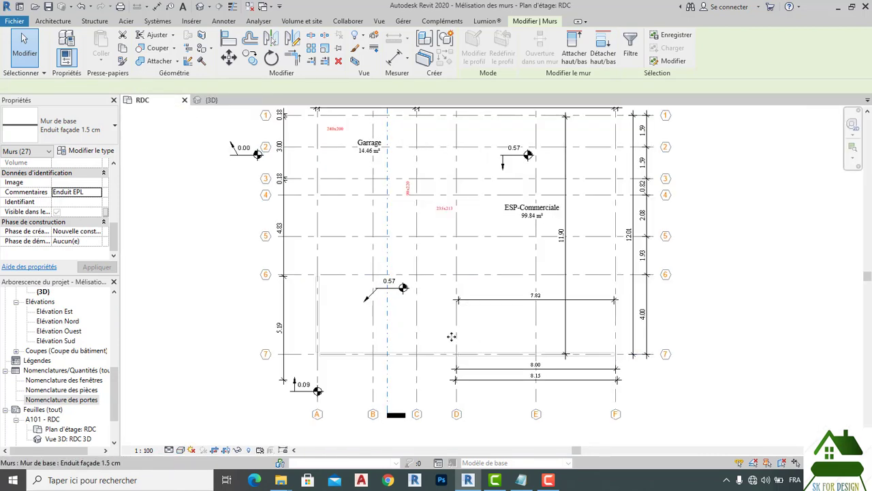
pyautogui.scroll(4, 440, 217)
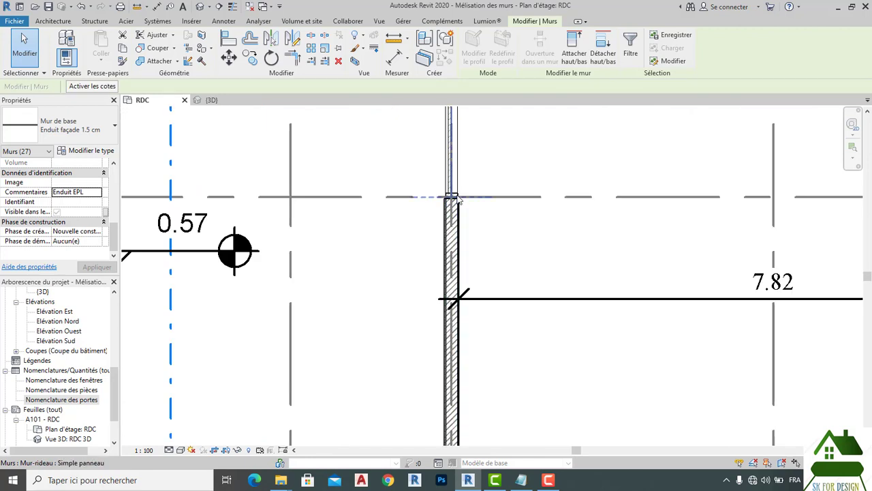
pyautogui.scroll(2, 458, 200)
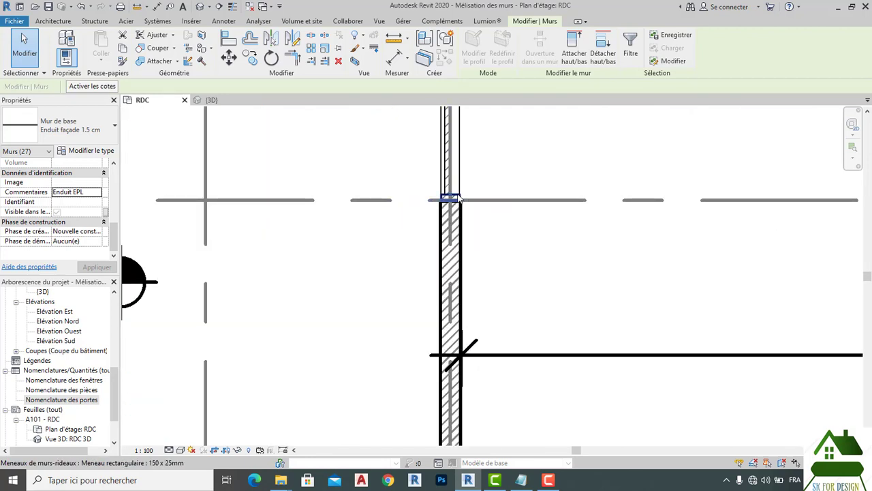
pyautogui.click(454, 202)
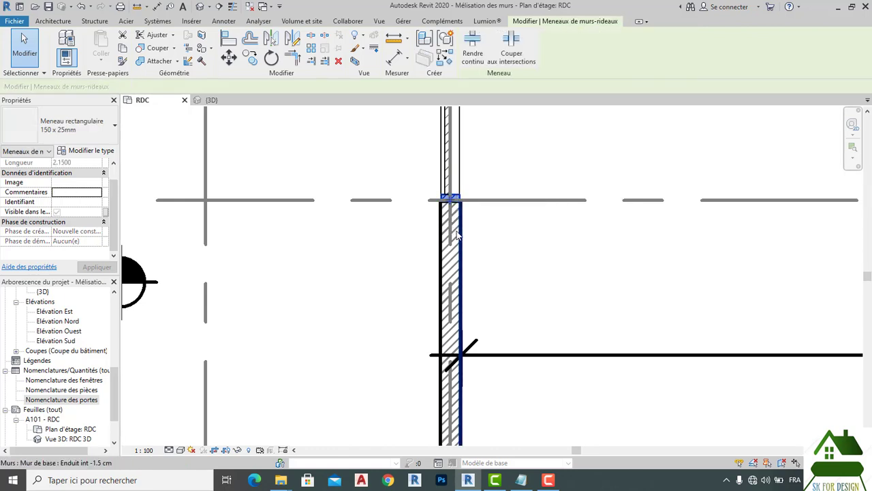
pyautogui.click(450, 263)
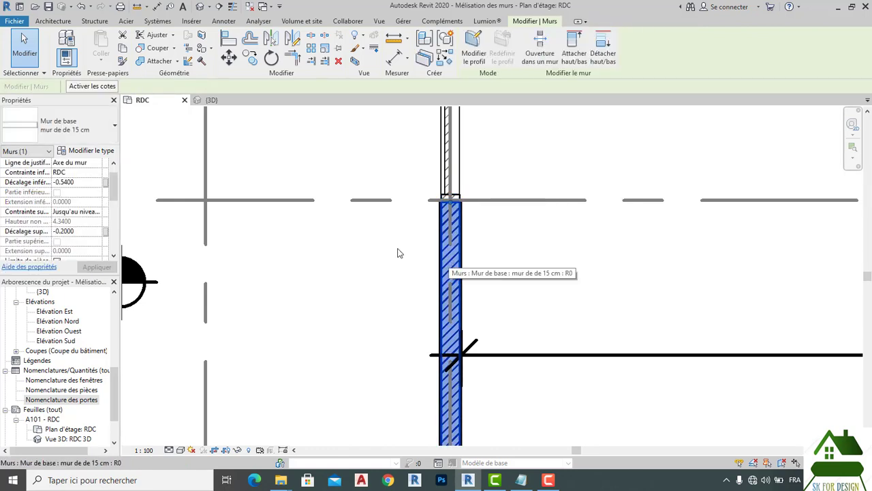
# Step: Return to the 3D view and select all visible instances of the 15 cm wall type, checking their extent across the site
pyautogui.click(222, 104)
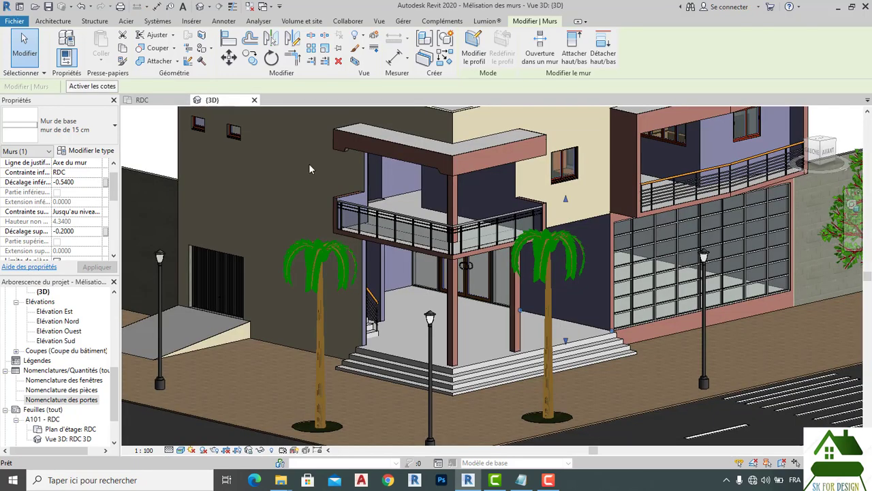
pyautogui.rightClick(575, 320)
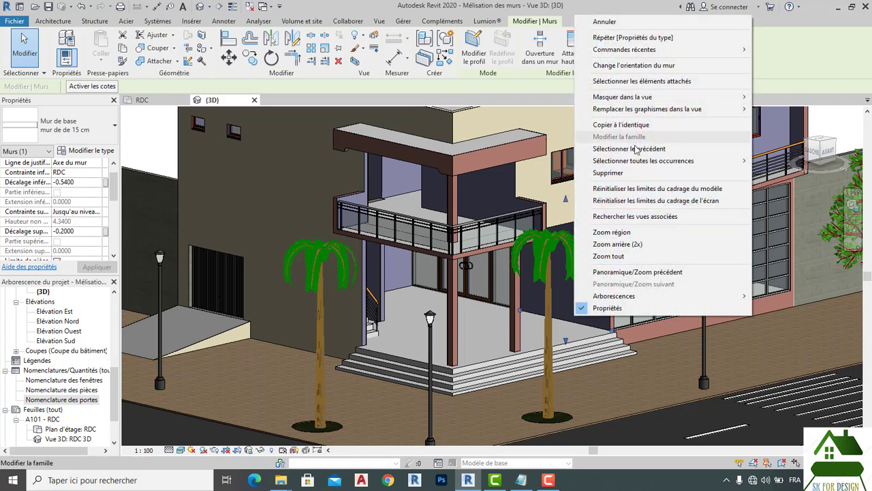
pyautogui.moveTo(656, 163)
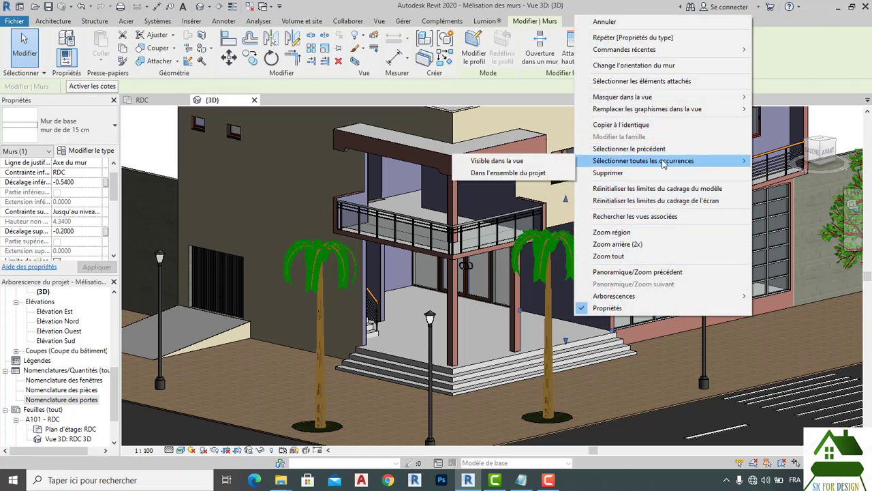
pyautogui.click(510, 162)
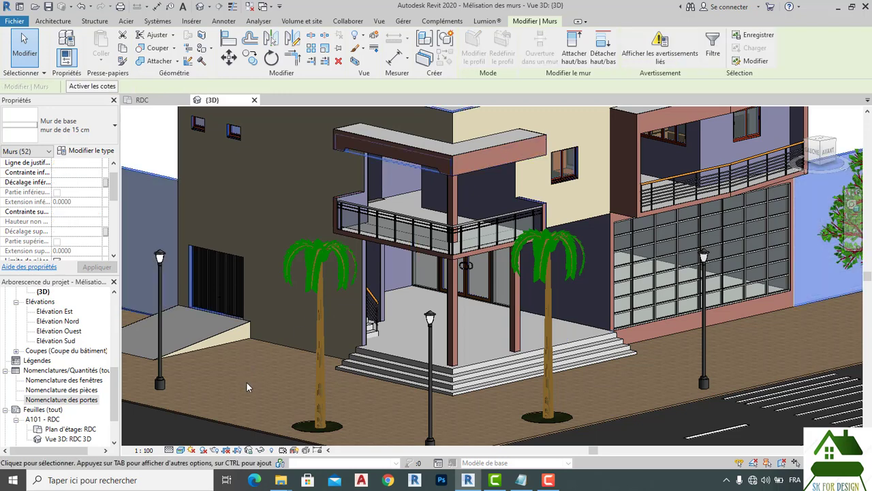
pyautogui.scroll(-5, 246, 382)
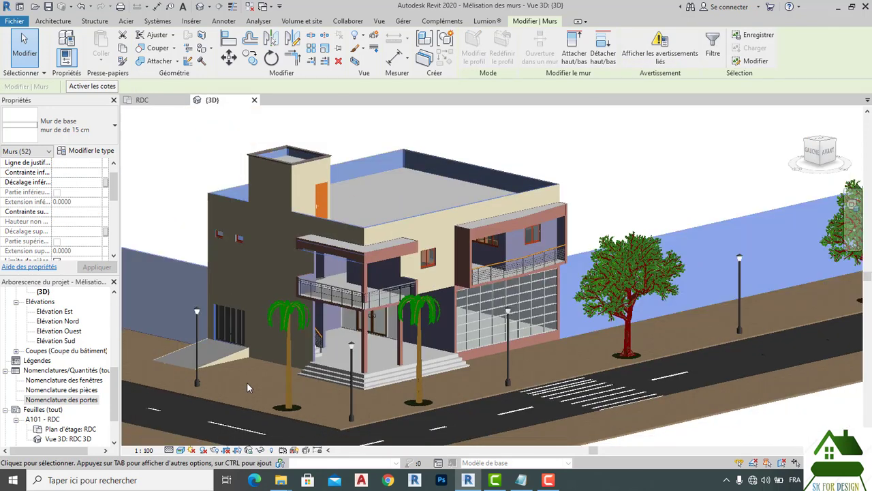
pyautogui.scroll(-4, 247, 383)
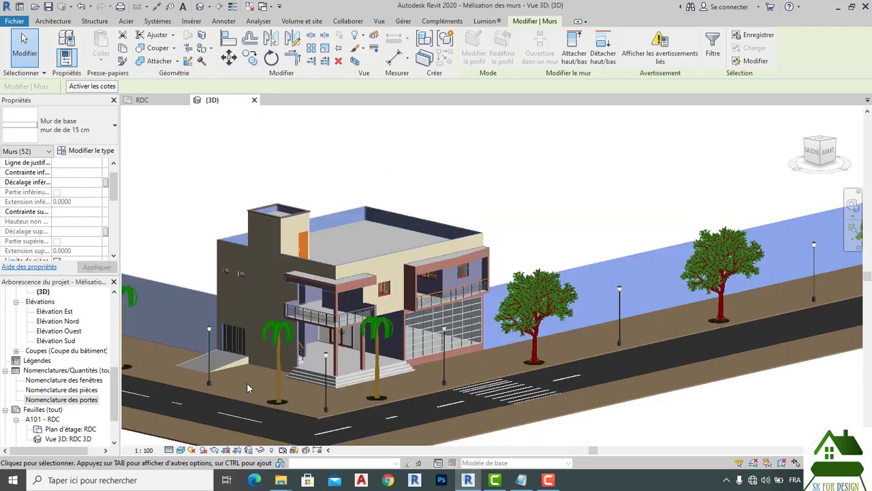
pyautogui.scroll(-3, 247, 384)
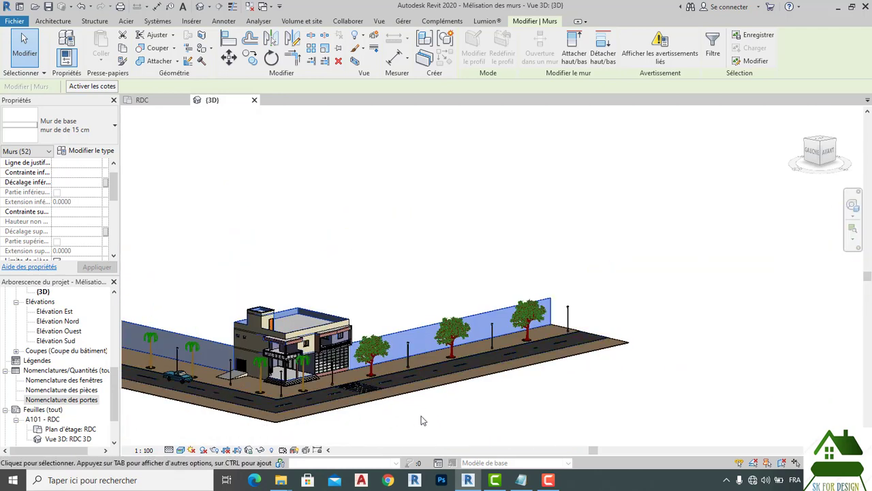
# Step: Remove the two long boundary walls along the streets from the selection of 15 cm walls
pyautogui.scroll(3, 402, 349)
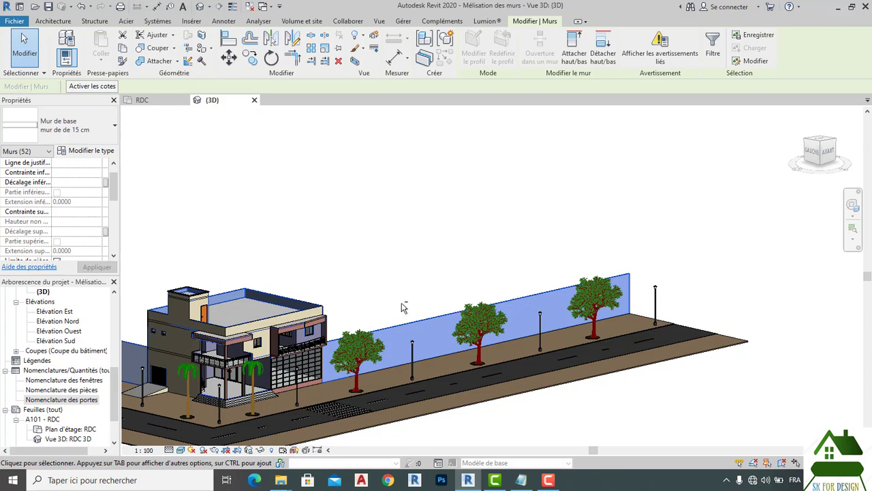
pyautogui.keyDown('shift'); pyautogui.click(407, 326); pyautogui.keyUp('shift')
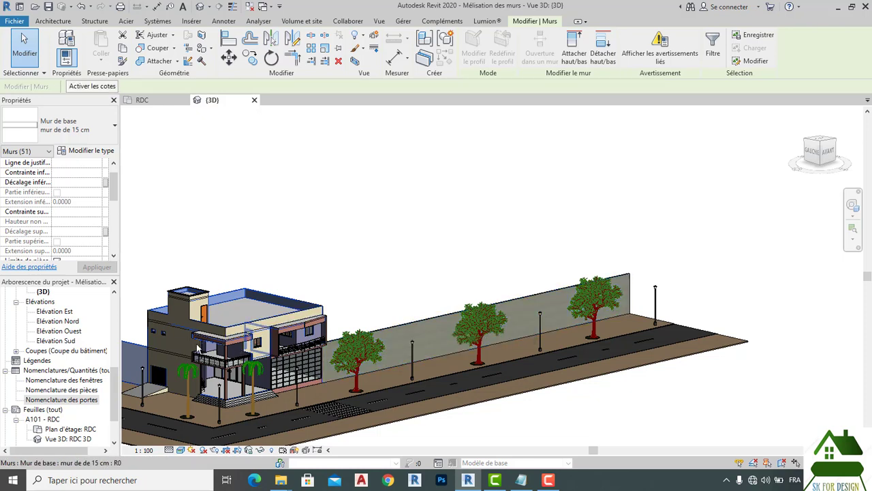
pyautogui.keyDown('shift'); pyautogui.click(135, 354); pyautogui.keyUp('shift')
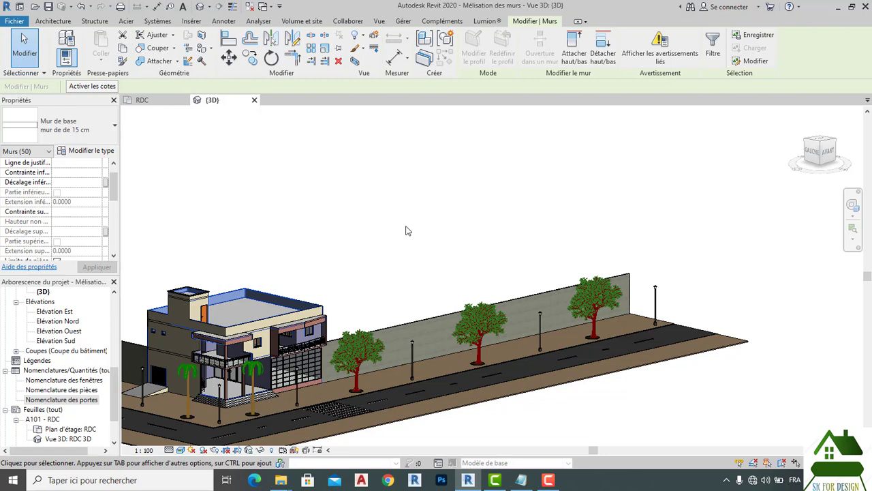
# Step: Set the Commentaires property of the selected 15 cm walls to "Maçonnerie" and apply it
pyautogui.scroll(-5, 77, 224)
pyautogui.scroll(-4, 77, 224)
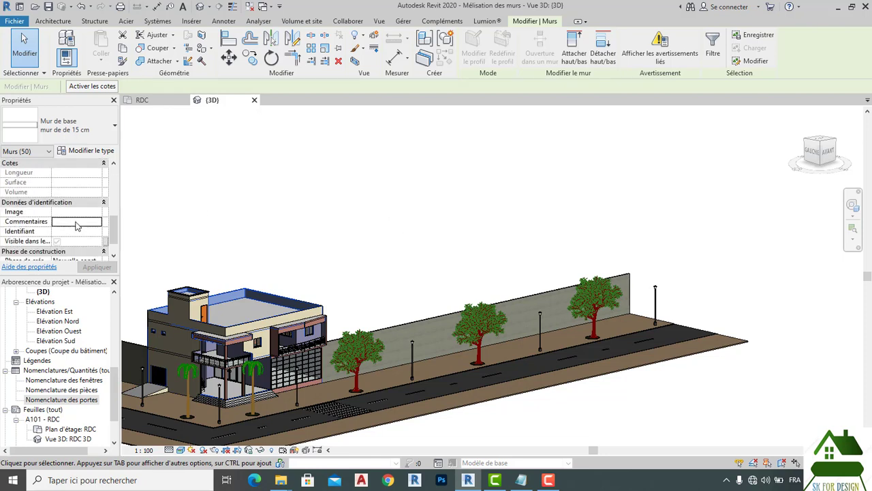
pyautogui.click(69, 193)
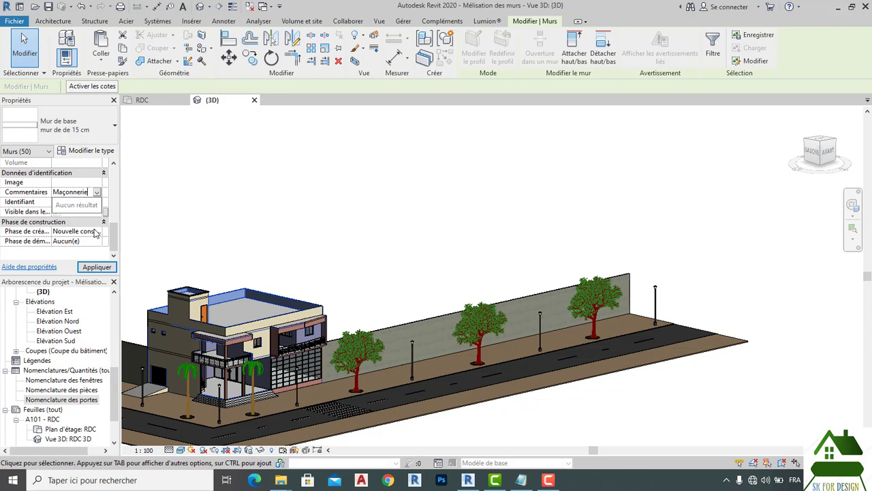
pyautogui.click(96, 267)
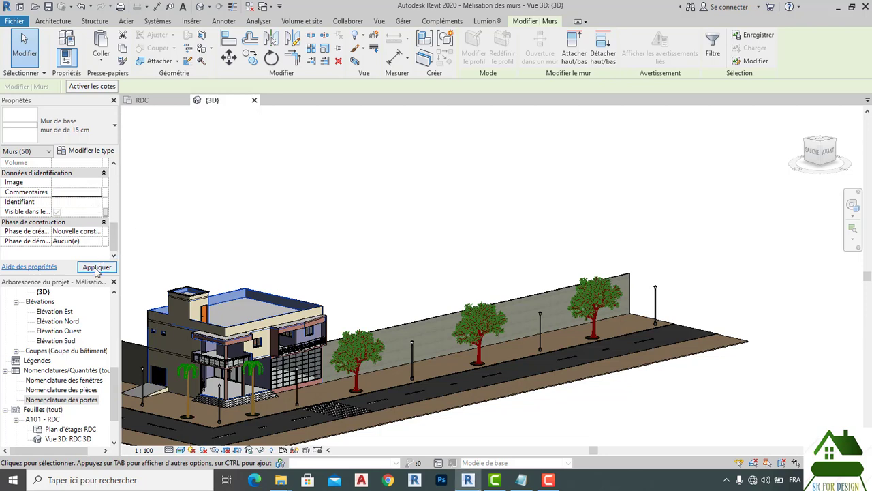
pyautogui.click(73, 184)
pyautogui.click(74, 192)
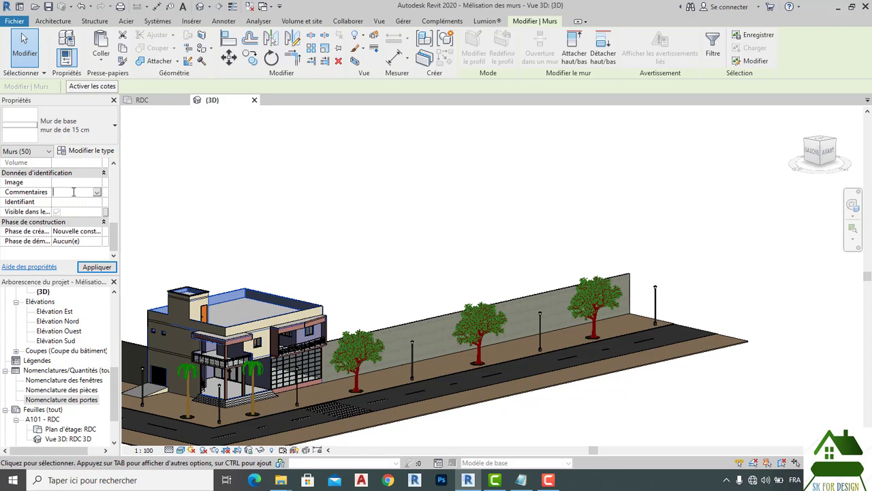
pyautogui.write('Maçonner')
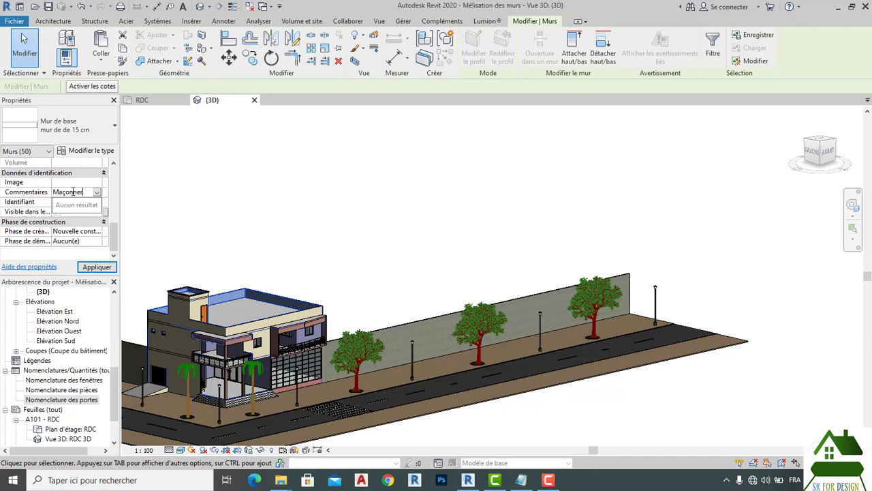
pyautogui.write('ie')
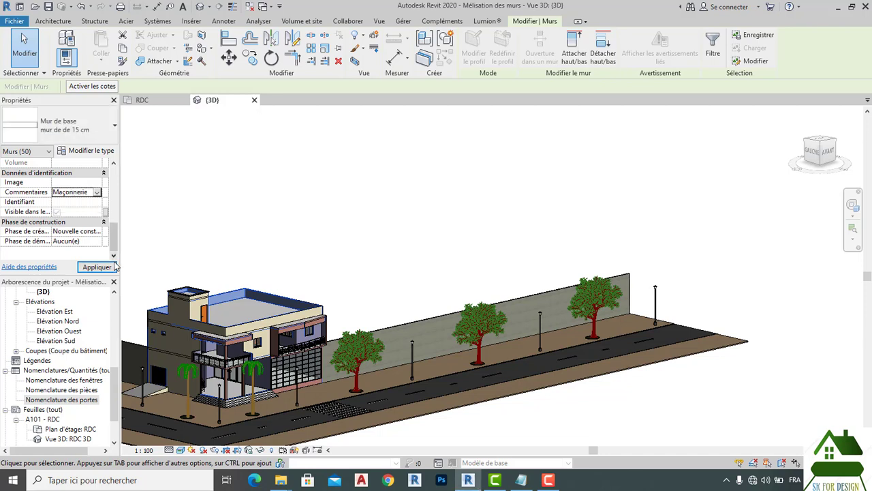
pyautogui.click(101, 268)
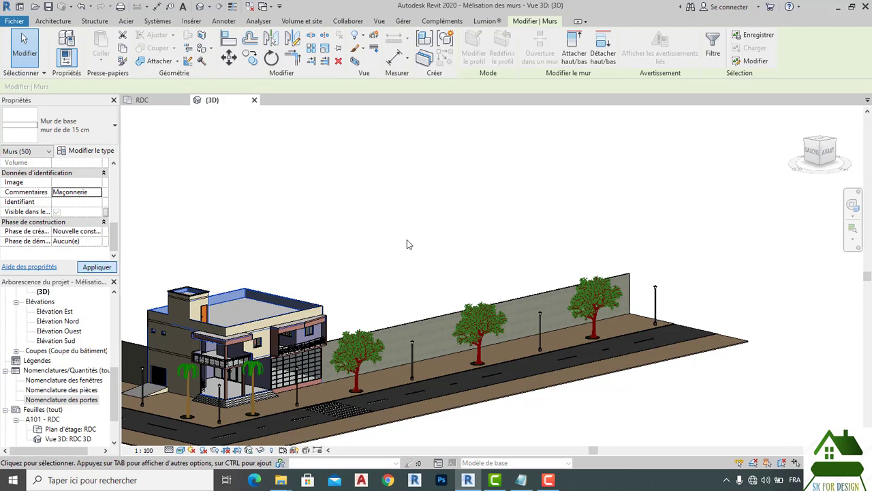
# Step: Clear the wall selection and close the 3D view to return to the RDC floor plan
pyautogui.keyDown('shift'); pyautogui.moveTo(541, 235); pyautogui.dragTo(431, 368, button='middle'); pyautogui.keyUp('shift')
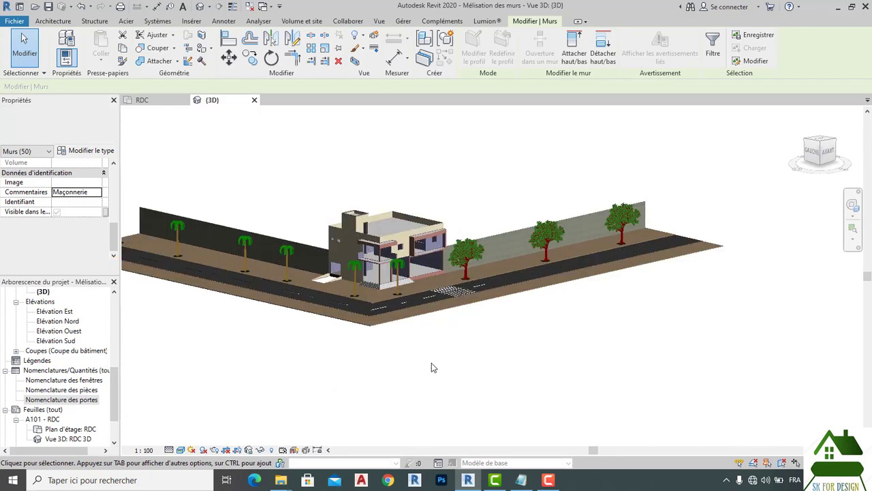
pyautogui.click(431, 368)
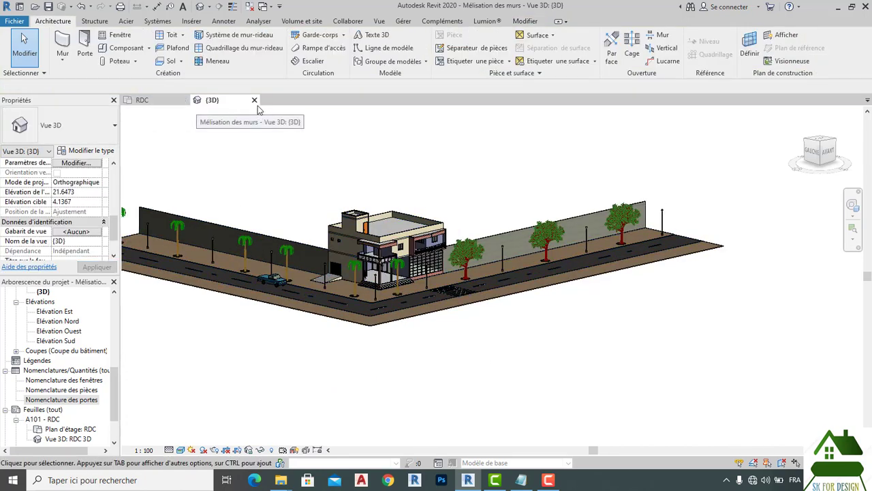
pyautogui.click(254, 100)
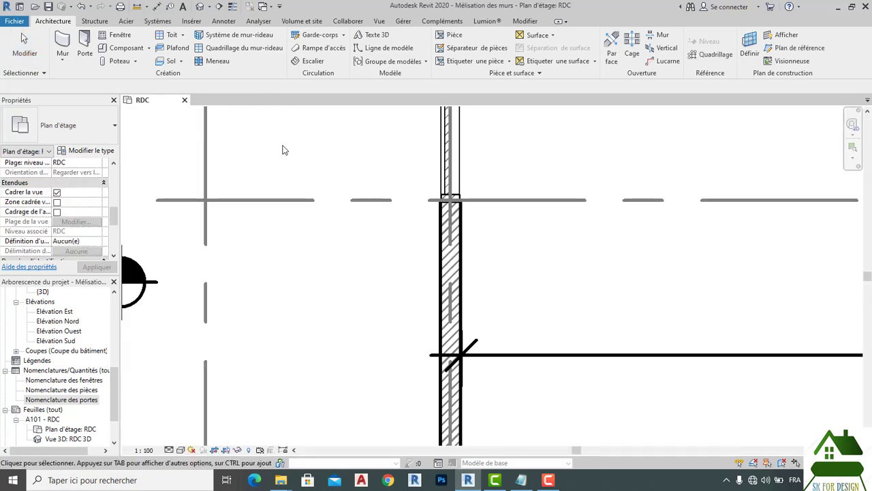
pyautogui.scroll(-5, 285, 150)
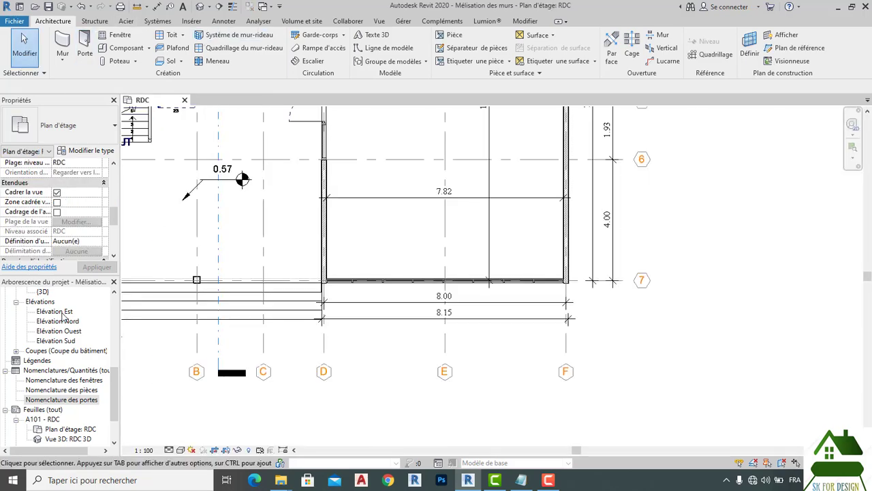
# Step: Create a new component schedule for the Murs category named "les Quantités des matériaux"
pyautogui.scroll(-1, 60, 327)
pyautogui.click(48, 361)
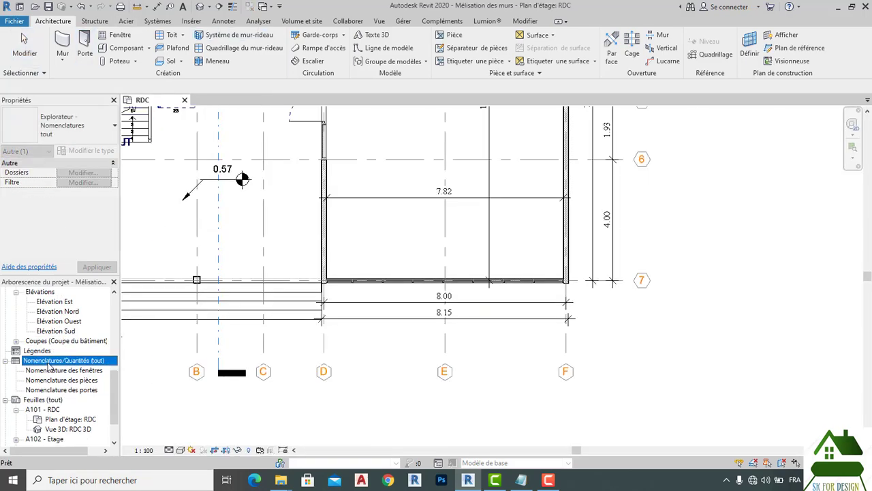
pyautogui.rightClick(48, 362)
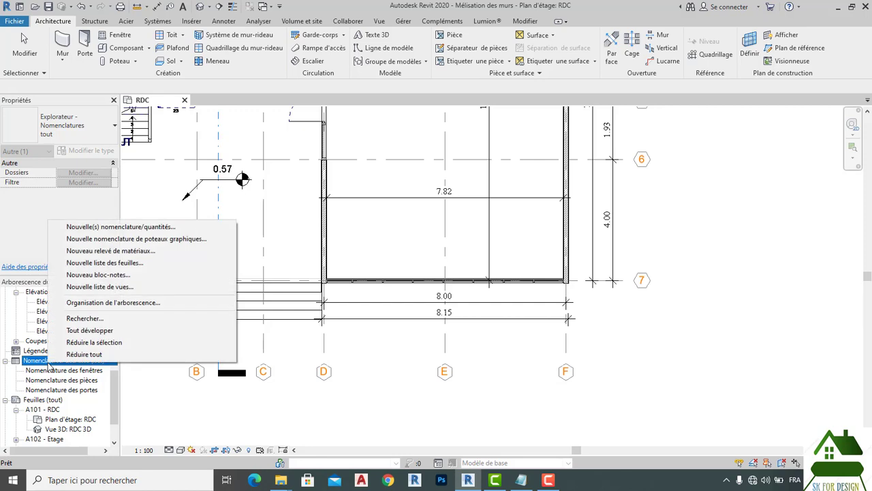
pyautogui.click(113, 227)
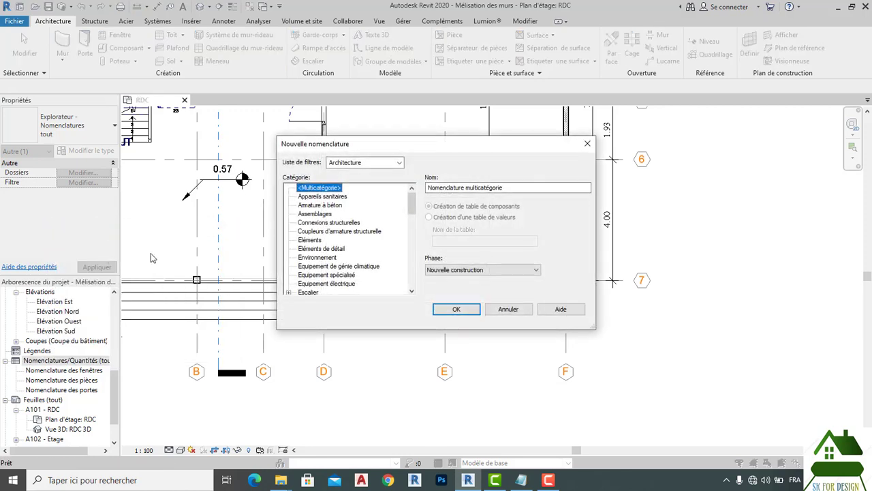
pyautogui.scroll(-2, 319, 253)
pyautogui.scroll(-5, 318, 260)
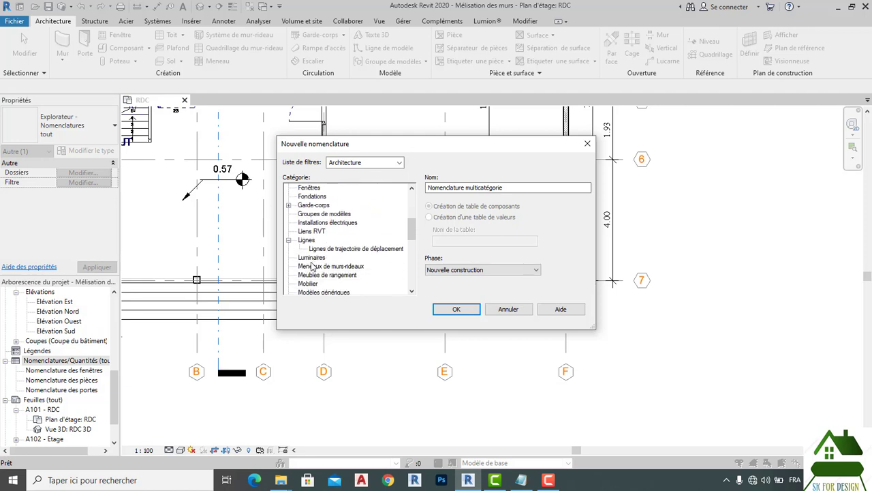
pyautogui.scroll(-2, 312, 265)
pyautogui.click(305, 276)
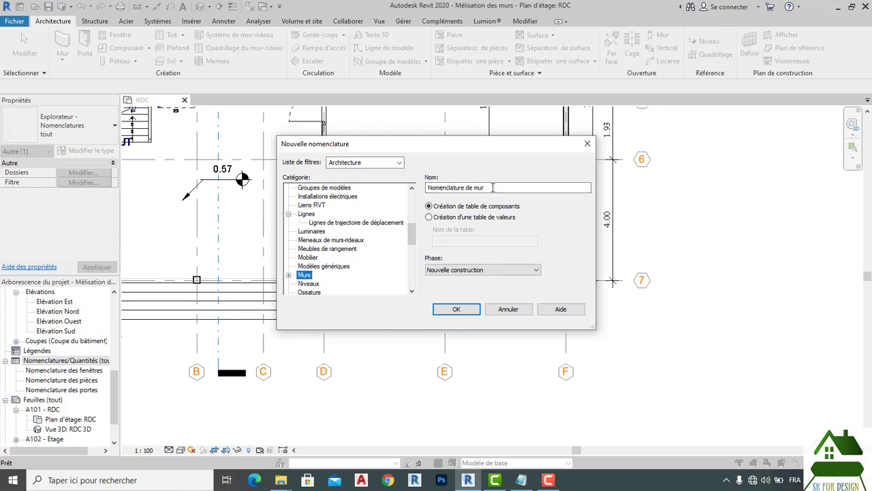
pyautogui.moveTo(492, 188); pyautogui.dragTo(430, 187)
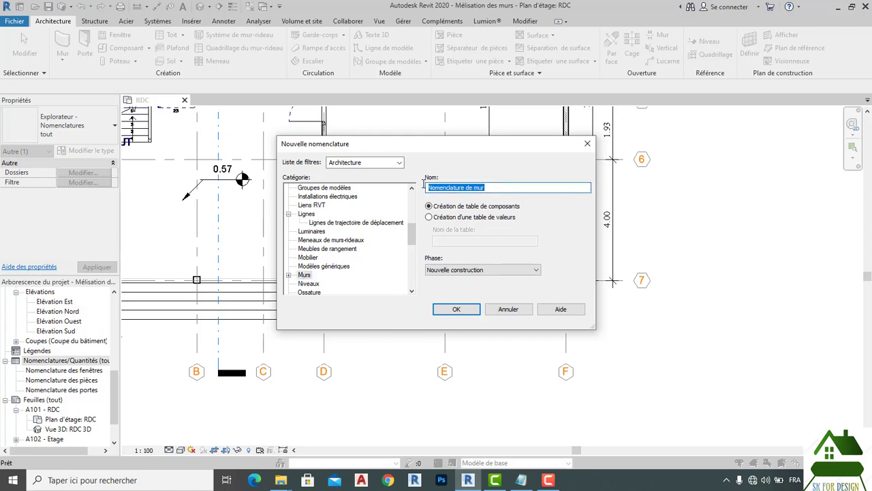
pyautogui.press('BackSpace')
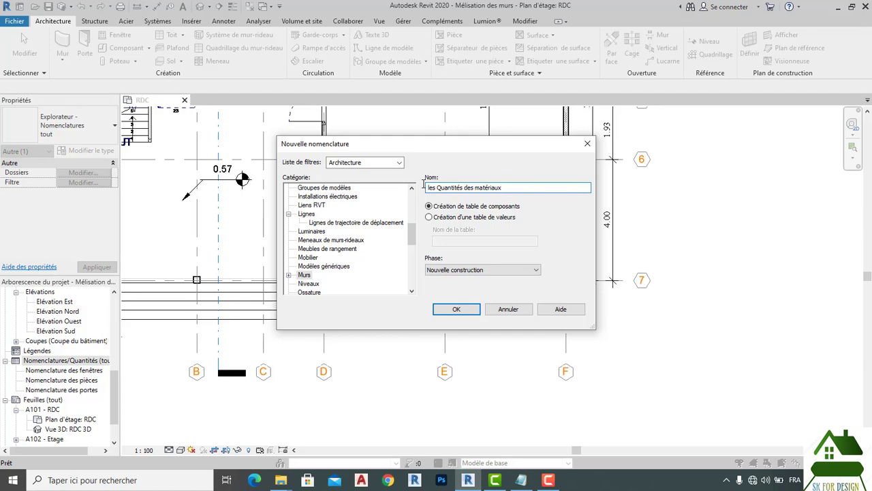
pyautogui.click(450, 311)
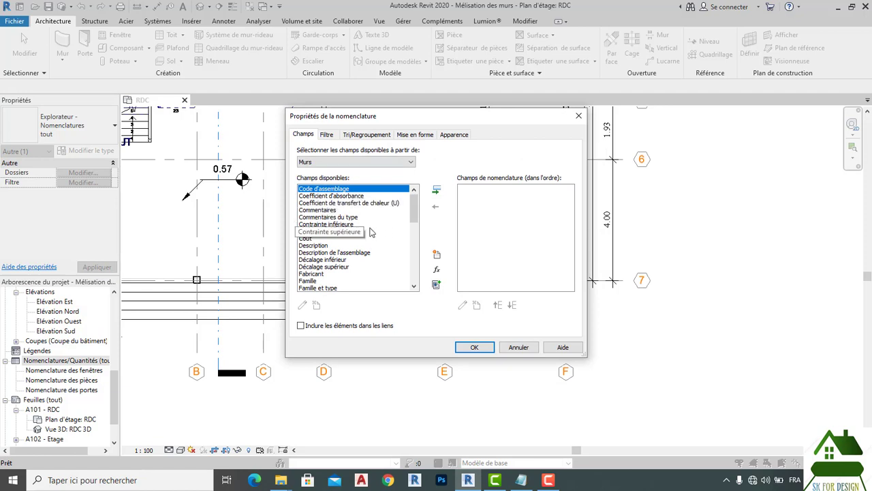
# Step: Add the Commentaires and Coût fields to the wall schedule
pyautogui.click(315, 212)
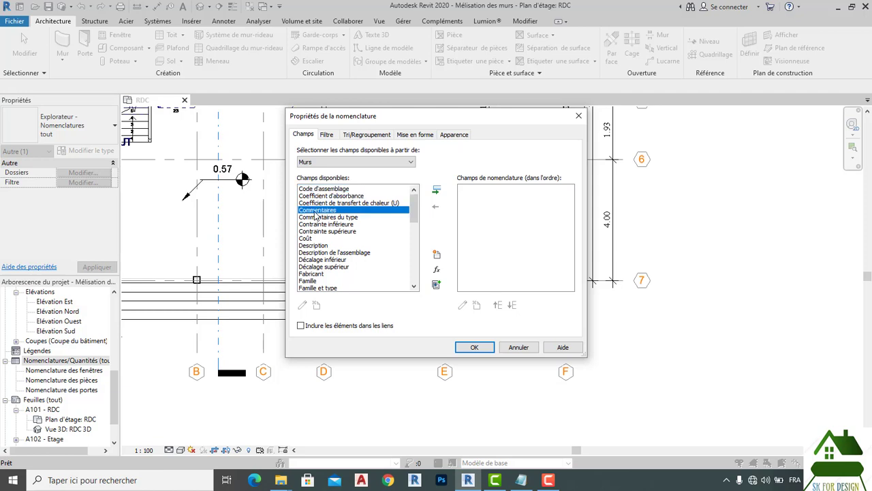
pyautogui.click(436, 191)
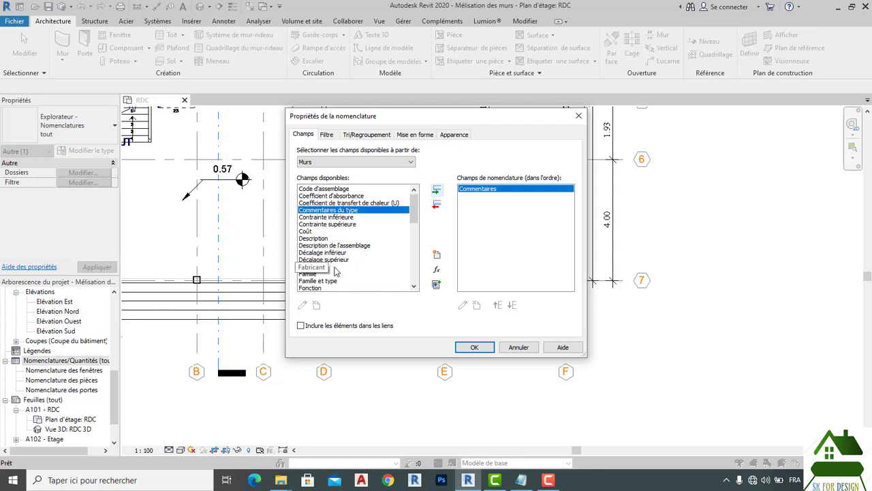
pyautogui.click(309, 231)
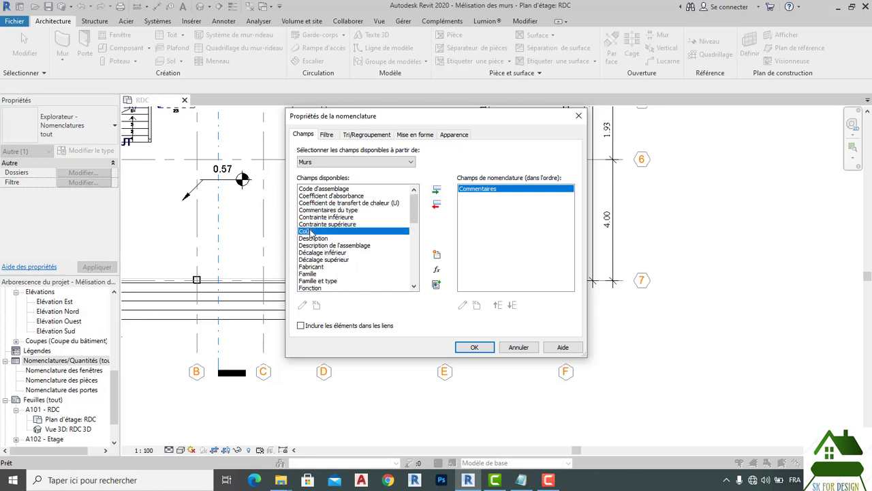
pyautogui.click(437, 191)
# Step: Add the Surface and Volume fields to the wall schedule after Coût
pyautogui.scroll(-1, 332, 250)
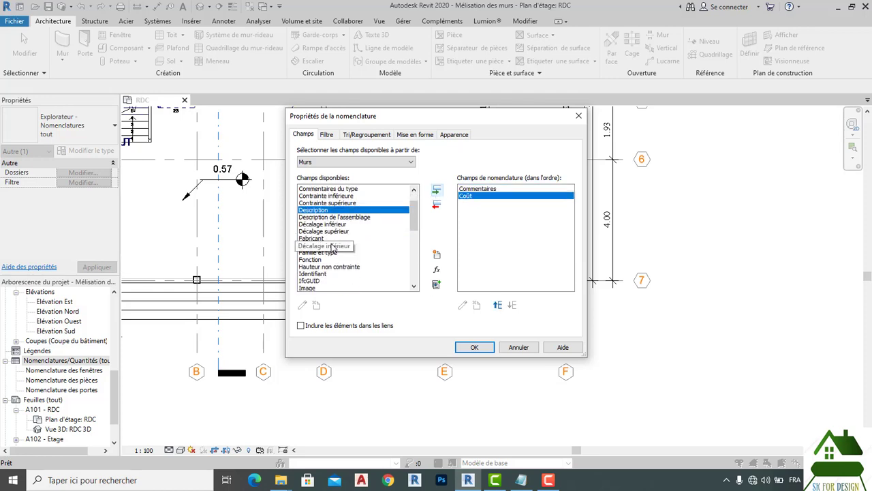
pyautogui.scroll(-1, 334, 266)
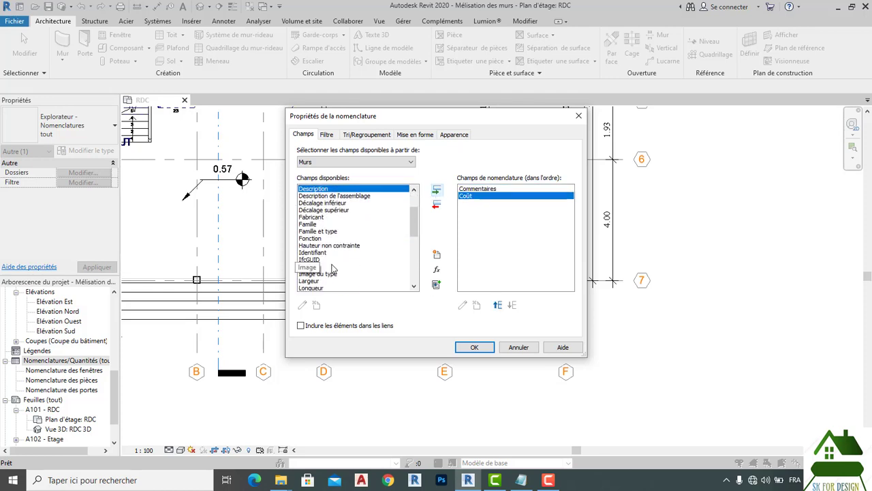
pyautogui.scroll(-2, 334, 268)
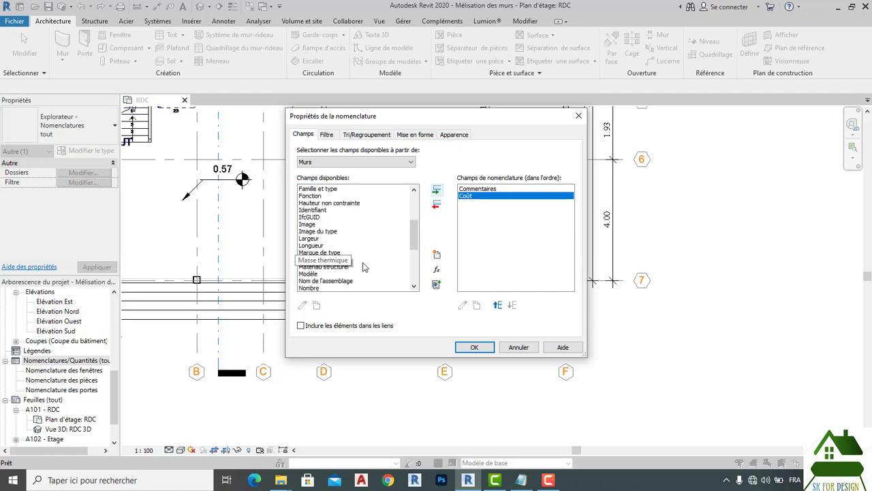
pyautogui.scroll(-4, 363, 267)
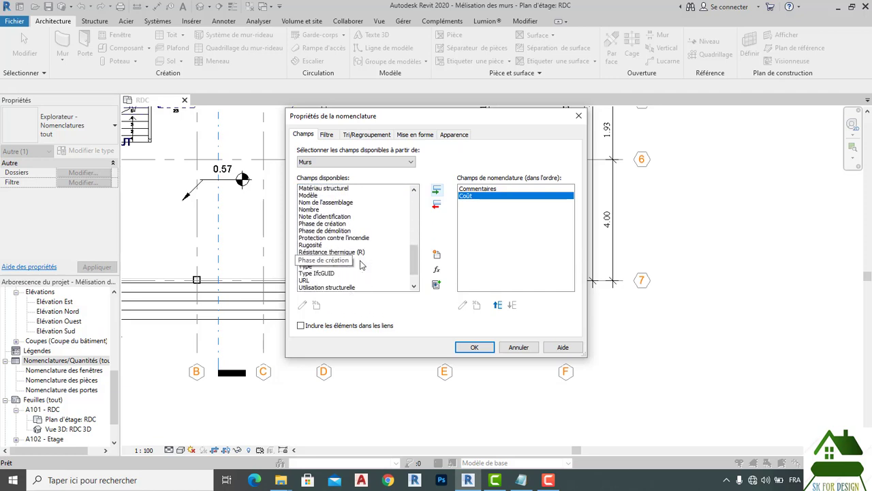
pyautogui.scroll(-1, 362, 266)
pyautogui.click(320, 231)
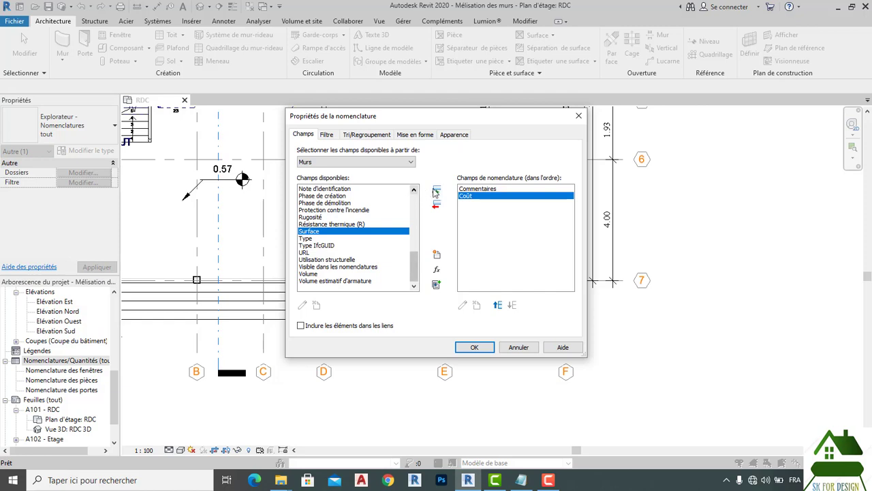
pyautogui.click(435, 190)
pyautogui.click(308, 274)
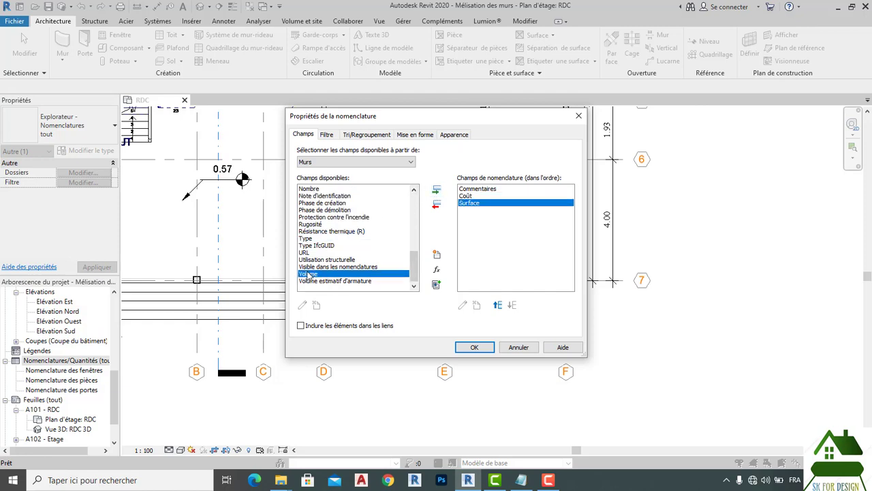
pyautogui.click(436, 191)
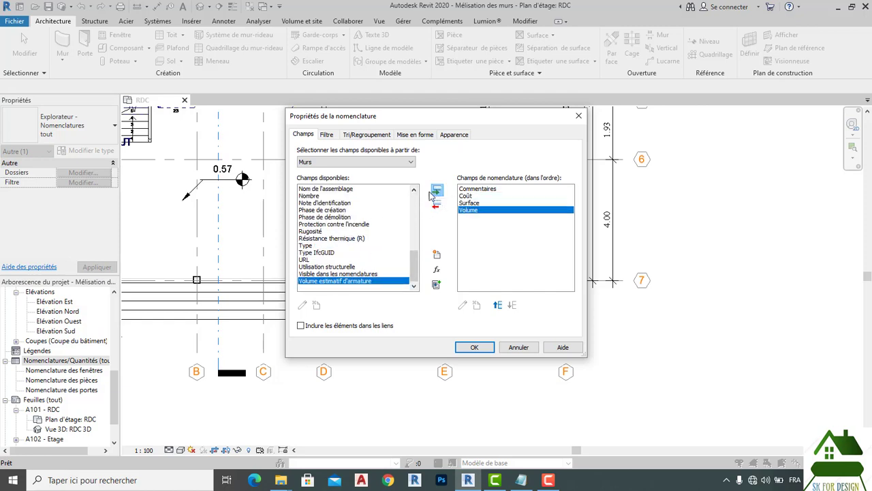
# Step: Review the available wall fields for the schedule, from Code d'assemblage to Volume estimatif d'armature
pyautogui.scroll(1, 324, 253)
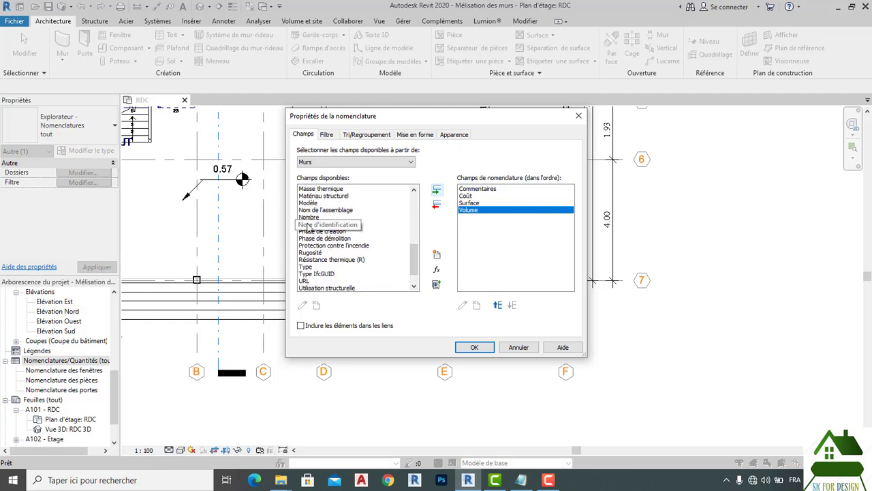
pyautogui.scroll(2, 320, 212)
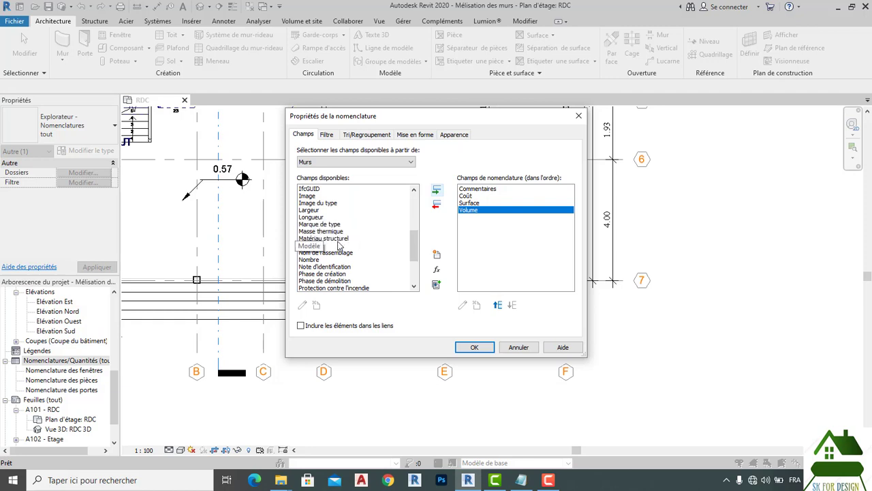
pyautogui.scroll(6, 325, 227)
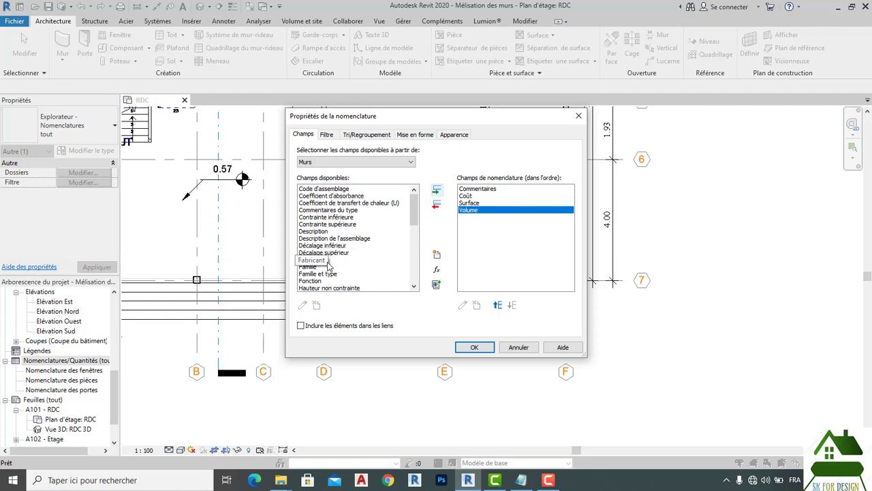
pyautogui.click(334, 240)
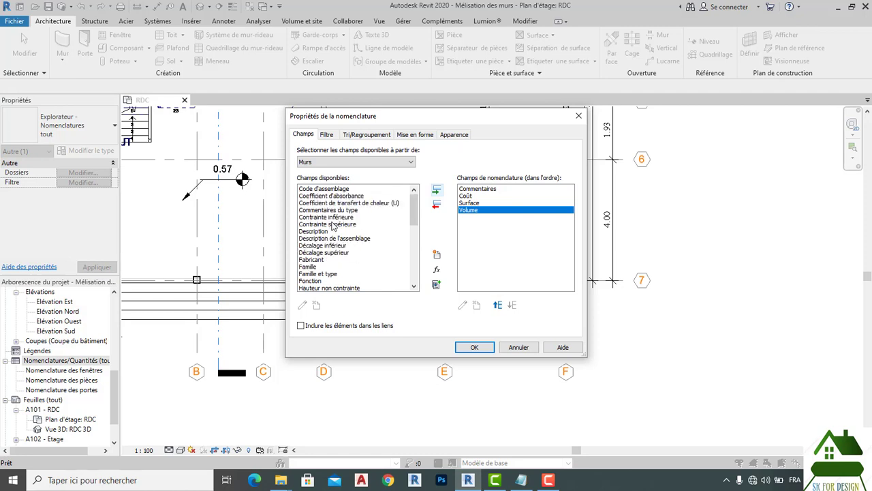
pyautogui.scroll(-1, 334, 232)
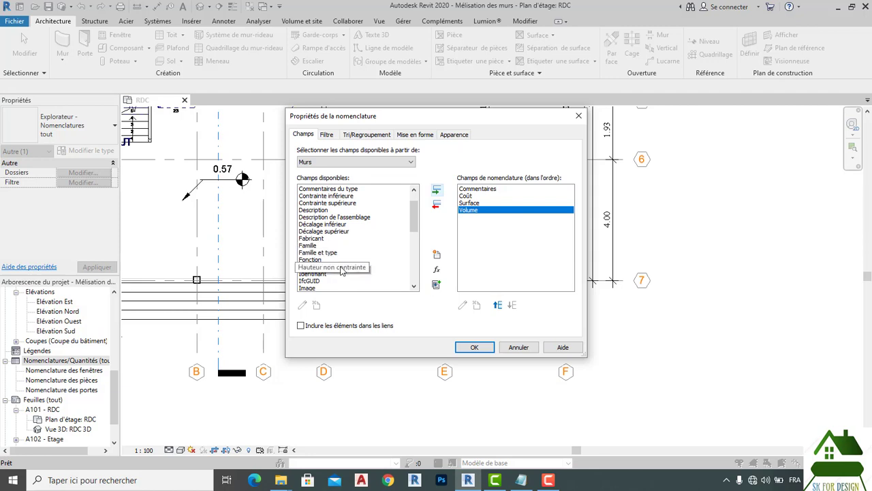
pyautogui.scroll(-1, 331, 263)
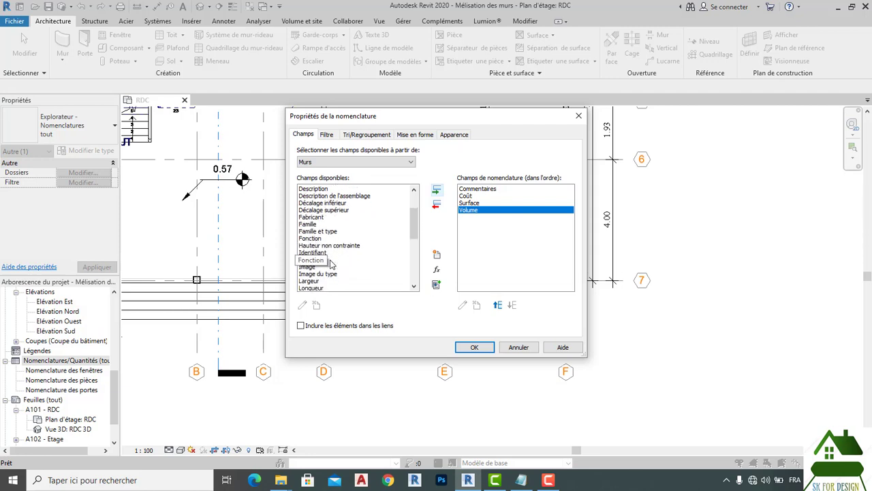
pyautogui.scroll(-1, 336, 274)
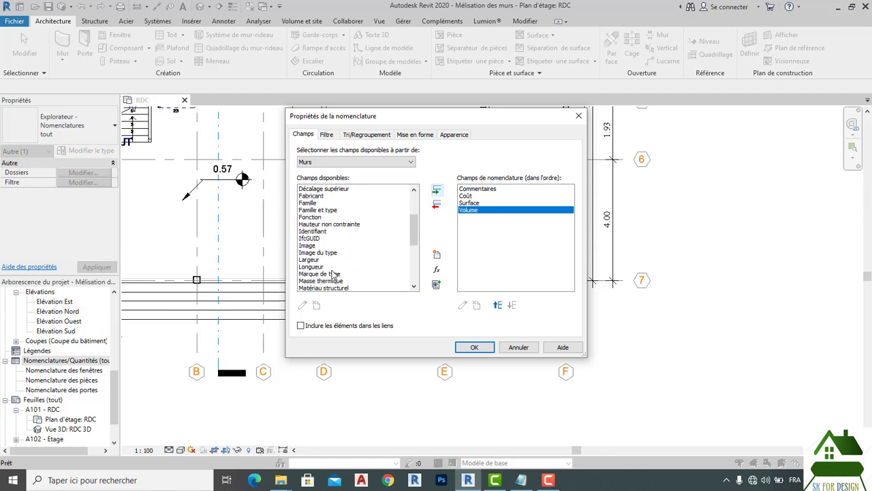
pyautogui.scroll(-1, 349, 270)
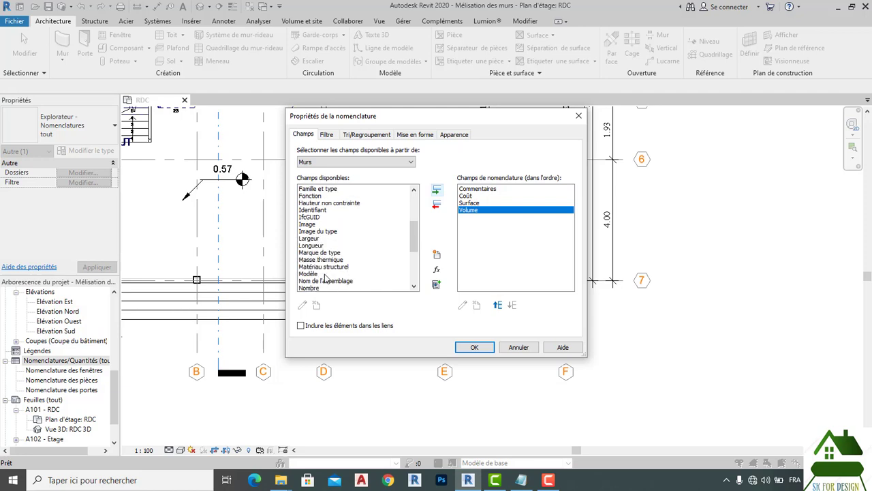
pyautogui.scroll(-3, 339, 290)
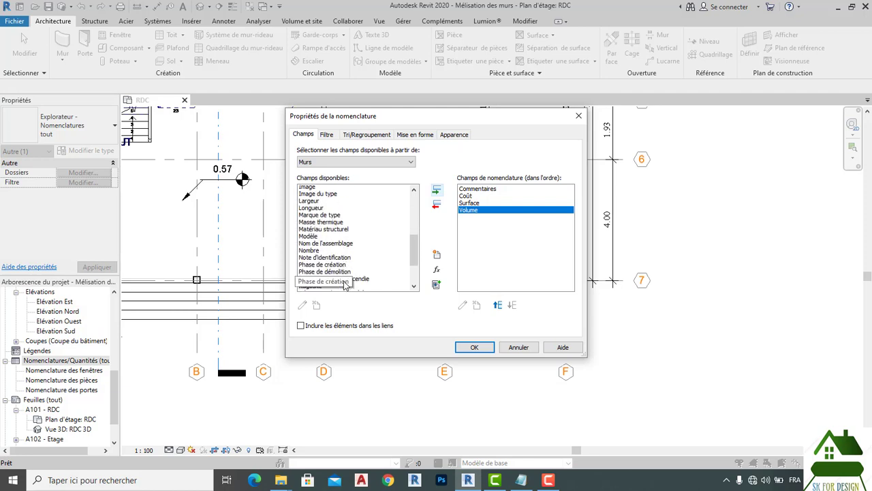
pyautogui.scroll(-1, 344, 285)
pyautogui.click(343, 287)
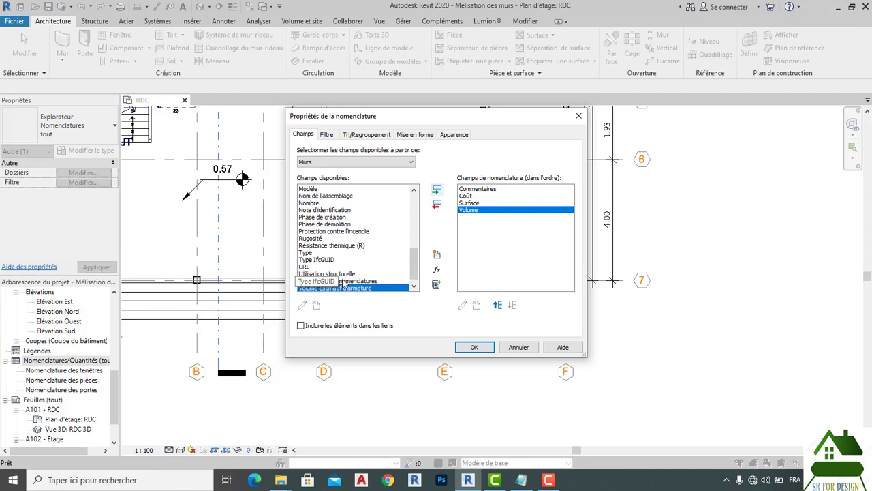
pyautogui.scroll(-1, 334, 270)
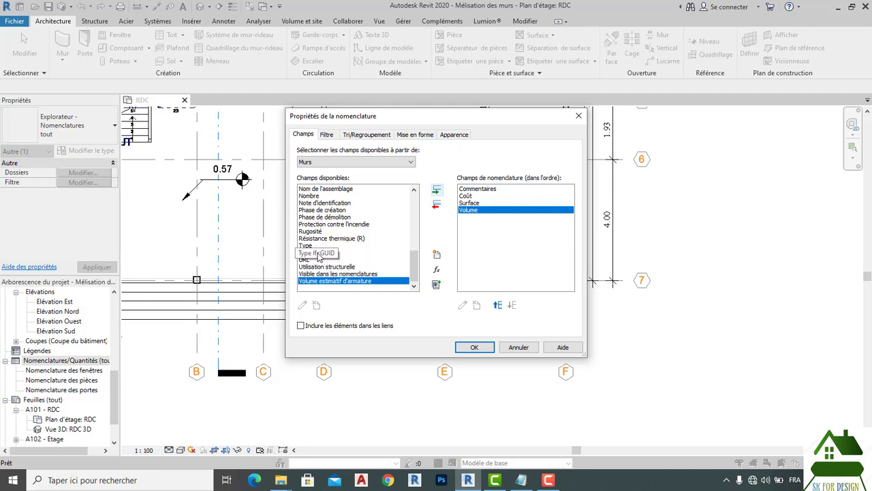
pyautogui.scroll(1, 327, 232)
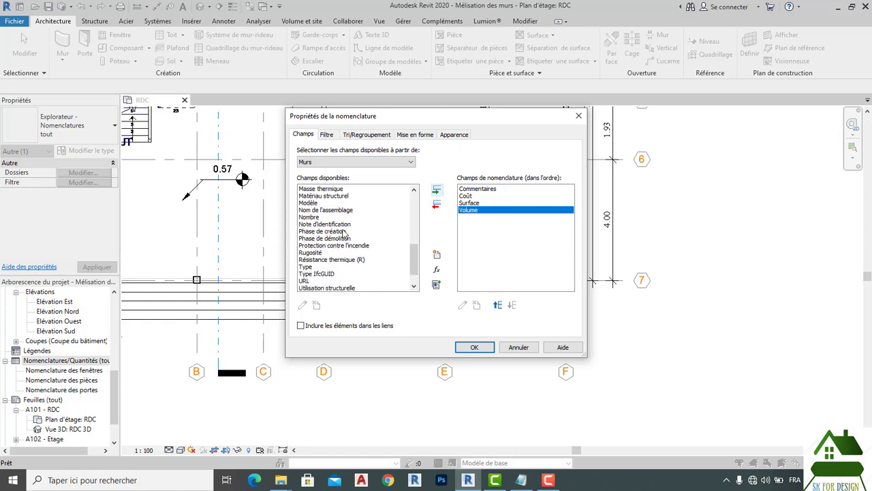
pyautogui.scroll(1, 334, 253)
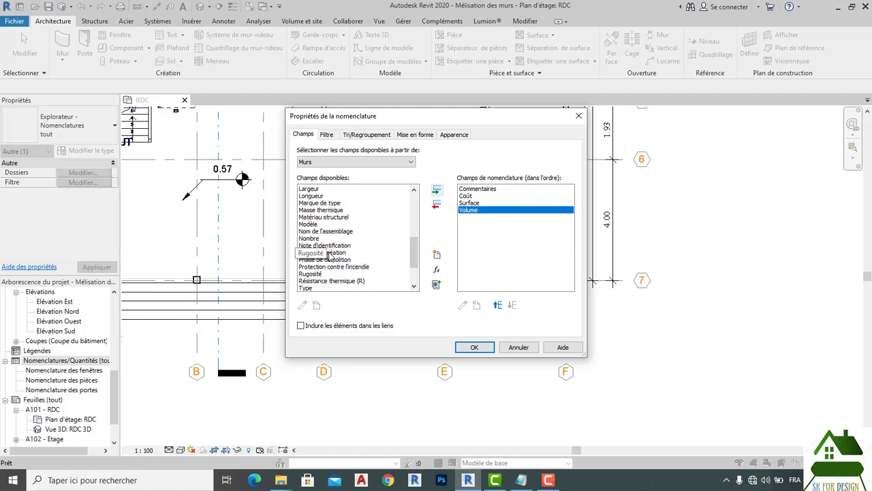
pyautogui.scroll(2, 319, 228)
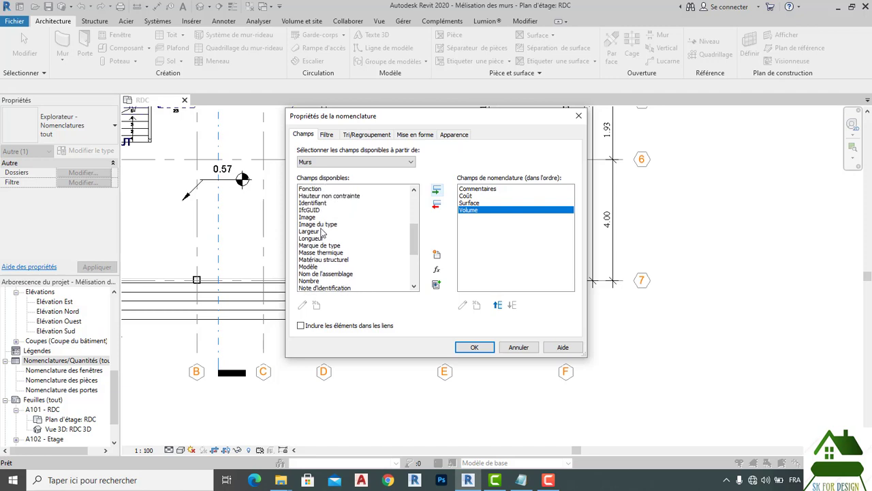
pyautogui.scroll(1, 324, 231)
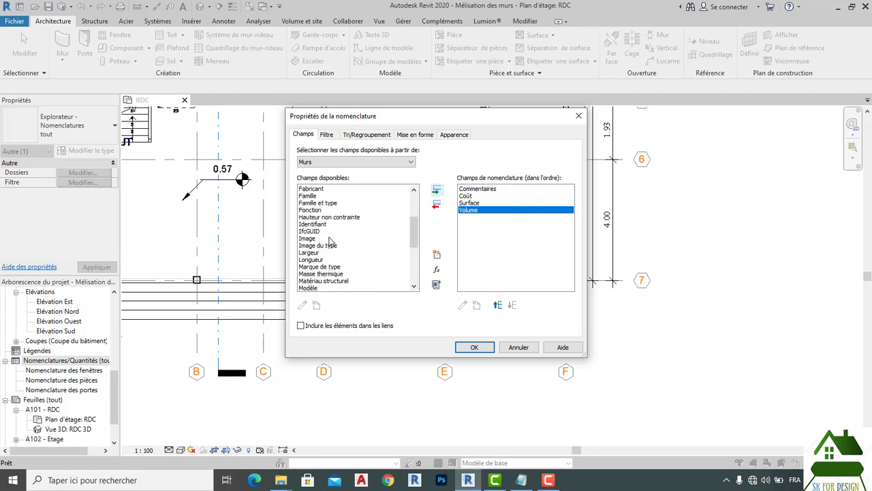
pyautogui.scroll(1, 332, 241)
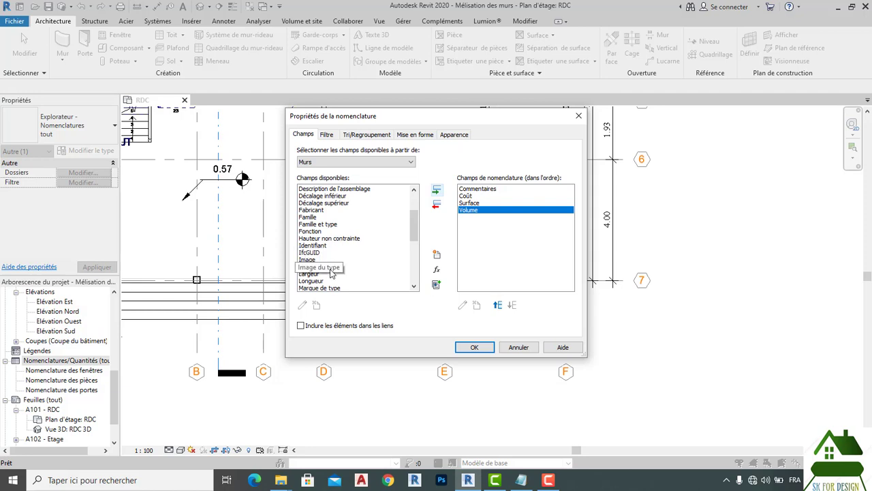
pyautogui.scroll(3, 332, 273)
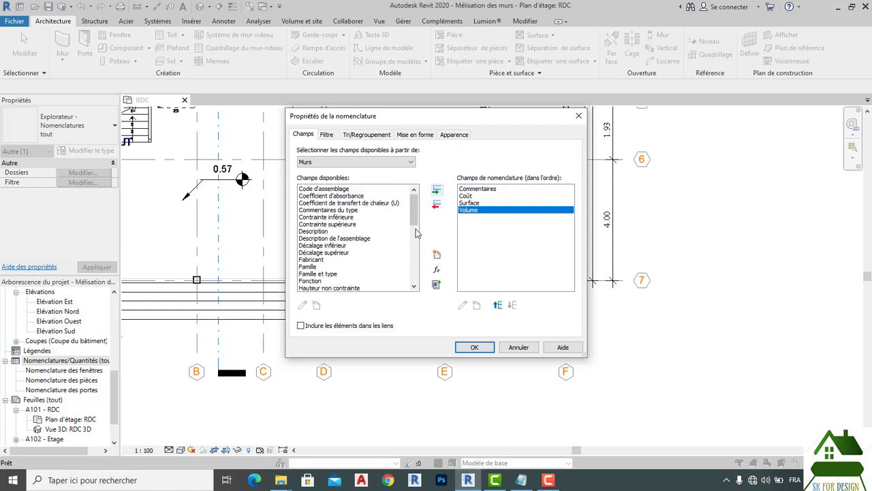
# Step: Move the Coût field below Volume in the schedule field order and generate the wall schedule
pyautogui.click(469, 195)
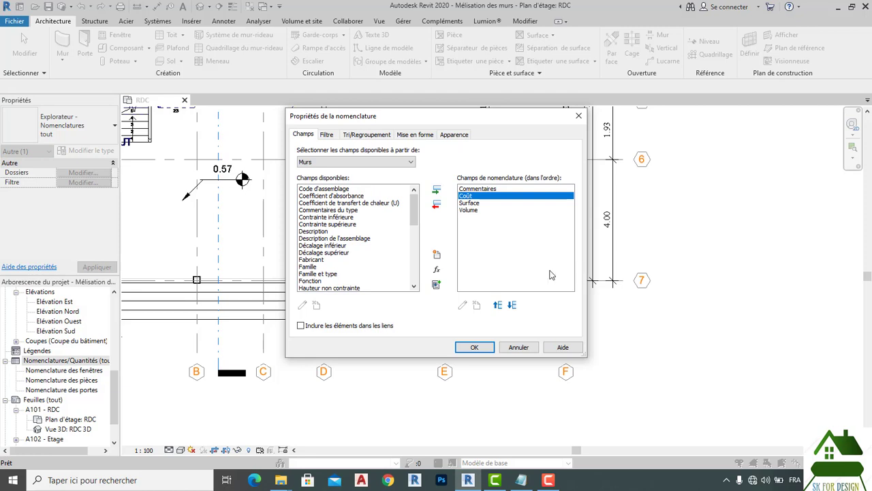
pyautogui.click(512, 305)
pyautogui.click(512, 304)
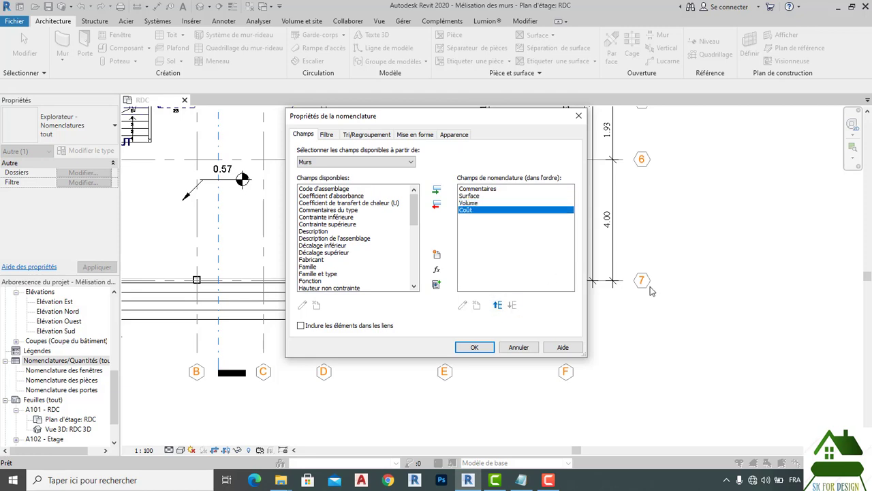
pyautogui.click(478, 347)
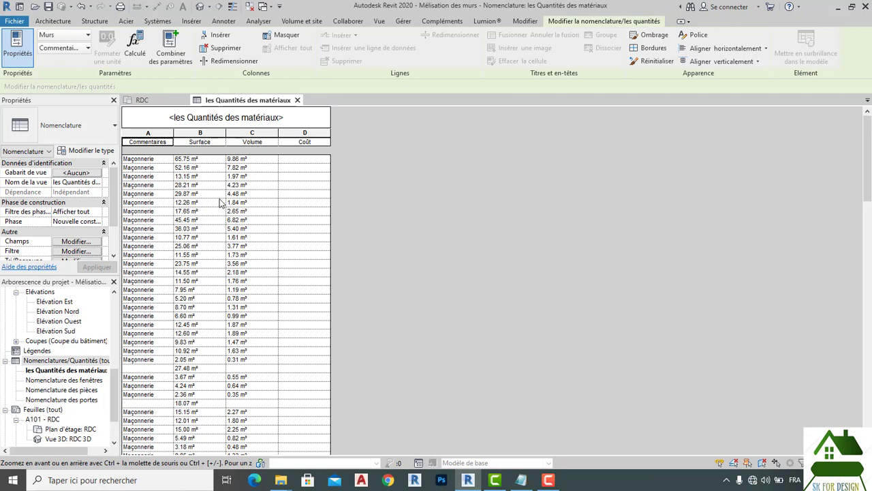
# Step: Inspect the individual exterior render walls on the house's side, roof parapet and front façade in the 3D view
pyautogui.click(201, 7)
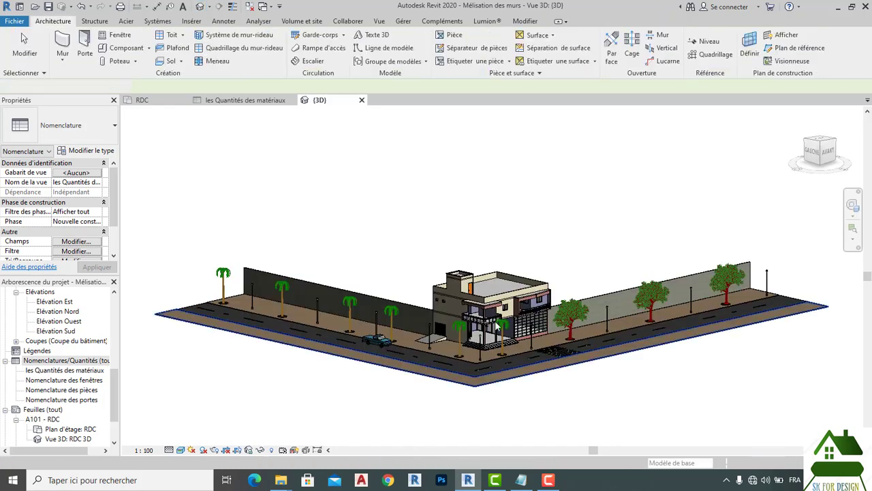
pyautogui.scroll(5, 455, 305)
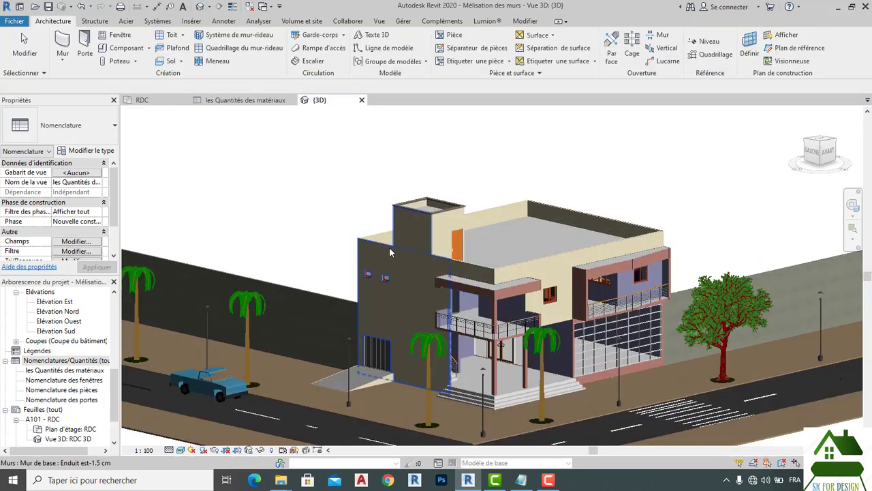
pyautogui.click(396, 249)
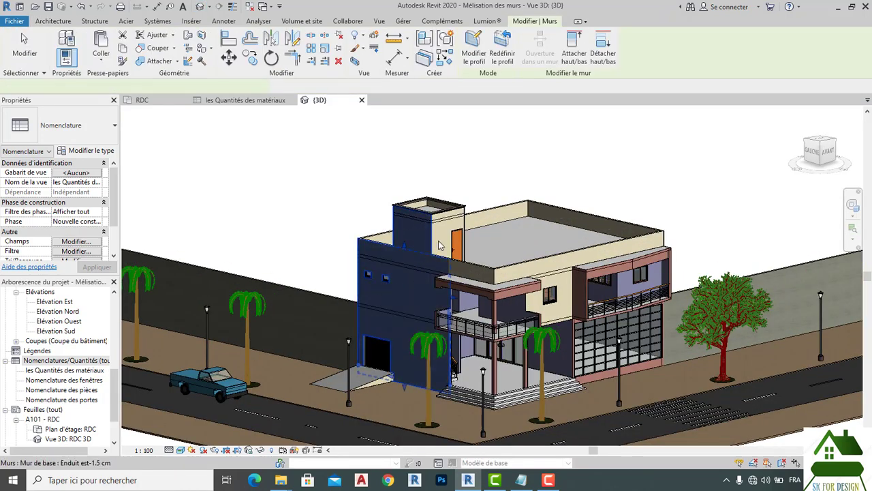
pyautogui.click(496, 273)
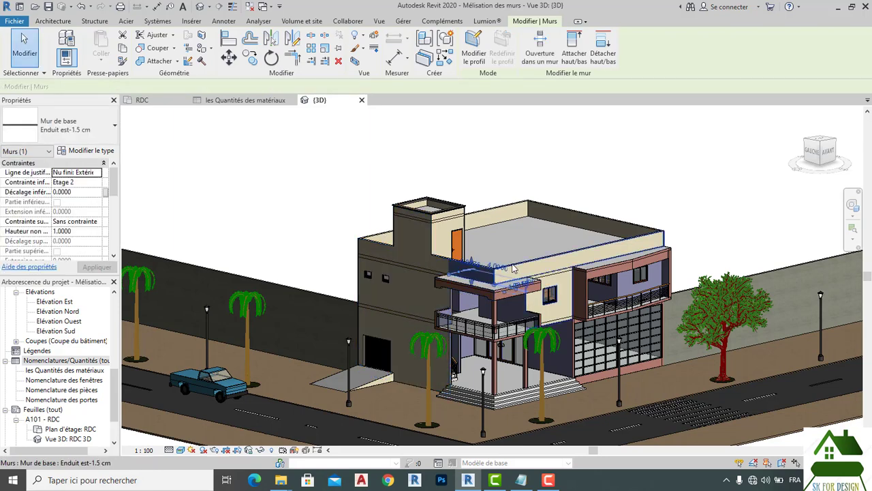
pyautogui.click(543, 298)
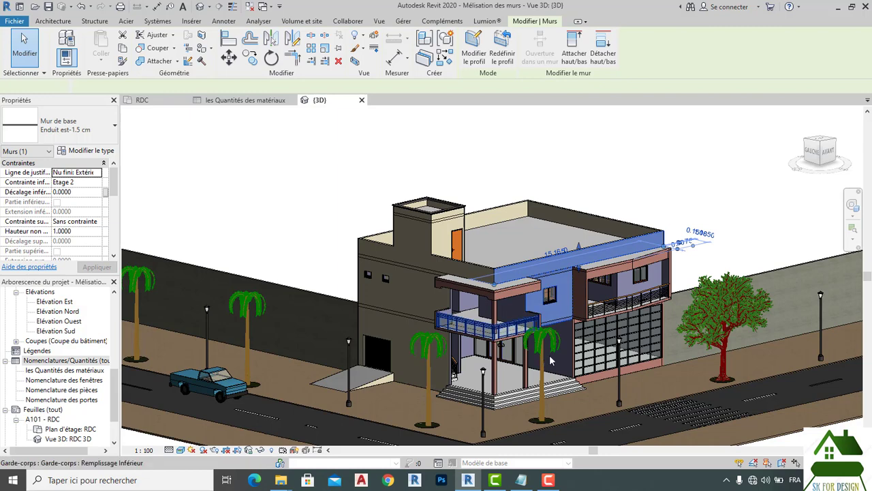
# Step: Return to the "les Quantités des matériaux" schedule and examine the comments, surface and volume of its individual wall rows
pyautogui.click(235, 103)
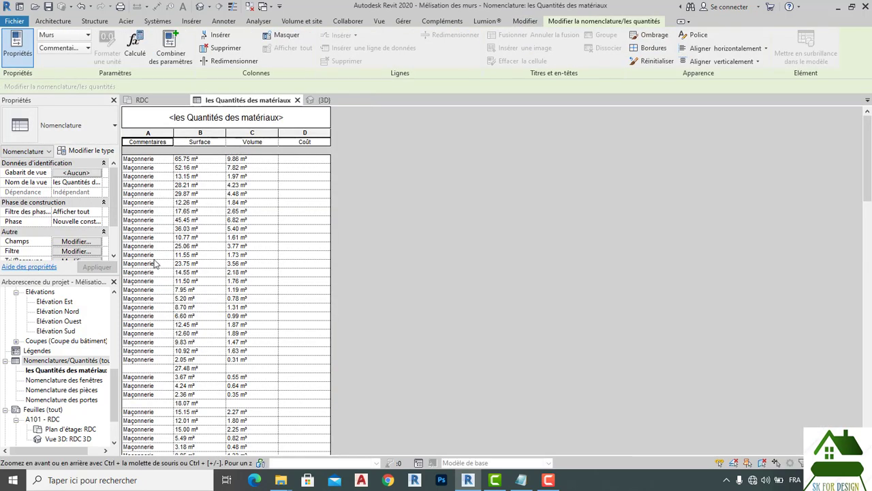
pyautogui.scroll(-2, 154, 332)
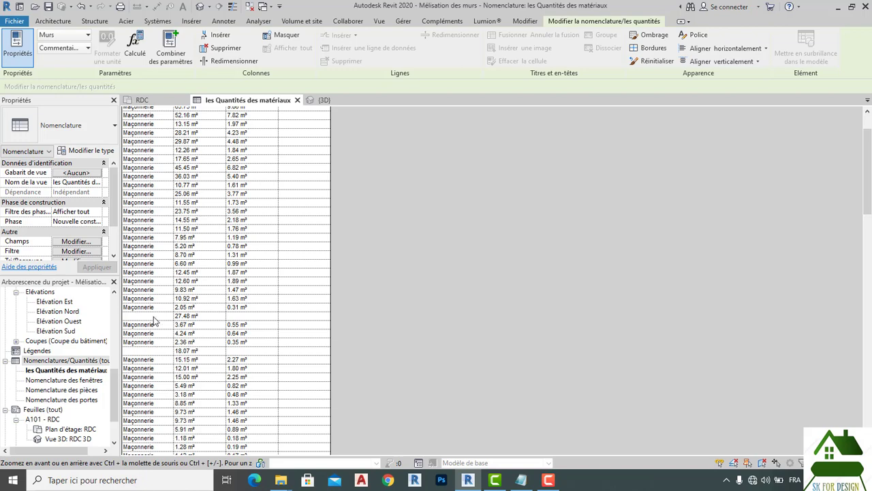
pyautogui.scroll(-5, 156, 323)
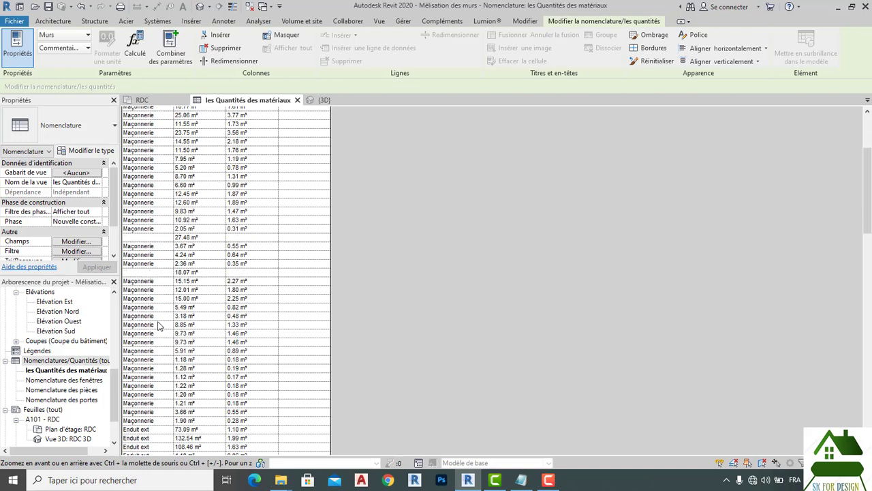
pyautogui.scroll(-15, 158, 326)
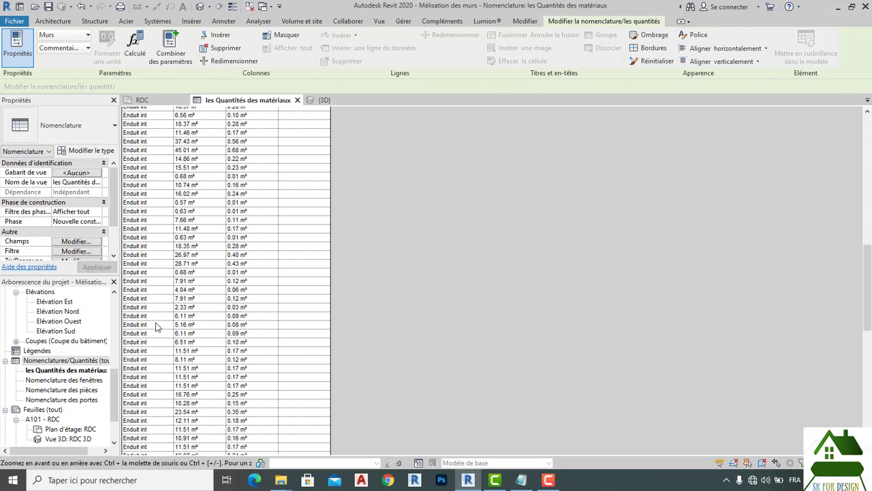
pyautogui.scroll(-1, 157, 329)
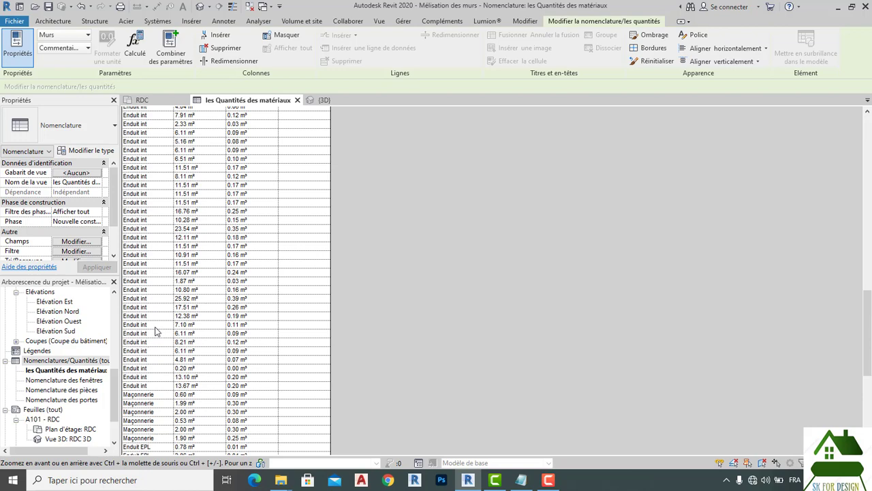
pyautogui.scroll(-8, 155, 330)
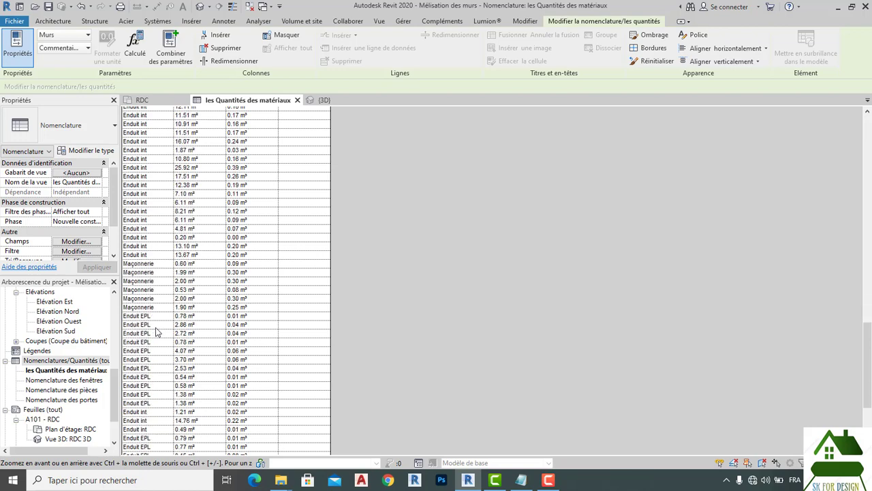
pyautogui.scroll(-3, 156, 334)
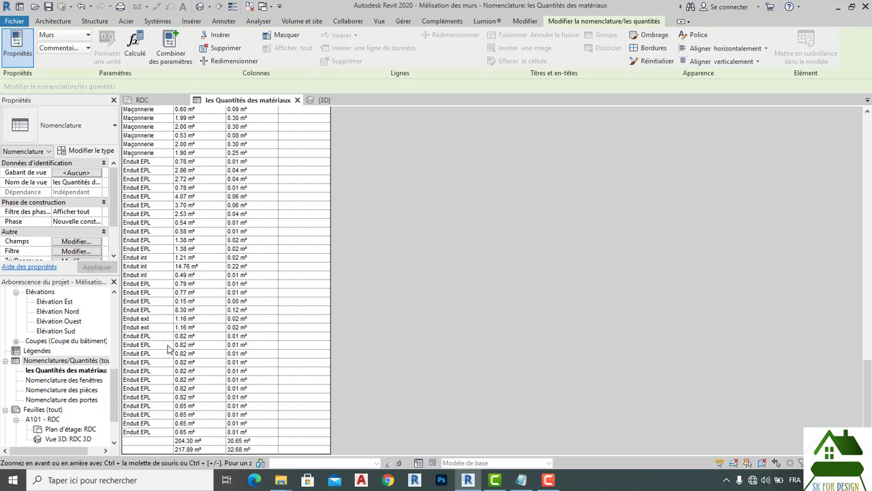
pyautogui.scroll(-3, 111, 244)
pyautogui.scroll(2, 97, 236)
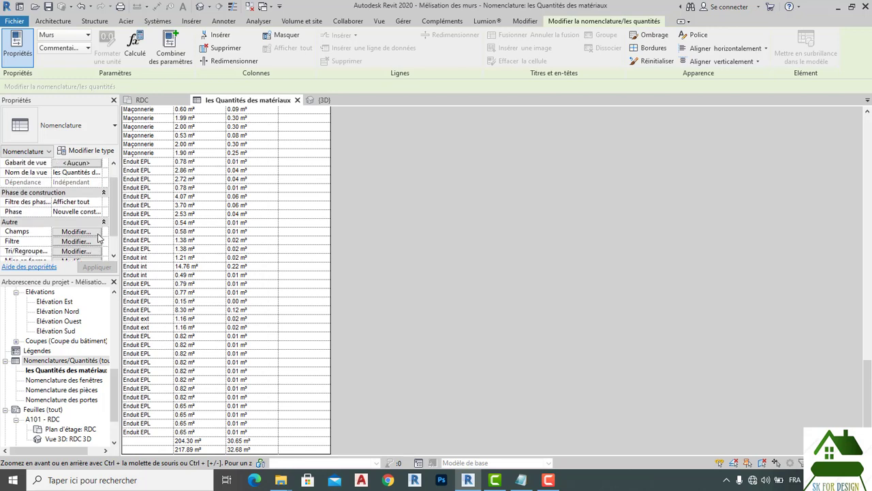
pyautogui.scroll(1, 97, 236)
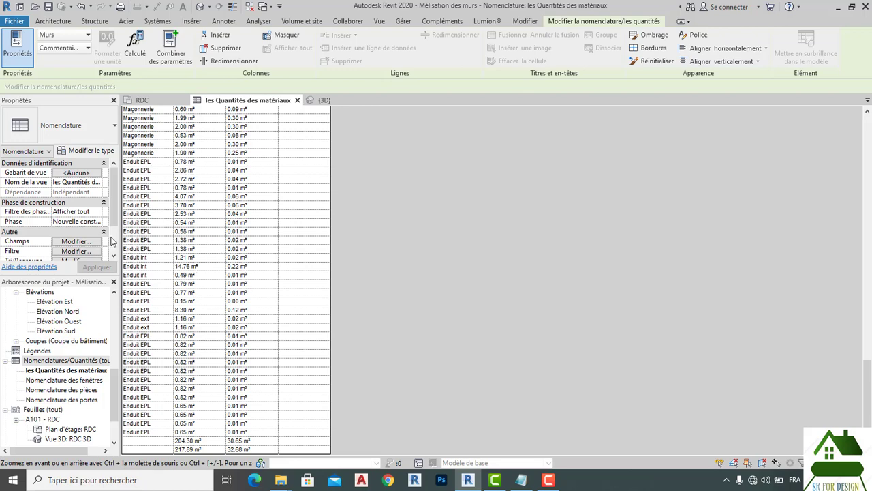
pyautogui.scroll(-2, 105, 235)
pyautogui.scroll(10, 226, 294)
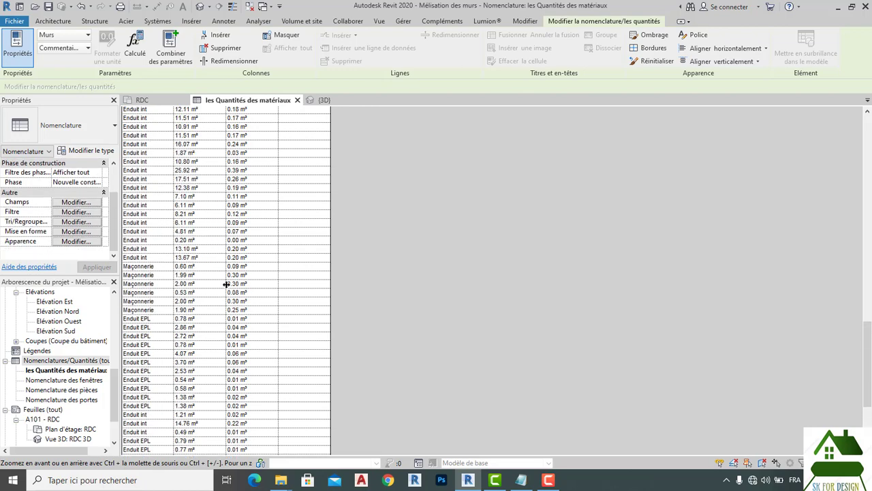
pyautogui.scroll(5, 226, 271)
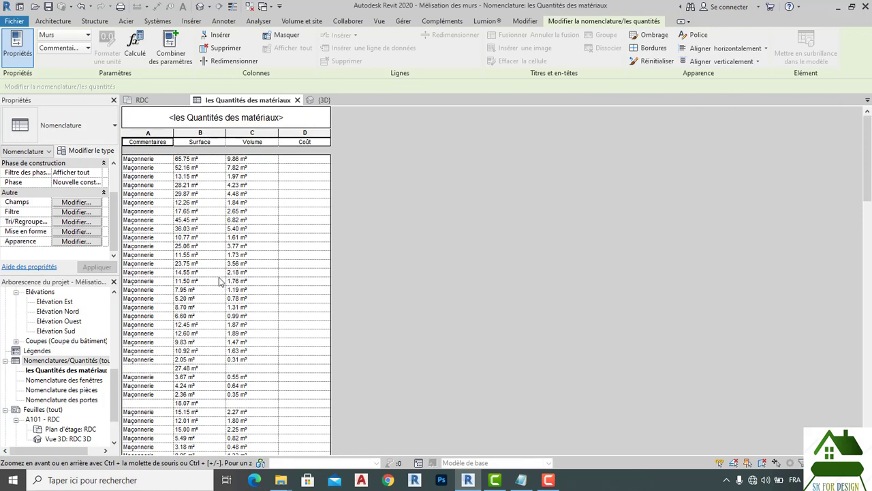
pyautogui.scroll(-2, 220, 280)
pyautogui.scroll(2, 250, 256)
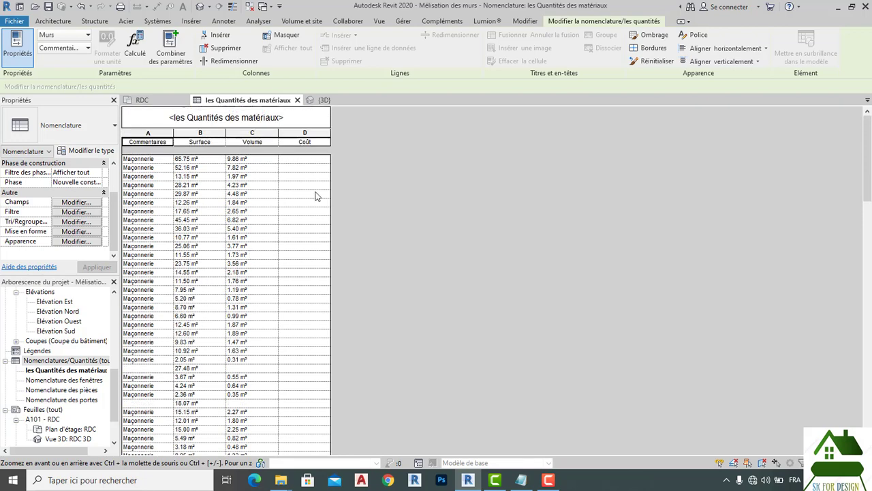
pyautogui.click(320, 158)
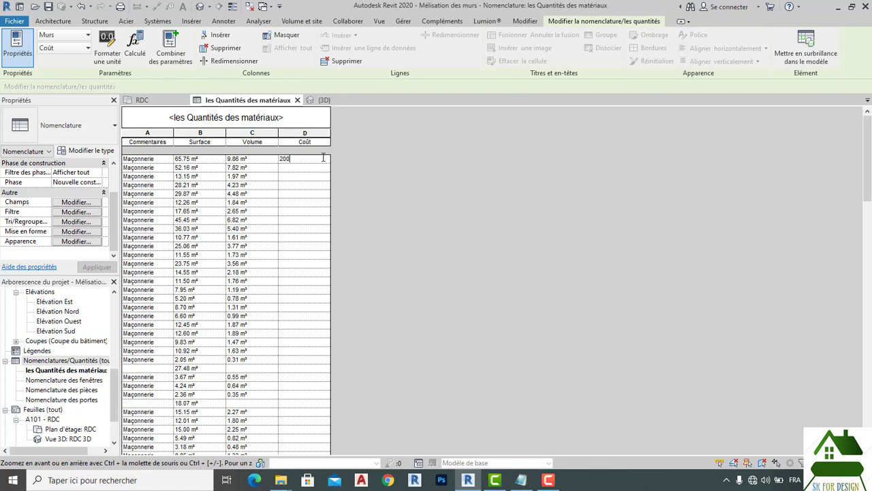
pyautogui.click(328, 183)
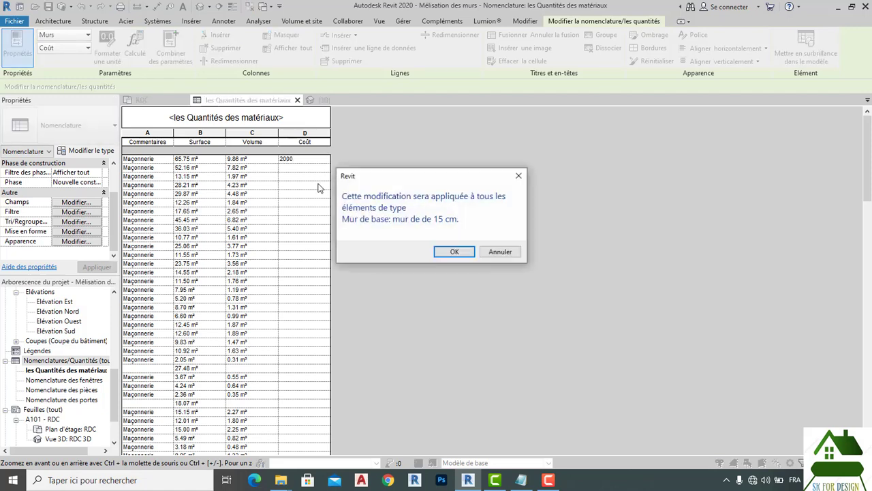
pyautogui.click(494, 252)
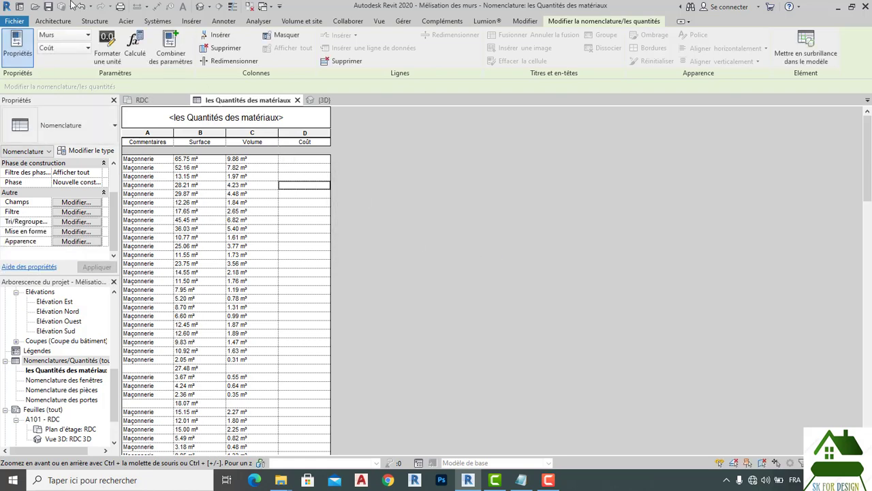
# Step: From the RDC floor plan, open the type properties of the basic wall "mur de de 15 cm" at the identification data
pyautogui.click(60, 21)
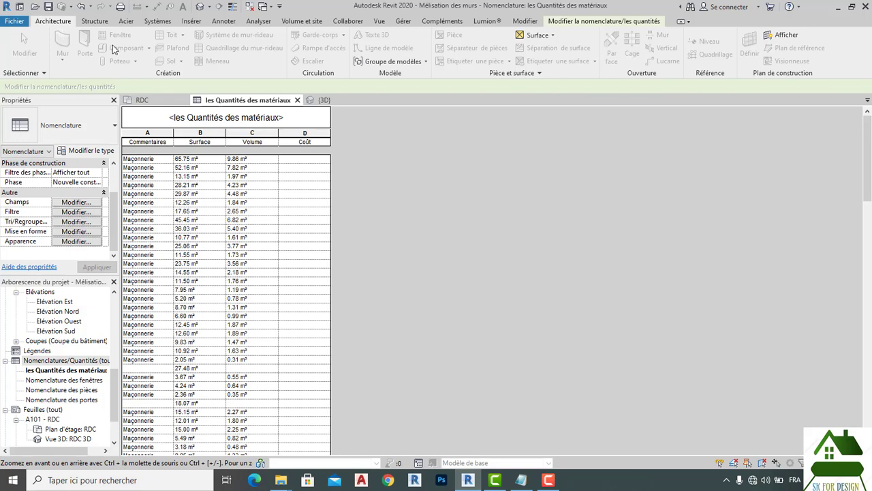
pyautogui.click(164, 99)
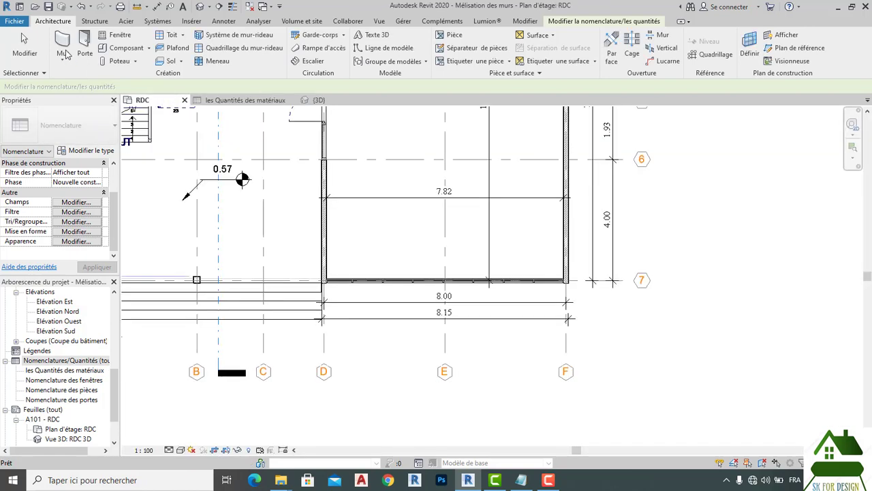
pyautogui.click(62, 45)
pyautogui.click(61, 43)
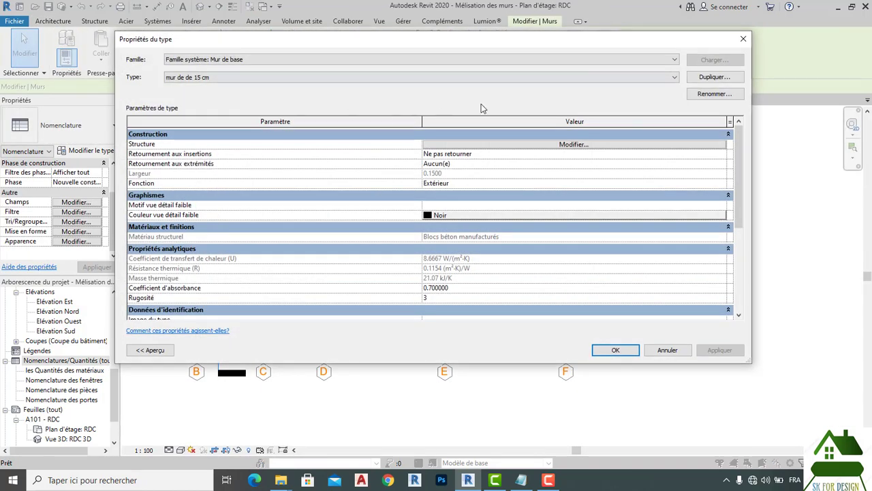
pyautogui.click(742, 36)
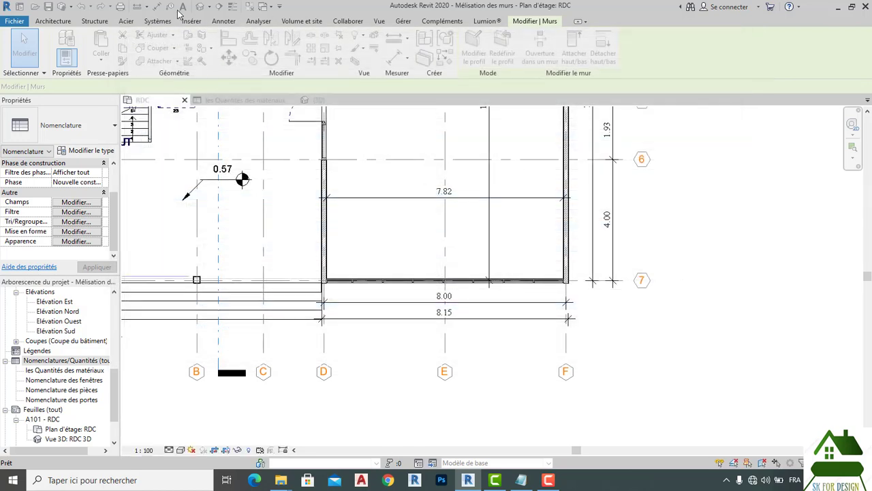
pyautogui.click(54, 22)
pyautogui.click(68, 43)
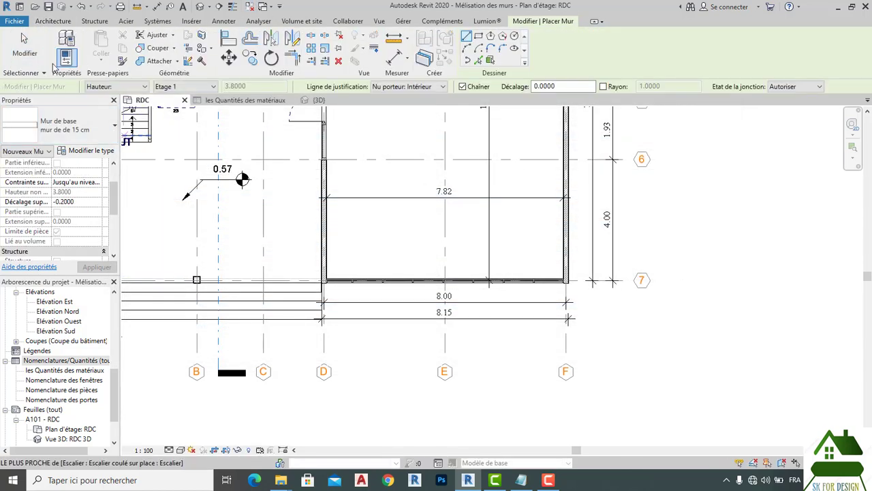
pyautogui.click(66, 39)
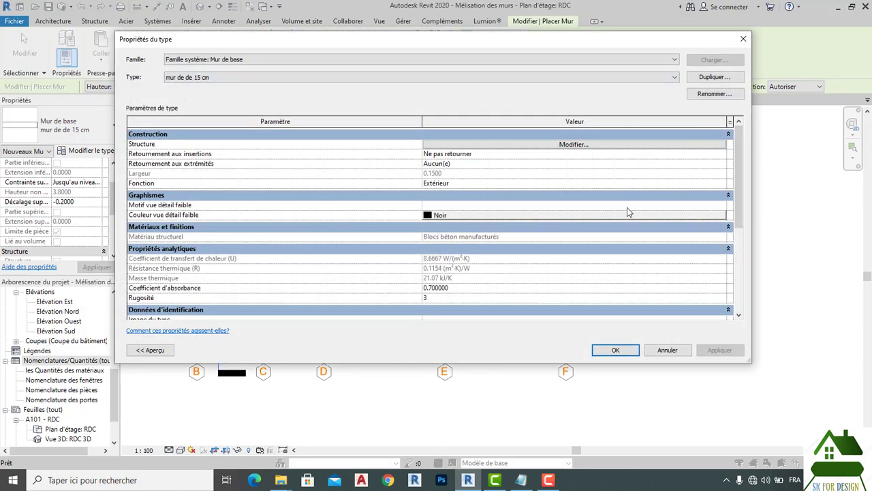
pyautogui.scroll(-3, 538, 212)
pyautogui.scroll(-2, 527, 220)
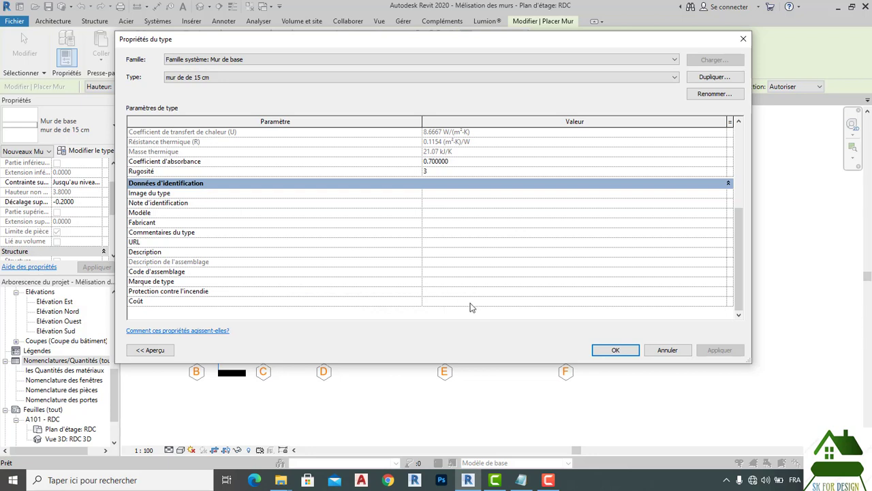
# Step: Set the wall type's Coût to 400 and apply the change
pyautogui.write('2')
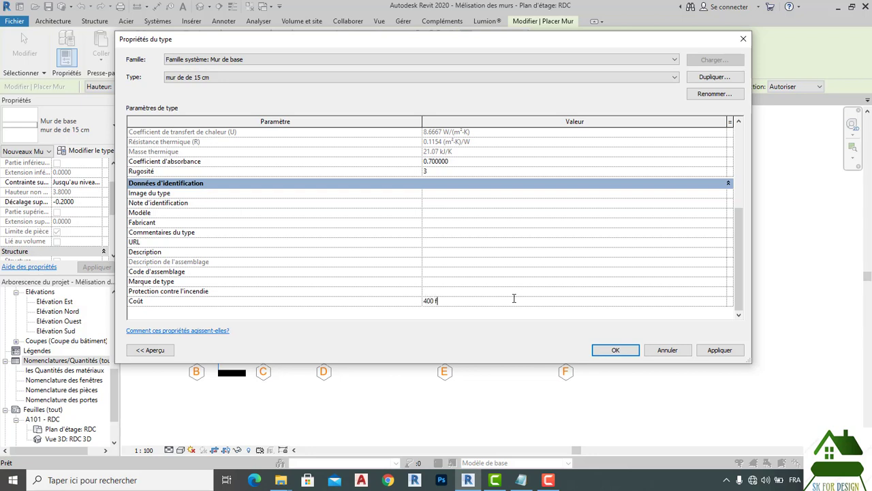
pyautogui.click(720, 350)
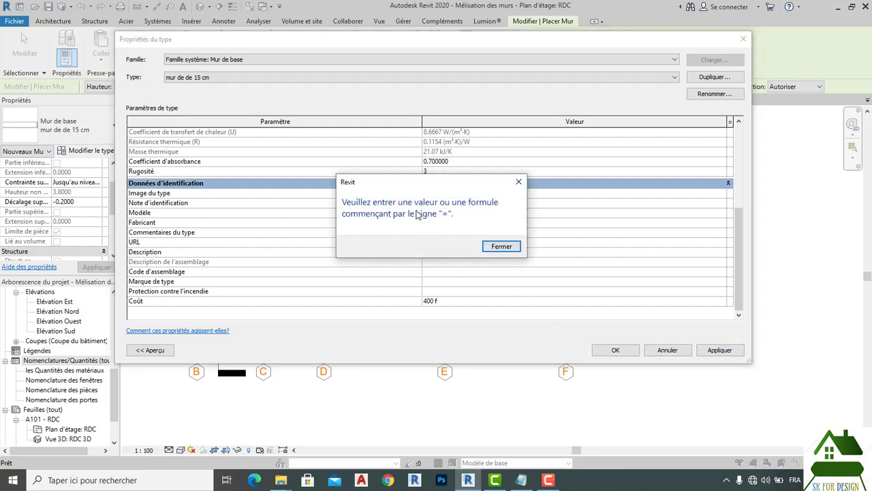
pyautogui.click(501, 246)
pyautogui.press('BackSpace')
pyautogui.press('BackSpace')
pyautogui.press('BackSpace')
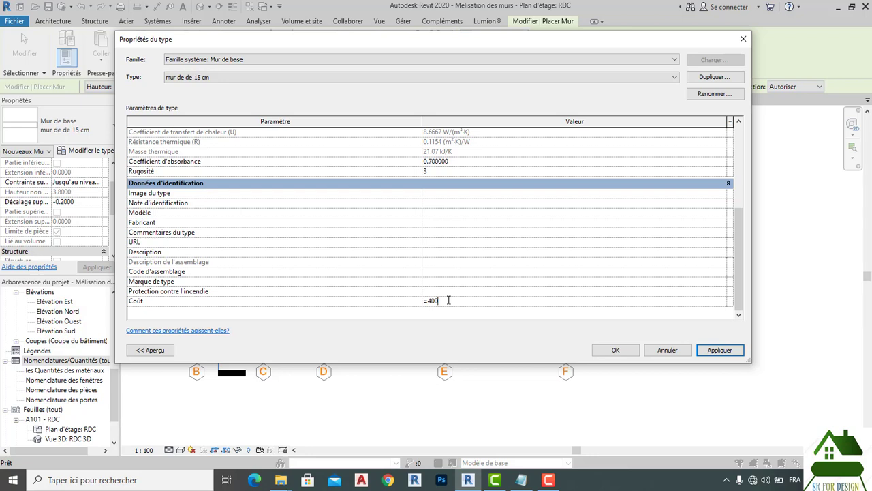
pyautogui.click(719, 351)
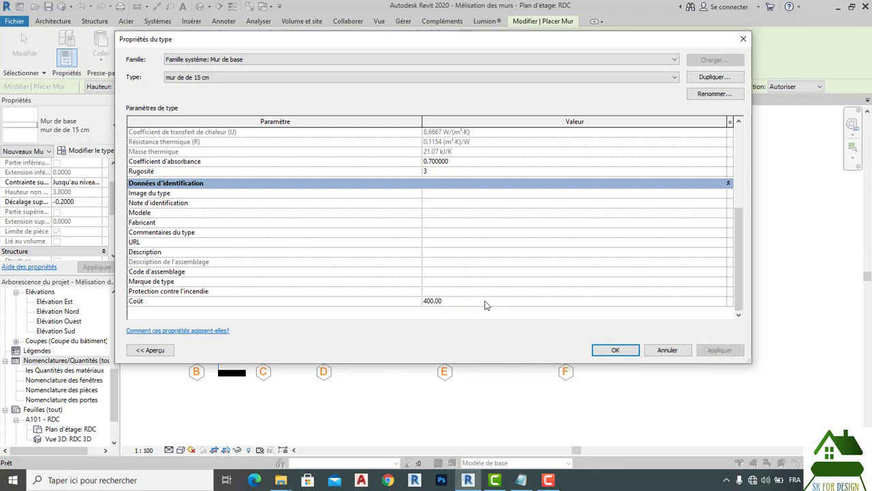
pyautogui.click(616, 350)
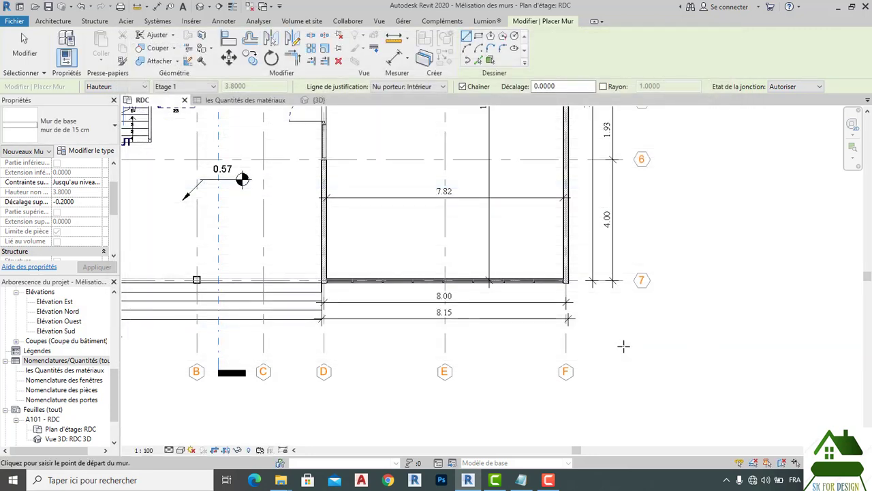
# Step: Return to the "les Quantités des matériaux" schedule and rename the Coût column heading as "Coût/m²"
pyautogui.click(257, 101)
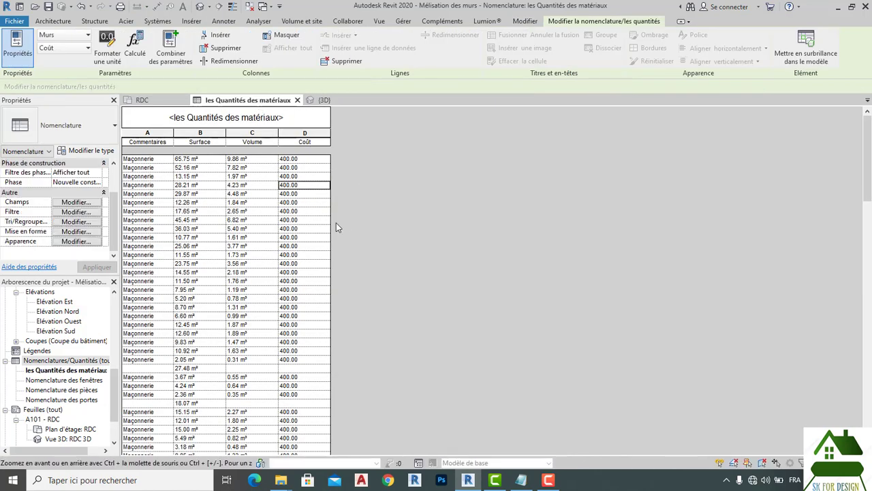
pyautogui.scroll(-1, 299, 175)
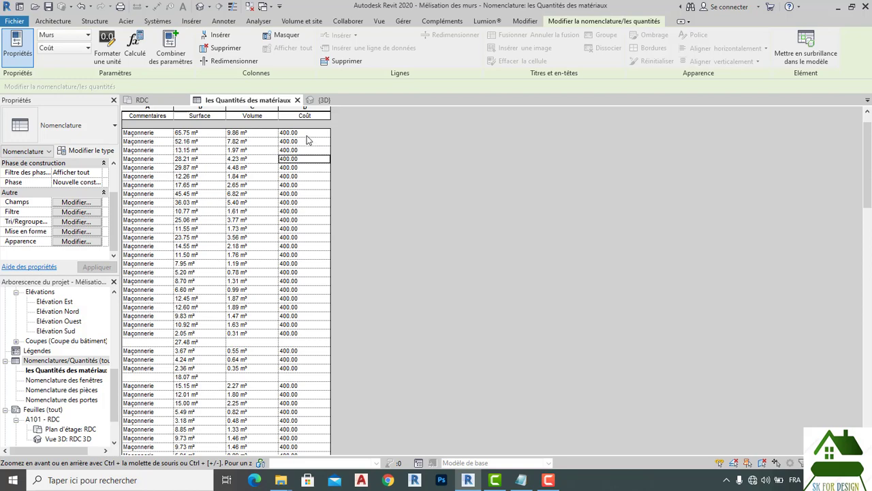
pyautogui.scroll(1, 306, 139)
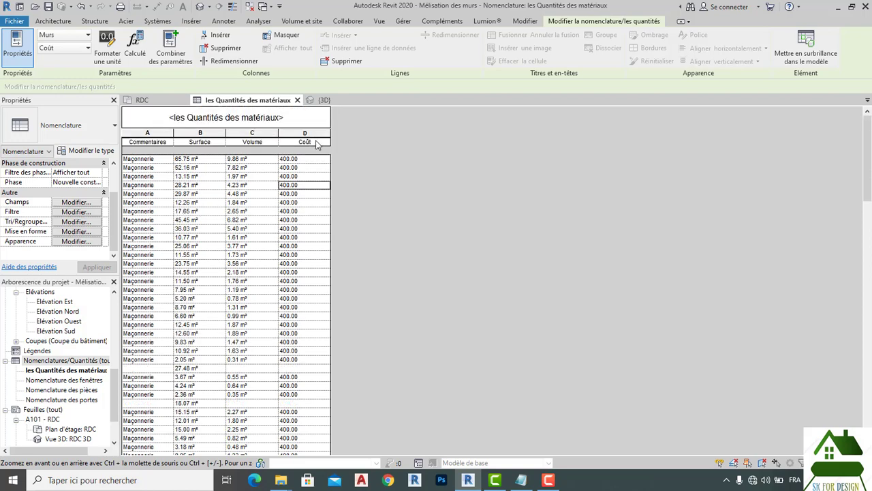
pyautogui.click(316, 144)
pyautogui.click(317, 143)
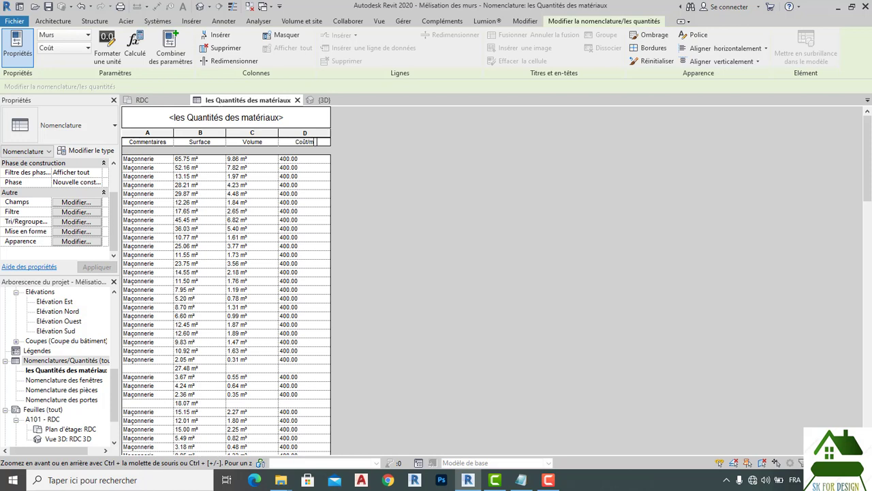
pyautogui.write('²')
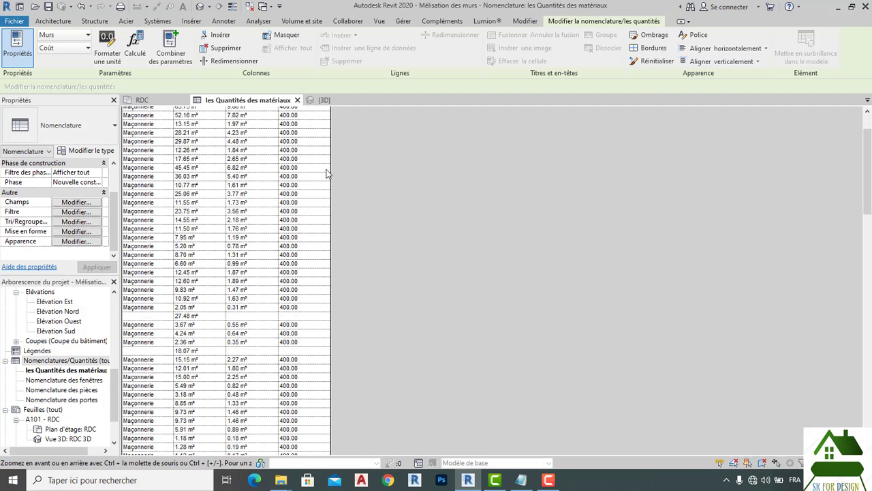
pyautogui.click(325, 178)
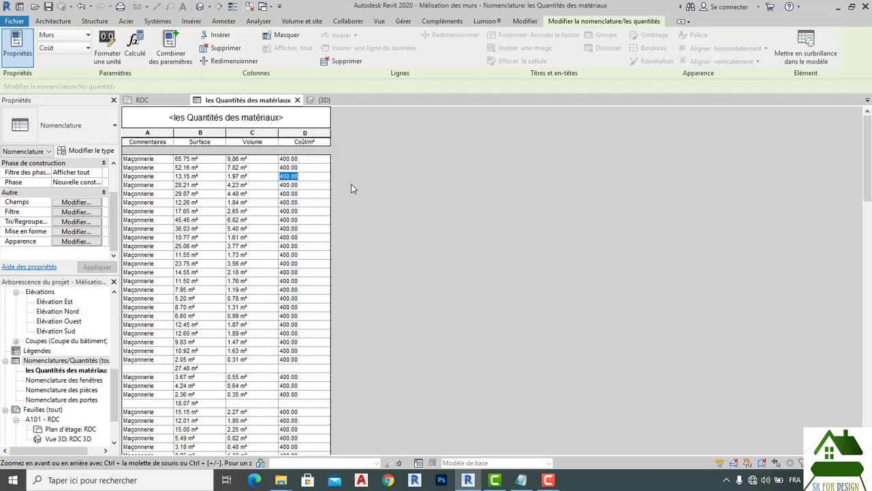
# Step: Review the unit costs of the Maçonnerie, Enduit ext, Enduit int and Enduit EPL rows down to the schedule's end
pyautogui.scroll(-9, 315, 190)
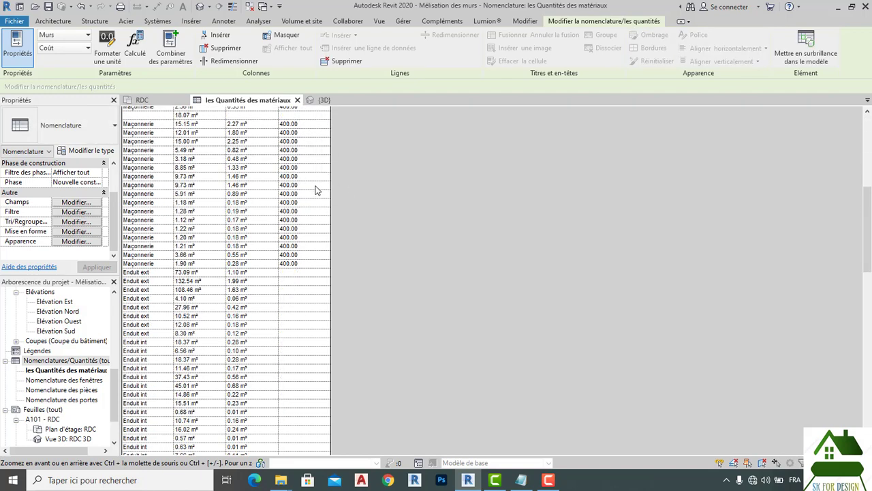
pyautogui.scroll(-5, 314, 188)
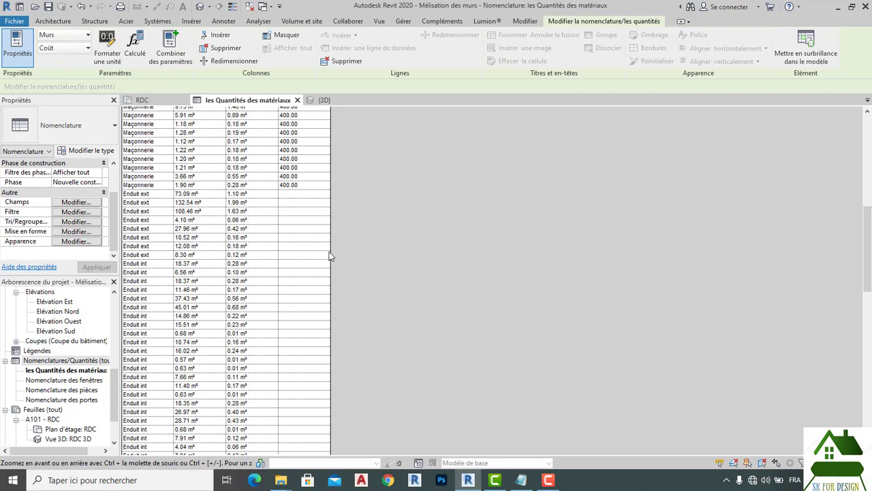
pyautogui.scroll(-2, 327, 225)
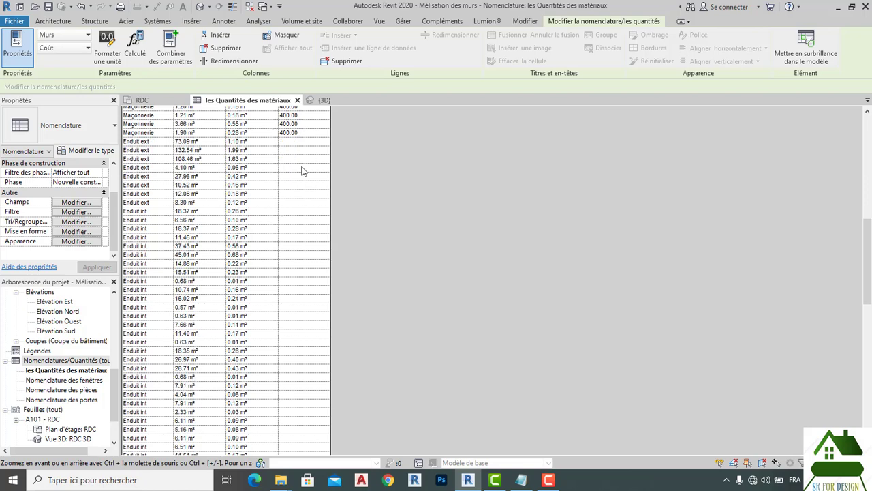
pyautogui.scroll(-15, 297, 328)
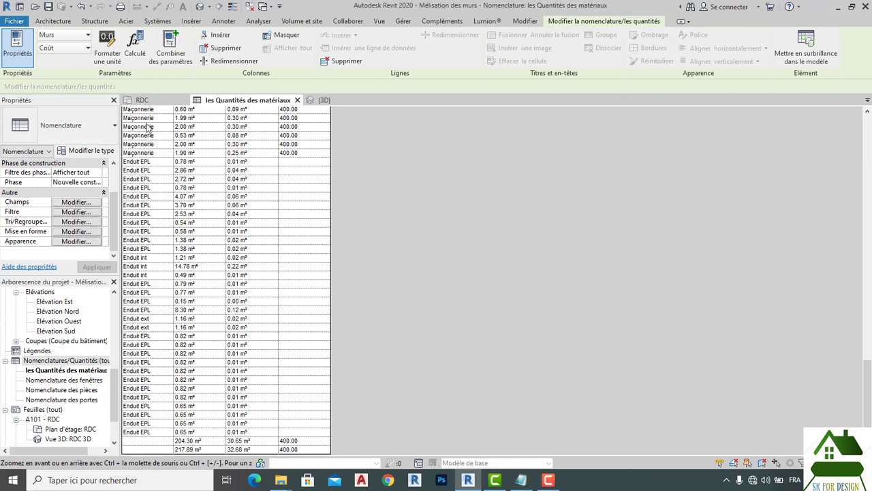
# Step: Create a new sheet with the custom A3 title block, and close the schedule and 3D views
pyautogui.scroll(1, 83, 296)
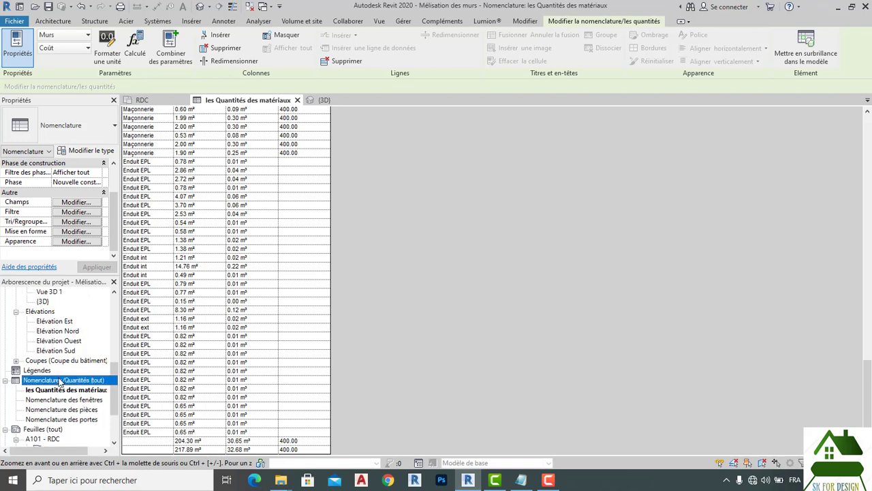
pyautogui.scroll(-1, 59, 382)
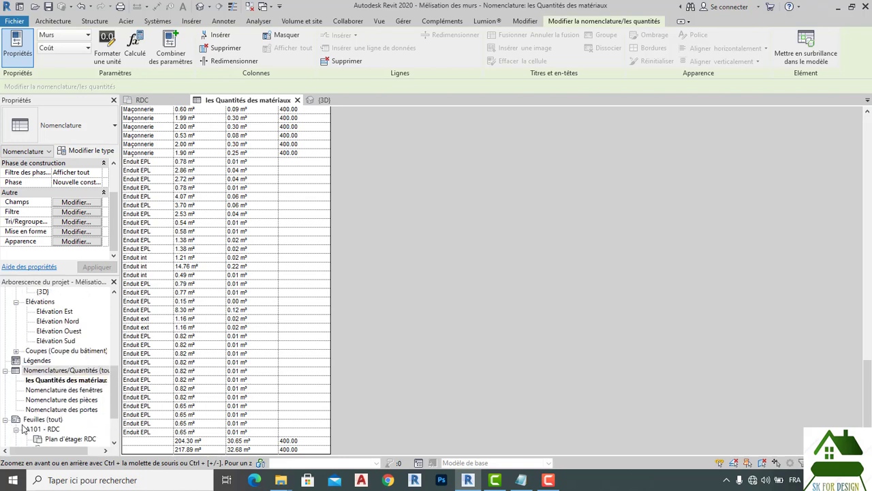
pyautogui.click(34, 419)
pyautogui.scroll(-1, 42, 412)
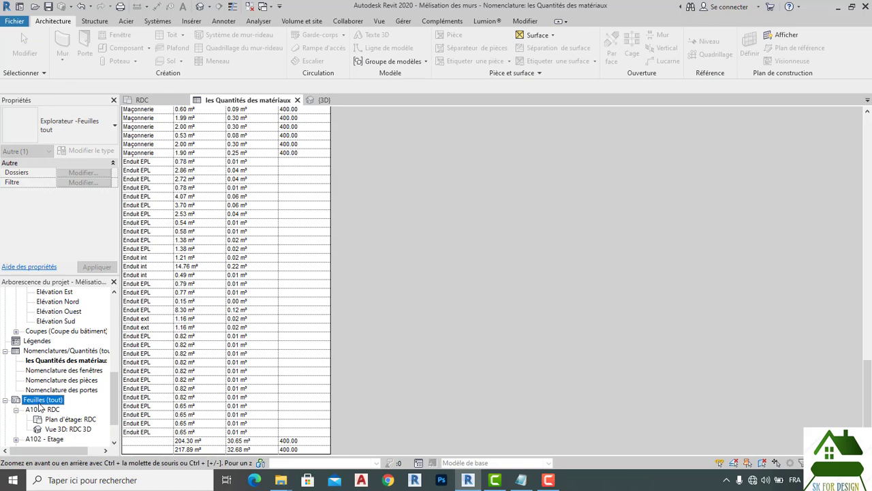
pyautogui.rightClick(39, 407)
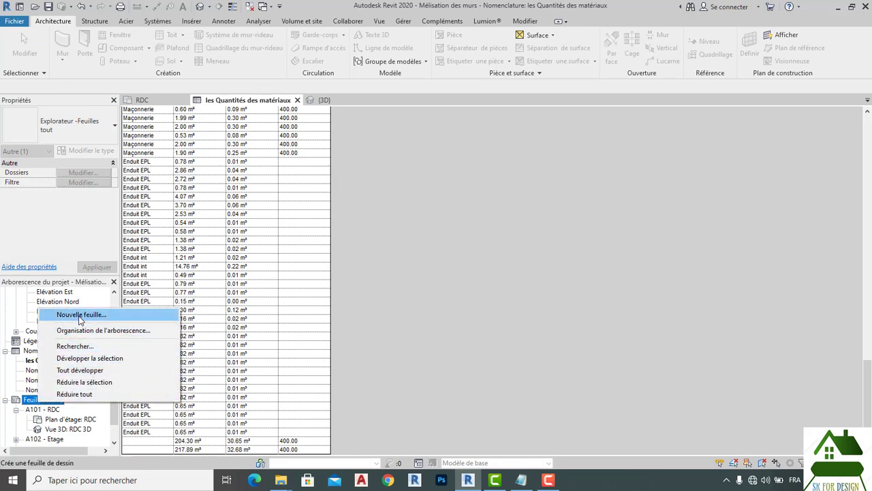
pyautogui.click(81, 315)
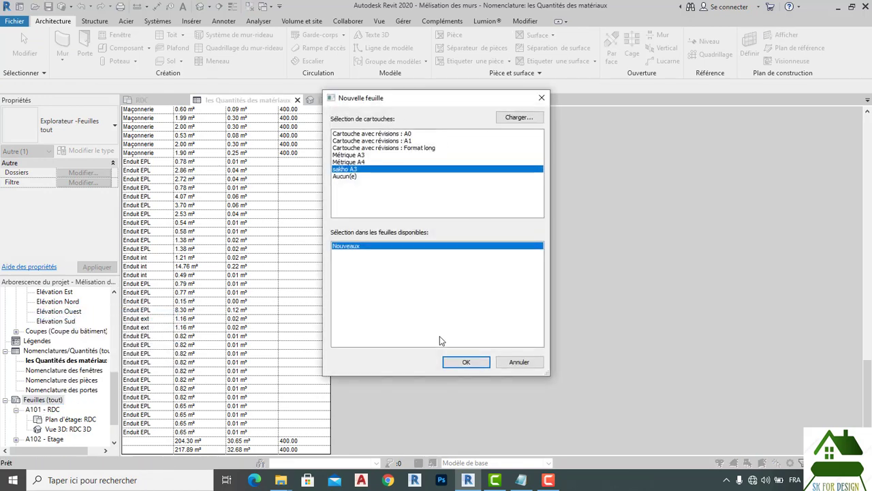
pyautogui.click(456, 363)
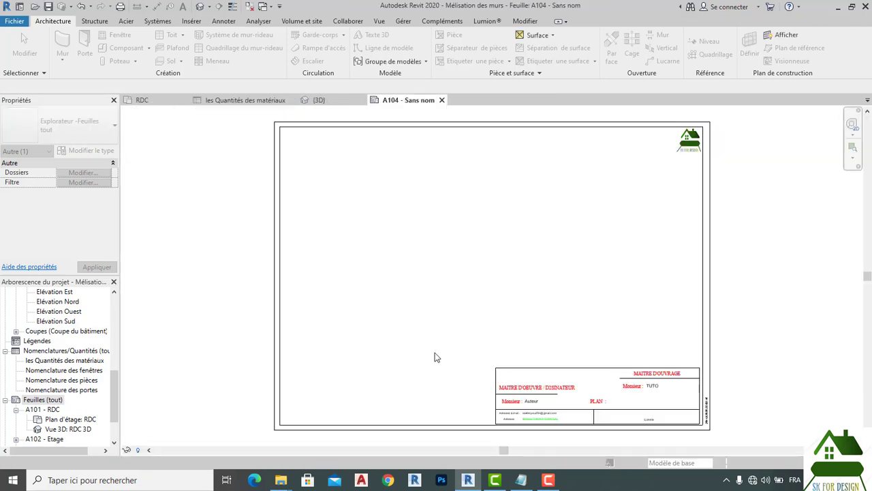
pyautogui.click(293, 100)
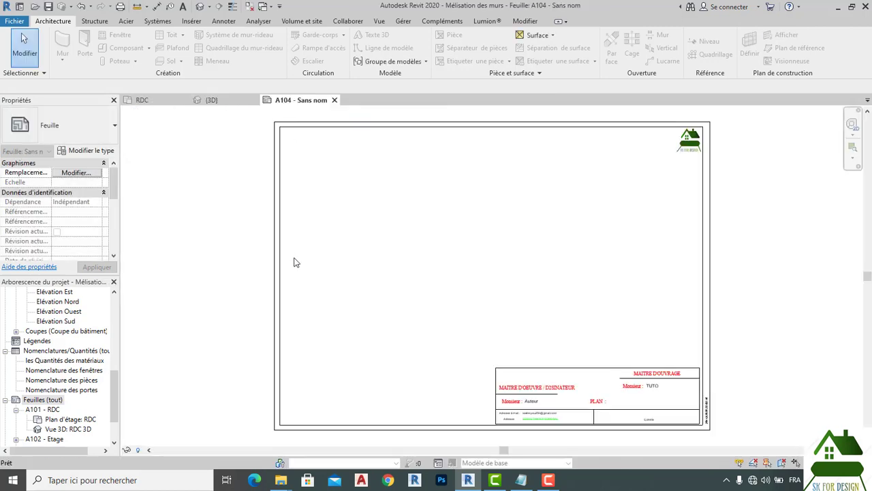
pyautogui.click(252, 100)
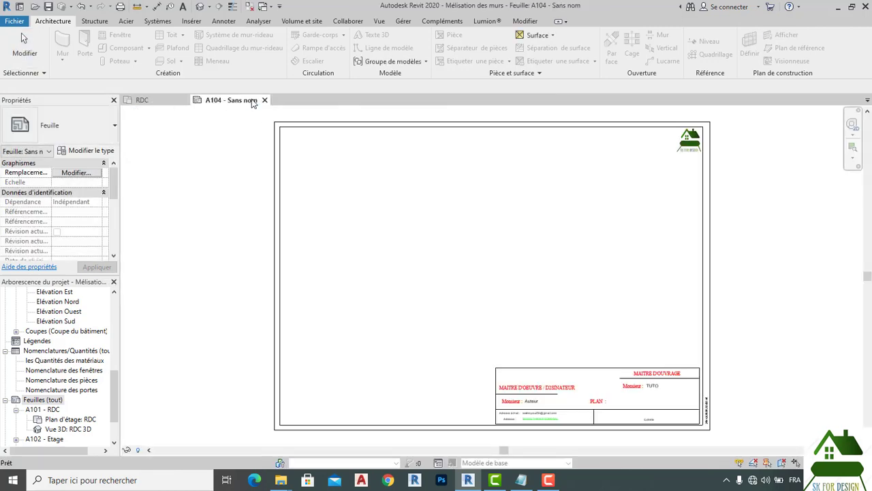
# Step: Place the "les Quantités des matériaux" schedule on sheet A104, over the right half of the title block
pyautogui.click(58, 361)
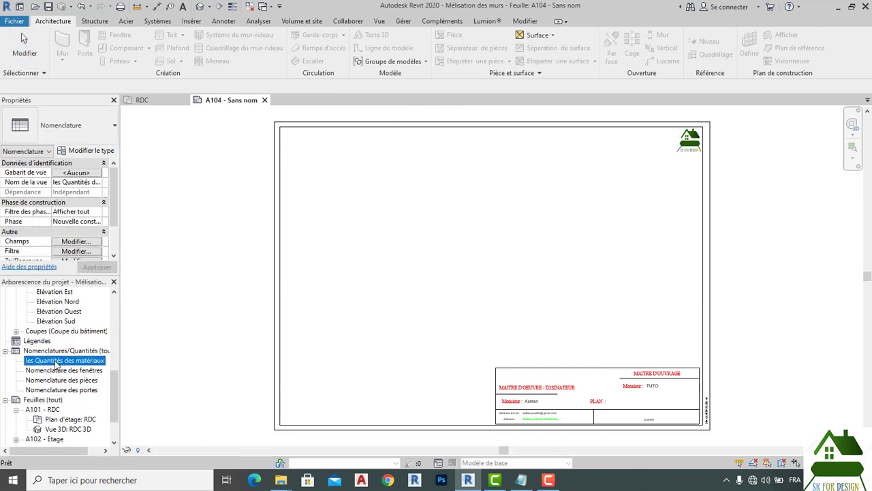
pyautogui.moveTo(58, 365); pyautogui.dragTo(399, 232)
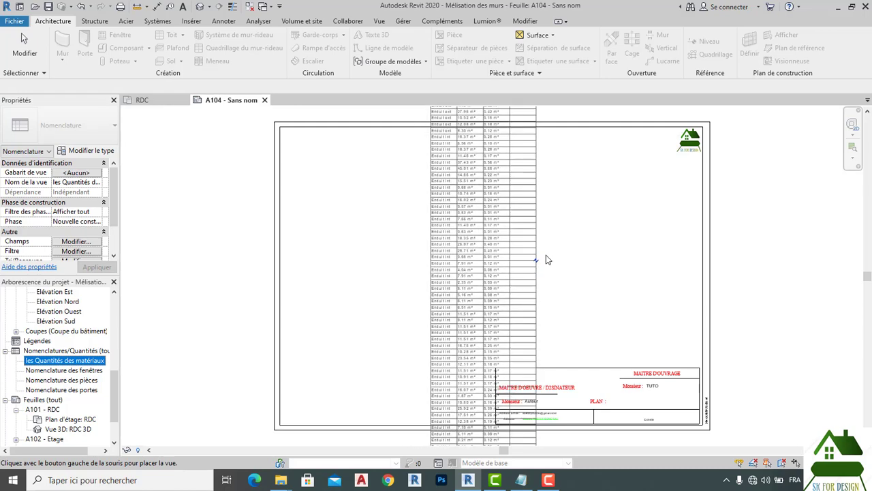
pyautogui.click(594, 271)
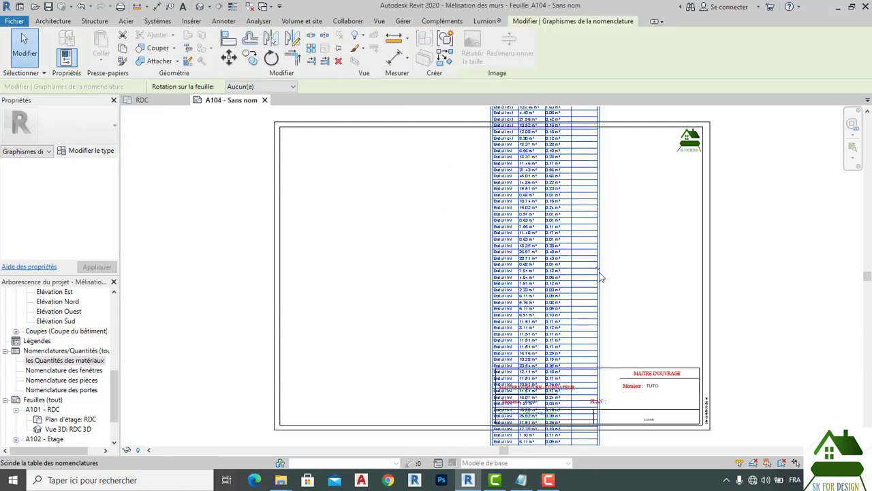
# Step: Split the placed schedule table into two side-by-side segments on the sheet
pyautogui.scroll(-4, 598, 270)
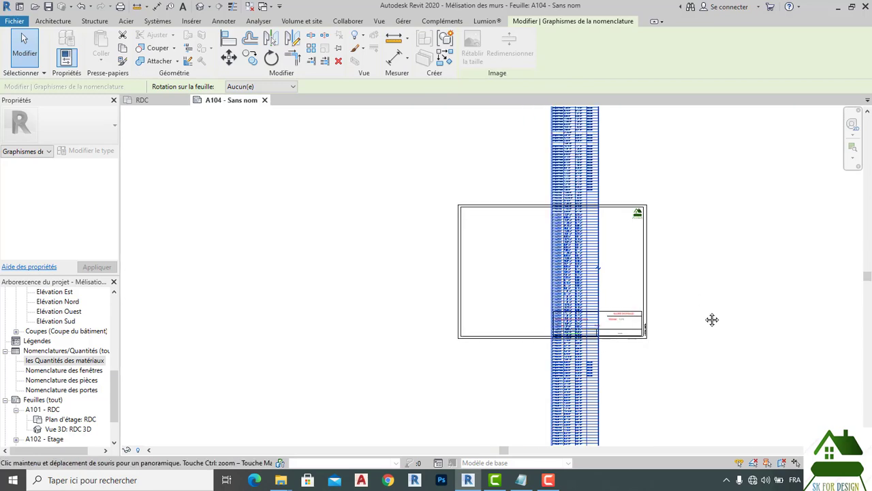
pyautogui.moveTo(713, 318); pyautogui.dragTo(621, 311, button='middle')
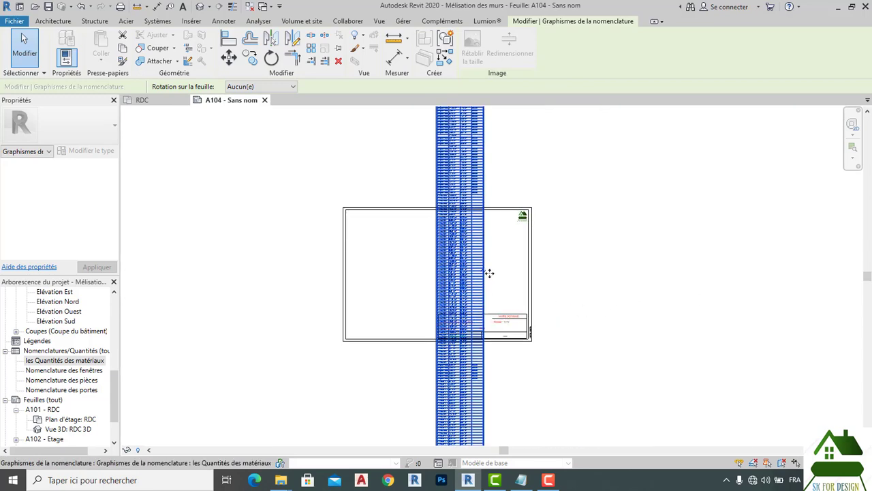
pyautogui.scroll(5, 485, 276)
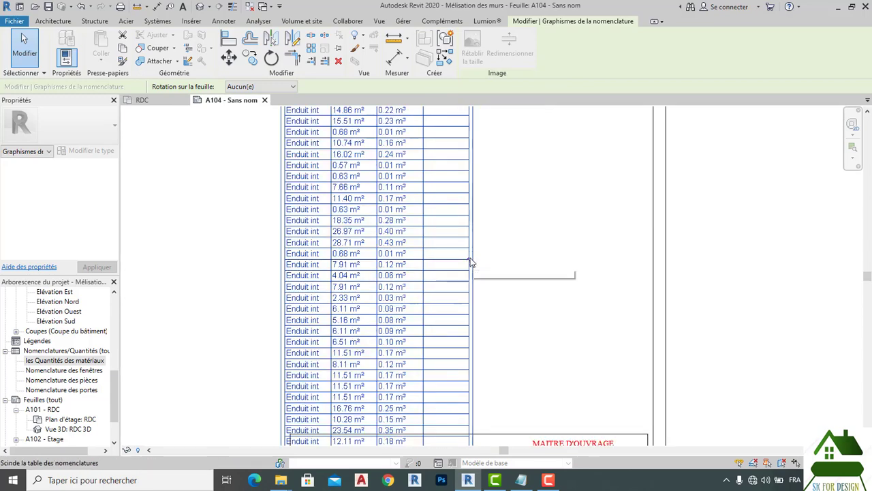
pyautogui.click(470, 261)
pyautogui.scroll(-1, 441, 303)
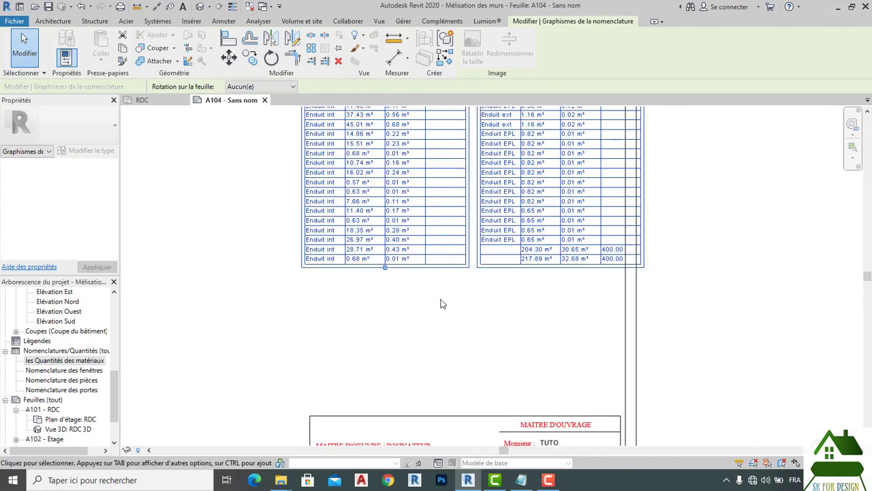
# Step: Split the second schedule segment at its mid-height, and split the first segment the same way
pyautogui.scroll(-4, 440, 303)
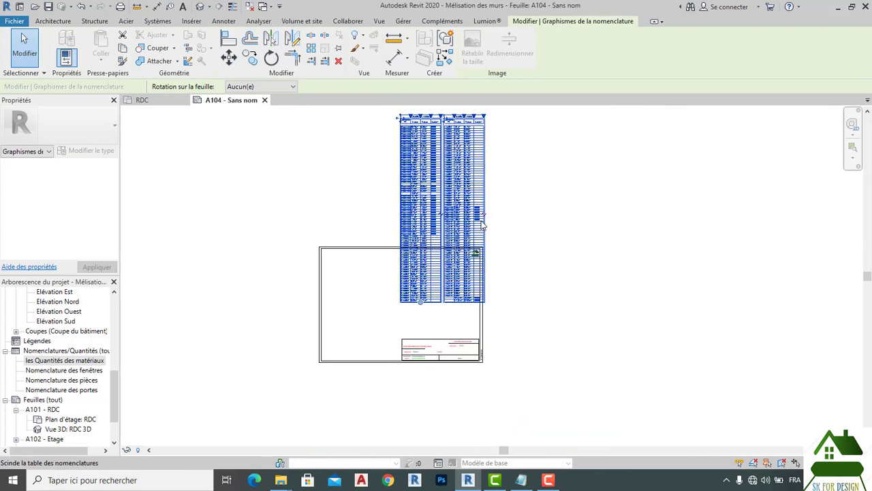
pyautogui.scroll(5, 484, 217)
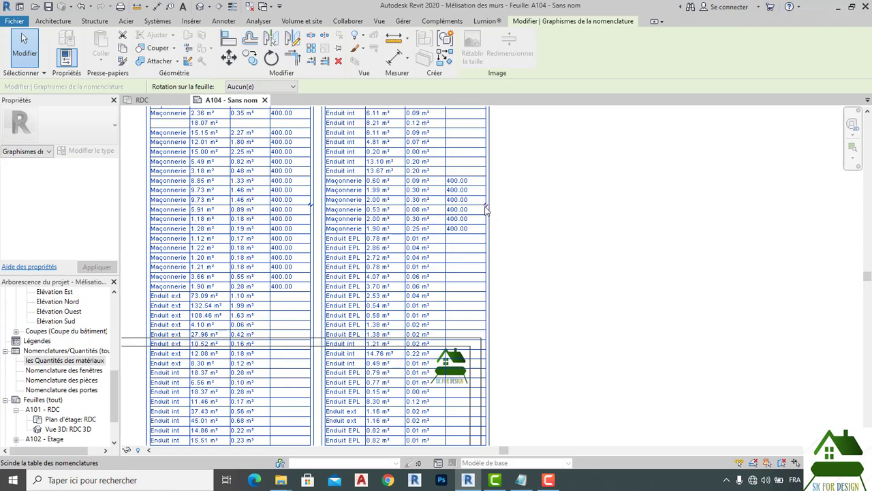
pyautogui.click(487, 208)
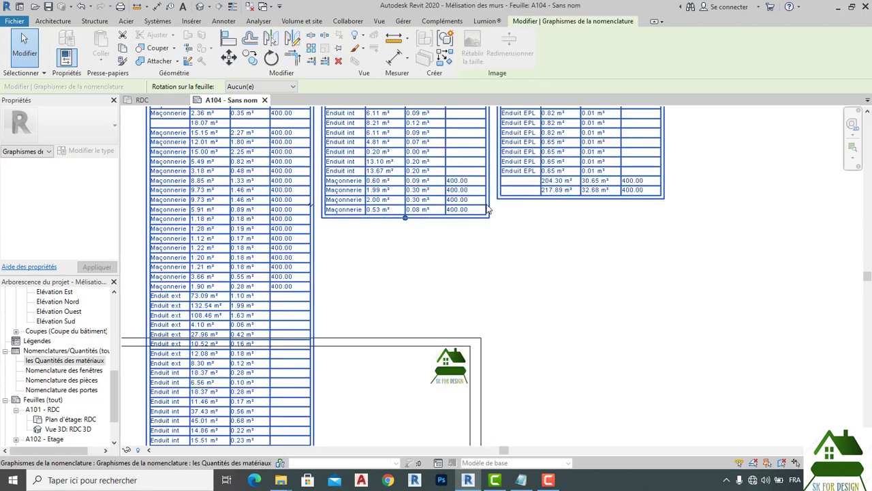
pyautogui.click(312, 206)
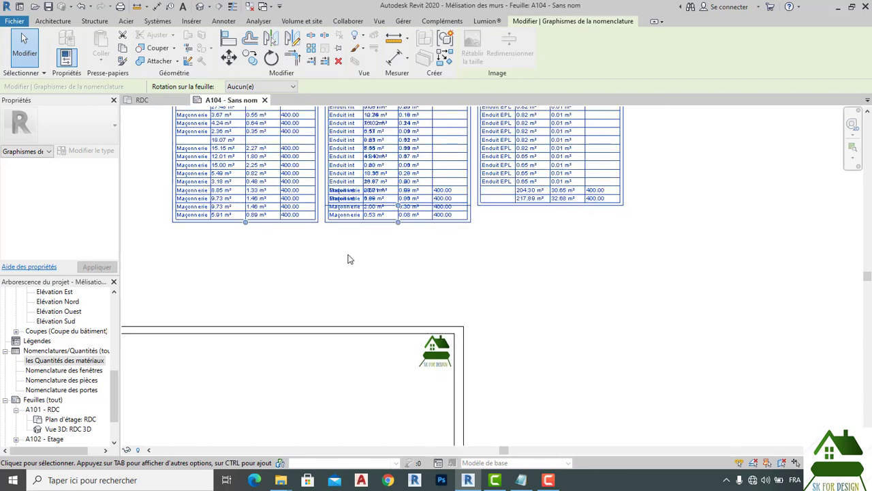
pyautogui.scroll(-4, 348, 259)
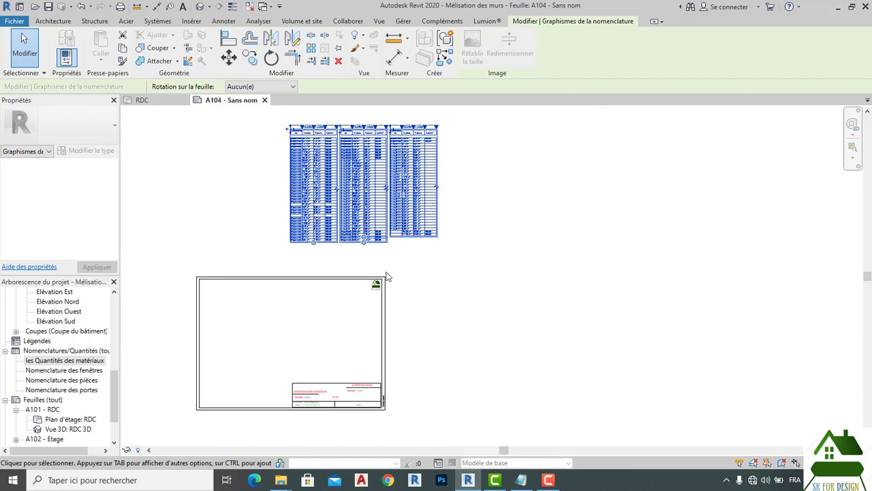
# Step: Move the split schedule from its upper-left corner to just inside the upper-left corner of the A3 frame
pyautogui.click(228, 58)
pyautogui.click(291, 129)
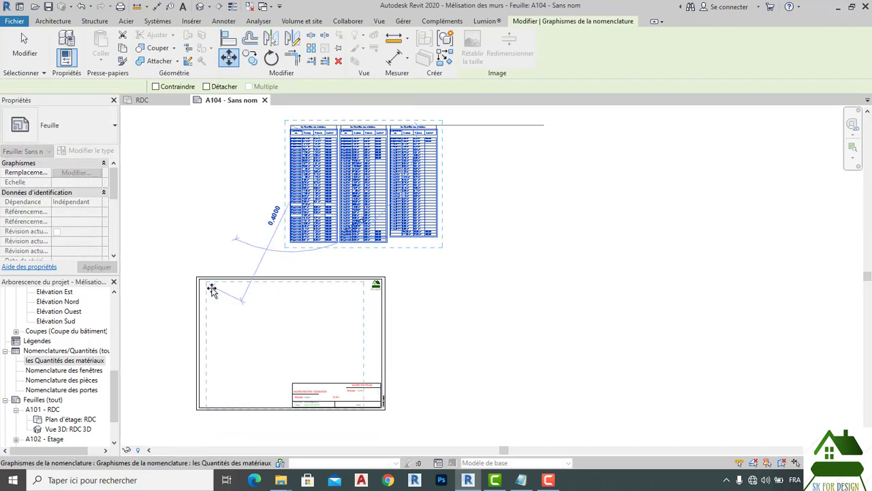
pyautogui.click(211, 290)
pyautogui.click(504, 310)
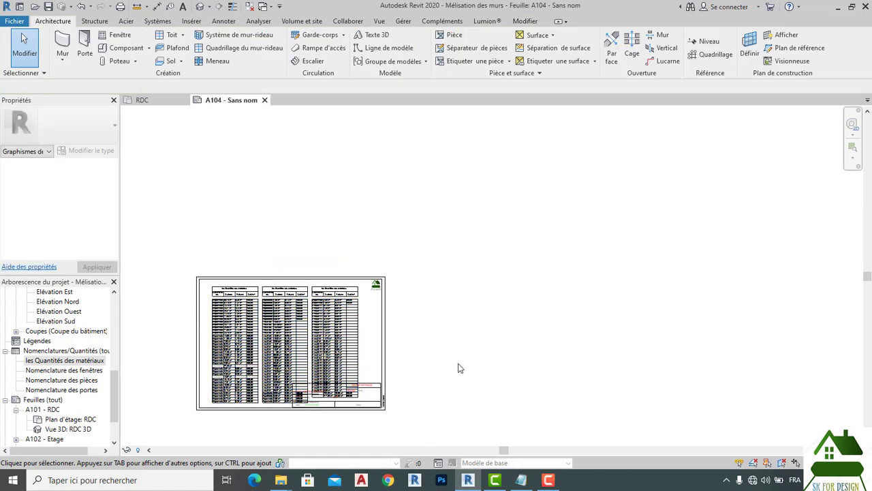
# Step: Examine the schedule segments on the sheet for overlaps between their rows and with the title block
pyautogui.moveTo(460, 366); pyautogui.dragTo(514, 280, button='middle')
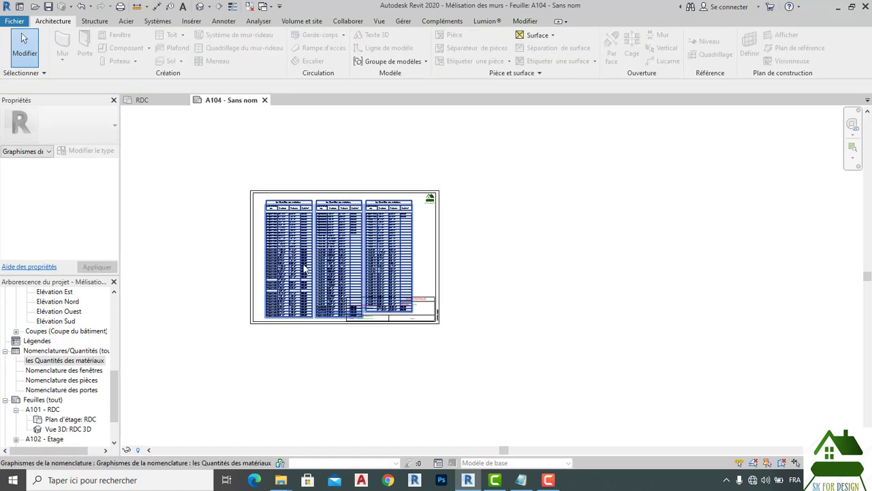
pyautogui.scroll(6, 330, 261)
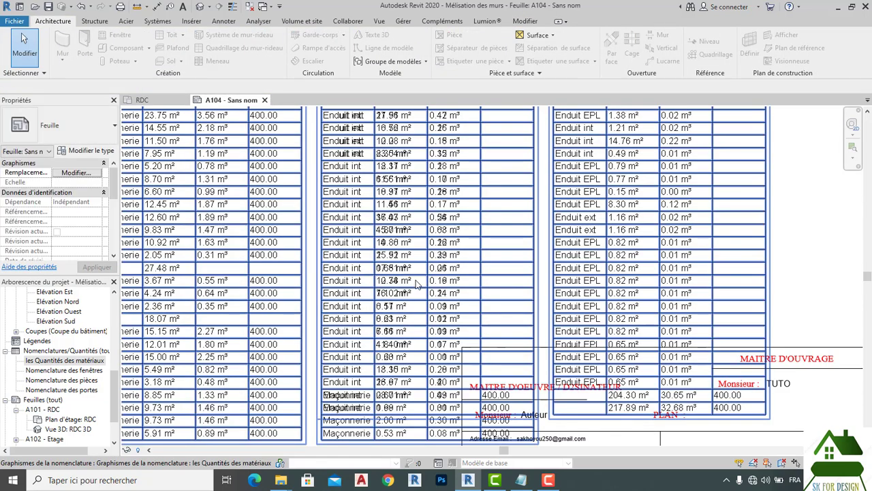
pyautogui.scroll(-5, 418, 285)
pyautogui.scroll(6, 386, 215)
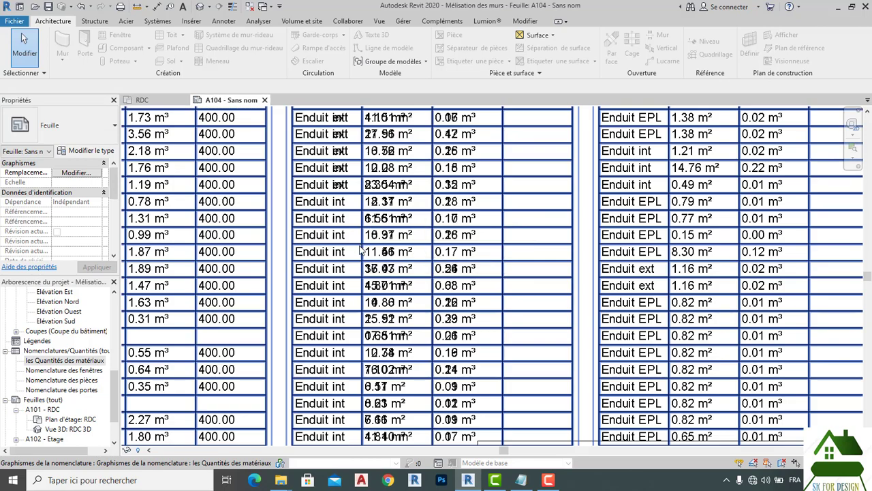
pyautogui.scroll(-4, 359, 252)
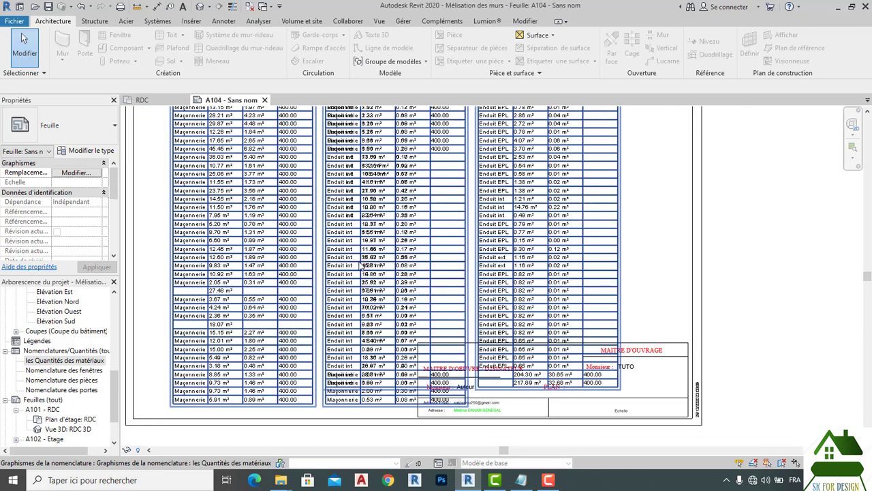
pyautogui.scroll(2, 462, 394)
pyautogui.scroll(-1, 533, 424)
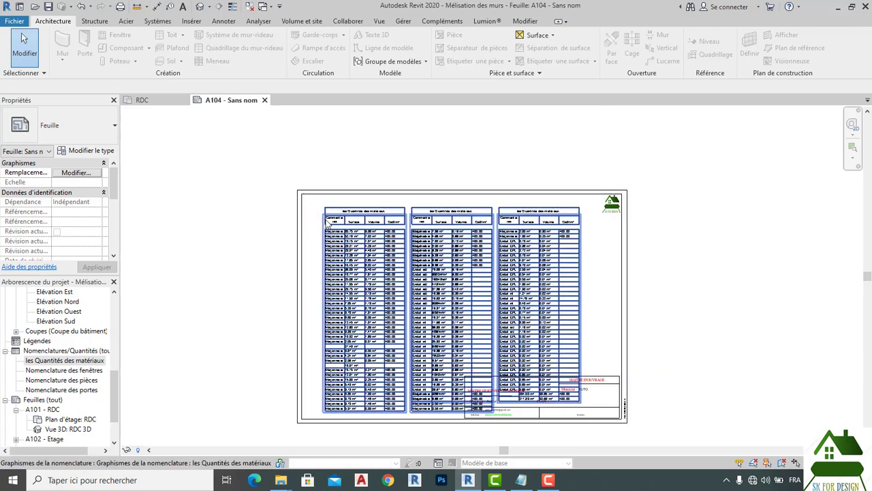
# Step: Open the placed schedule for editing, narrow its Surface, Volume and Coût/m² columns, and return to sheet A104
pyautogui.click(328, 223)
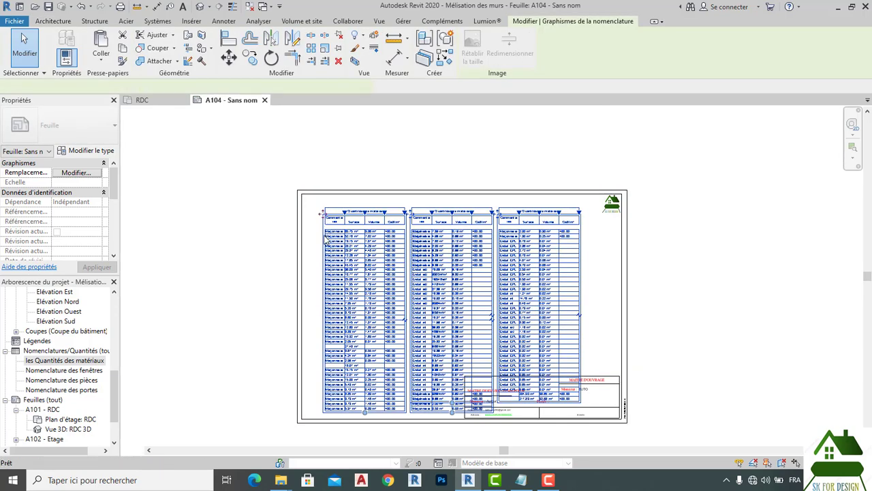
pyautogui.doubleClick(329, 241)
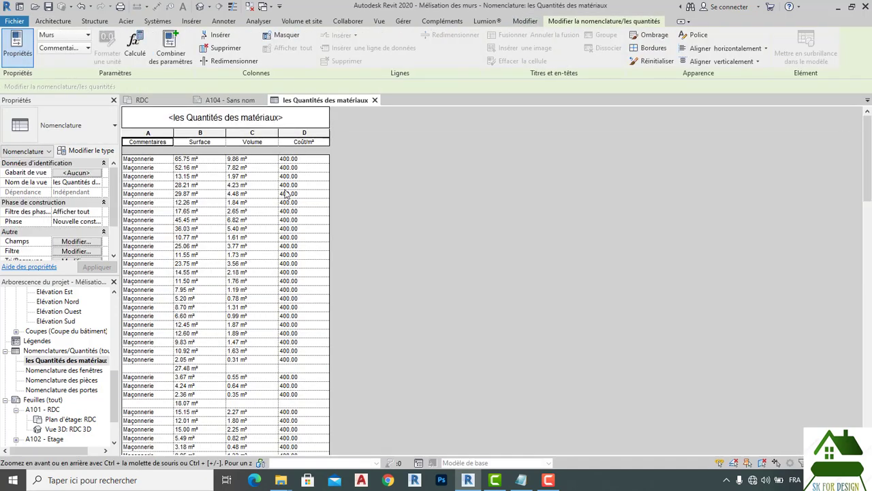
pyautogui.moveTo(226, 137); pyautogui.dragTo(207, 139)
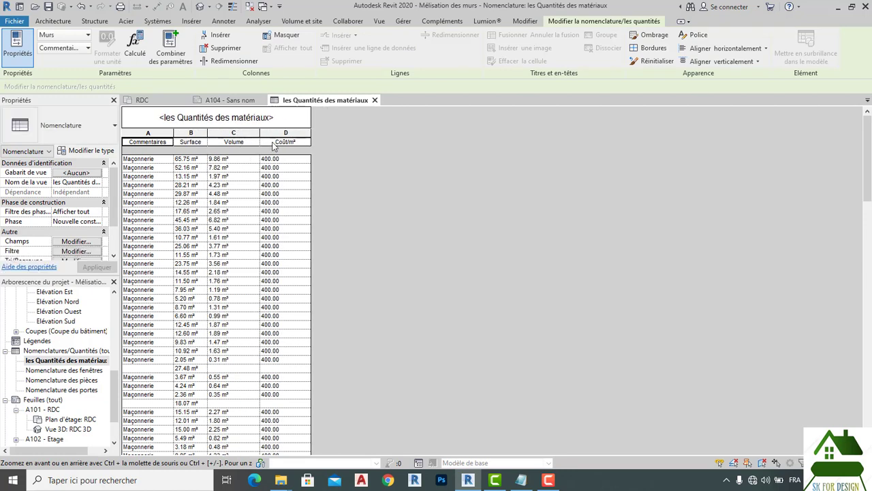
pyautogui.moveTo(259, 132)
pyautogui.mouseDown()
pyautogui.moveTo(242, 133)
pyautogui.moveTo(274, 133)
pyautogui.mouseUp()
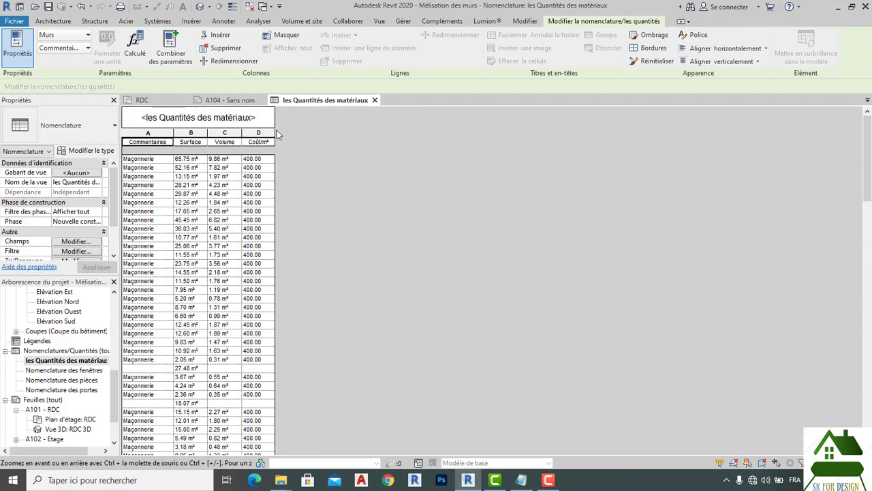
pyautogui.click(223, 100)
# Step: Examine how the narrowed schedule's segments fit the sheet, following the third segment through its rows below the title block
pyautogui.scroll(-1, 537, 310)
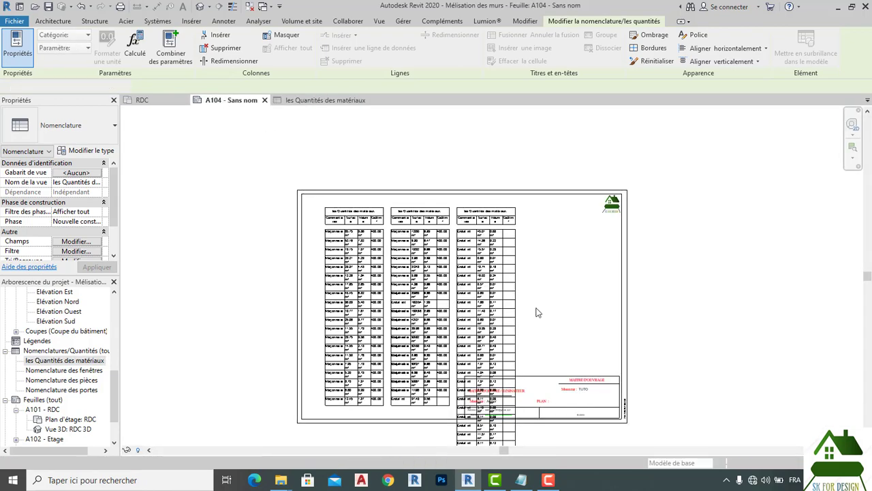
pyautogui.moveTo(537, 310); pyautogui.dragTo(552, 333, button='middle')
pyautogui.moveTo(488, 363); pyautogui.dragTo(475, 334, button='middle')
pyautogui.click(477, 348)
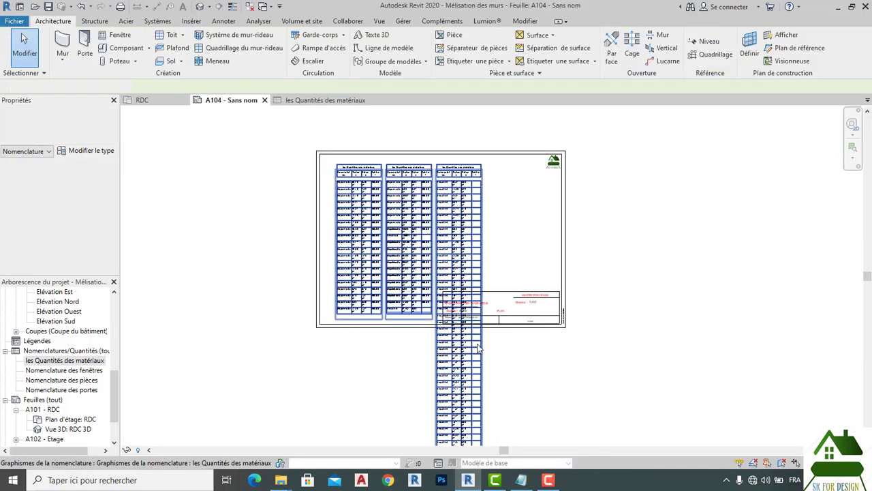
pyautogui.scroll(3, 480, 341)
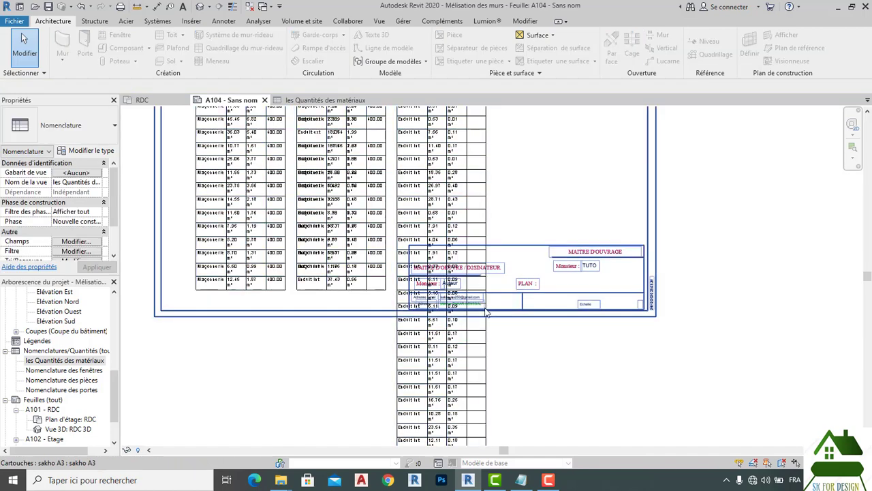
pyautogui.click(516, 369)
pyautogui.scroll(-3, 516, 369)
pyautogui.moveTo(523, 373); pyautogui.dragTo(506, 317, button='middle')
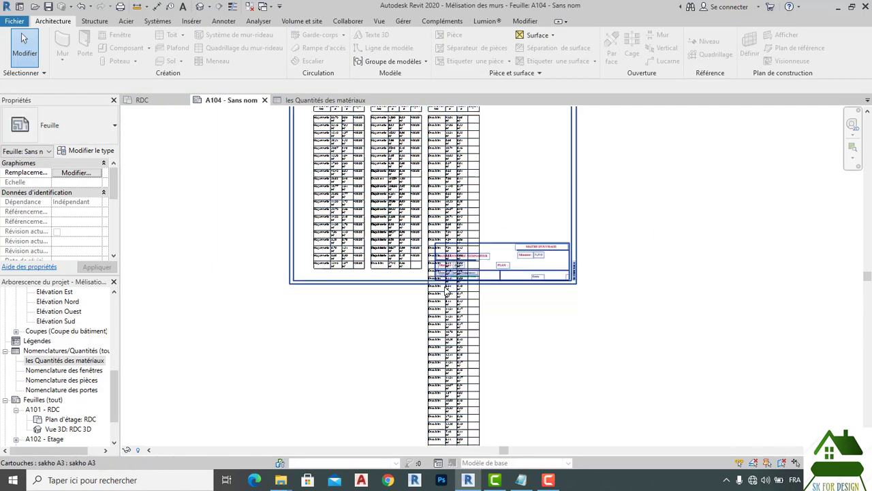
pyautogui.click(480, 289)
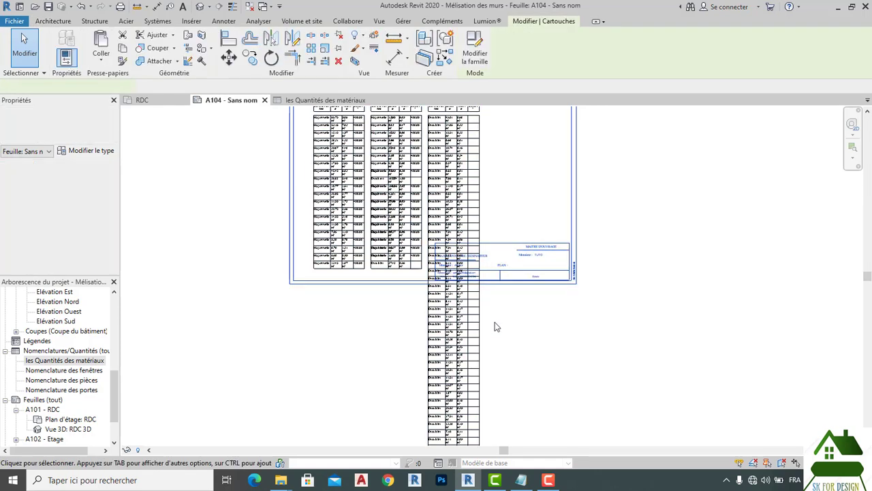
pyautogui.scroll(-2, 495, 328)
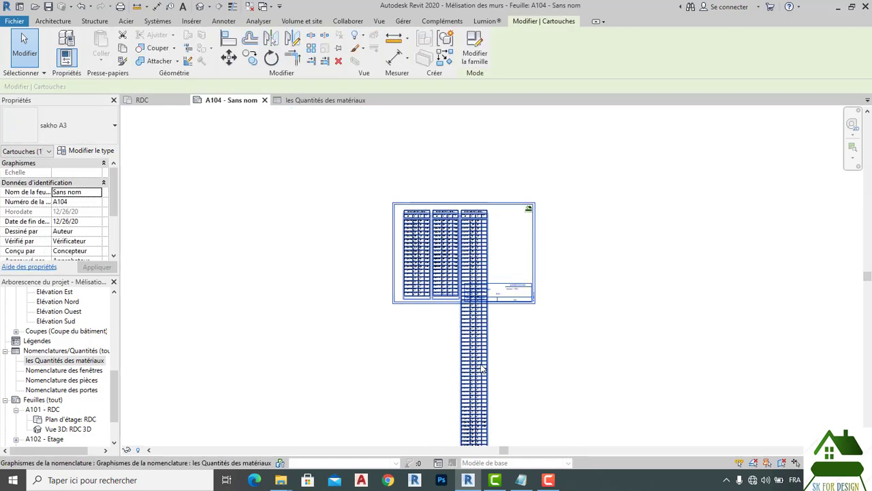
pyautogui.scroll(1, 496, 355)
pyautogui.scroll(2, 471, 361)
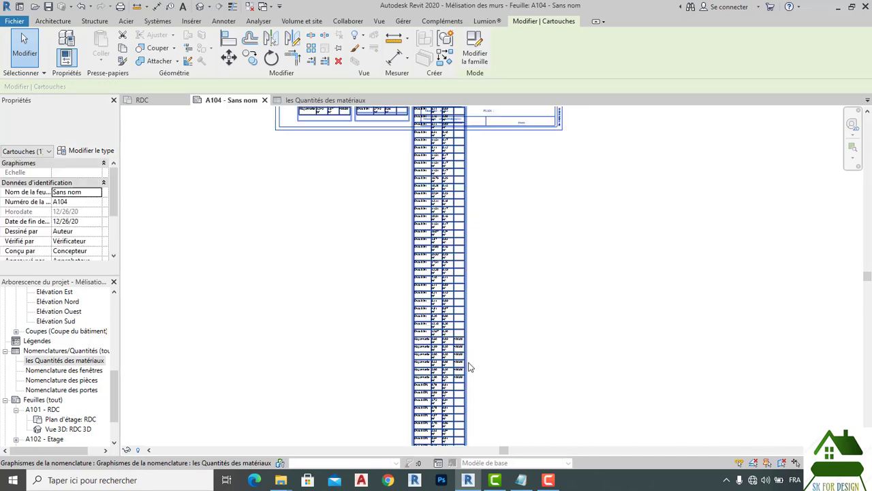
pyautogui.scroll(3, 483, 286)
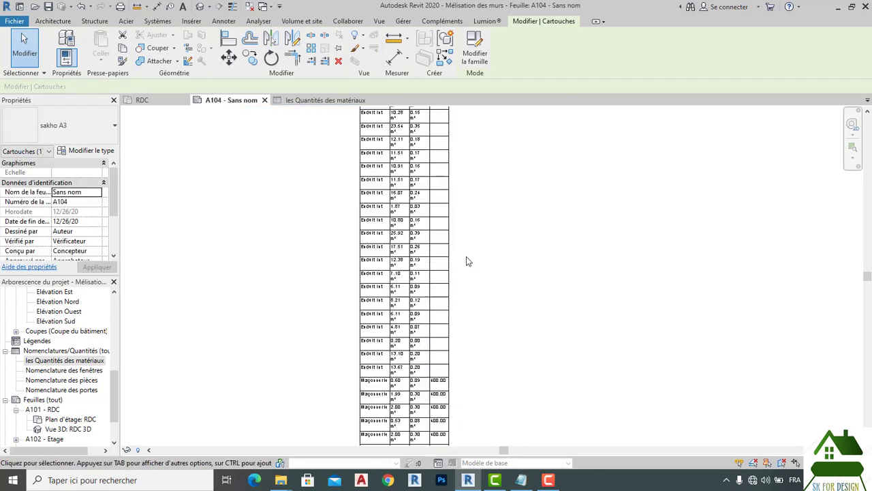
pyautogui.scroll(-5, 469, 245)
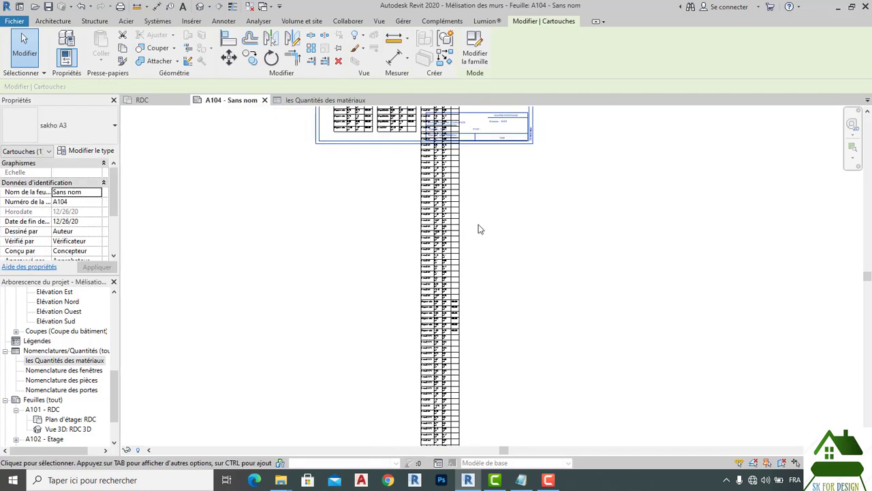
pyautogui.moveTo(482, 274); pyautogui.dragTo(471, 333, button='middle')
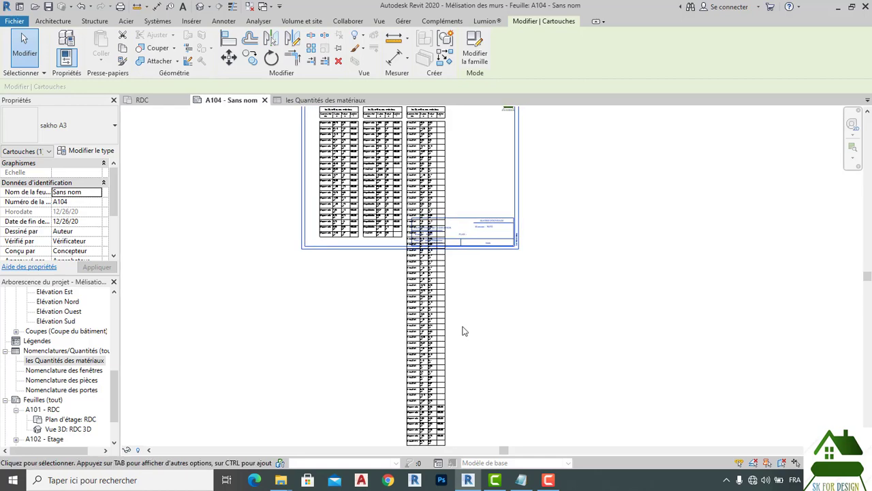
pyautogui.click(442, 331)
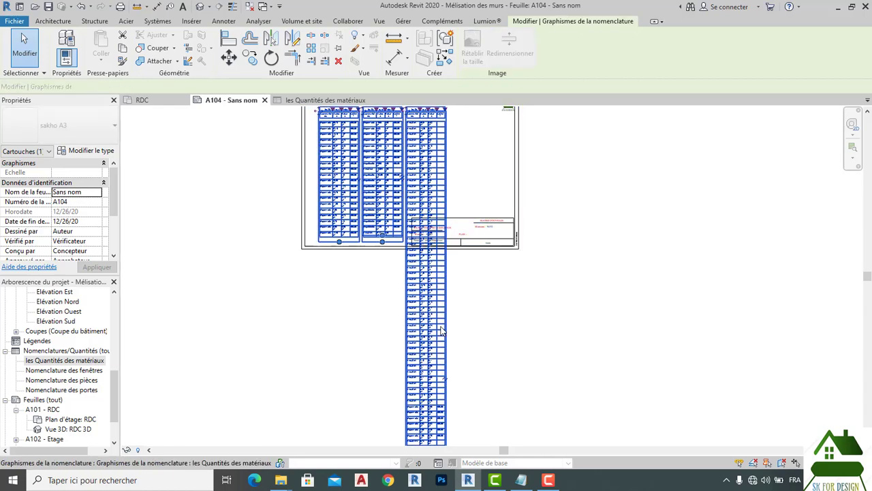
pyautogui.click(362, 356)
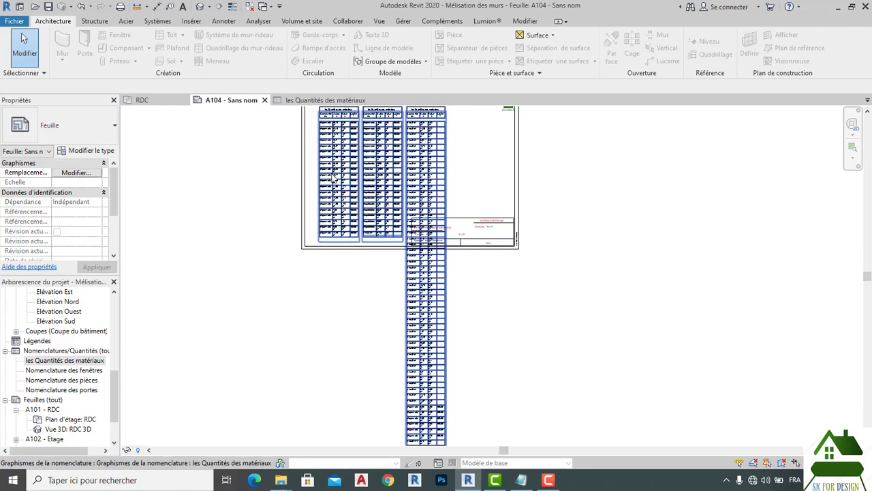
# Step: Try to move the split schedule down and to the right, across the right edge of the A3 frame
pyautogui.click(319, 242)
pyautogui.click(234, 57)
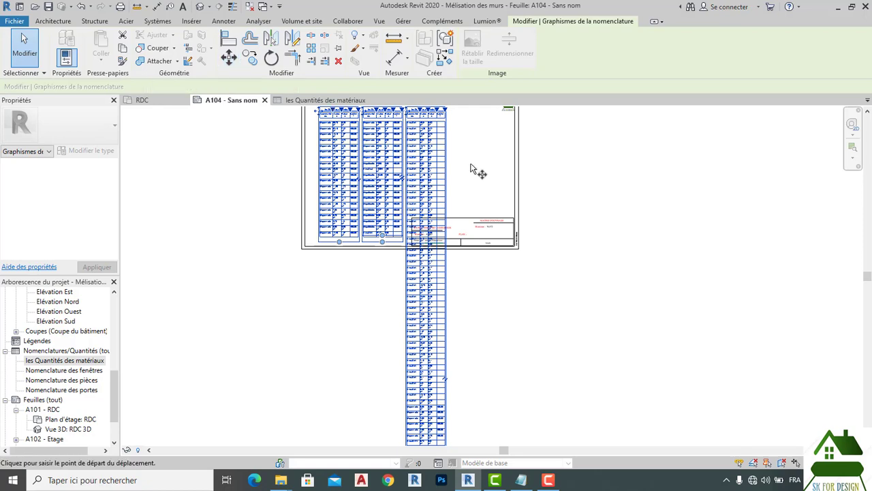
pyautogui.click(429, 211)
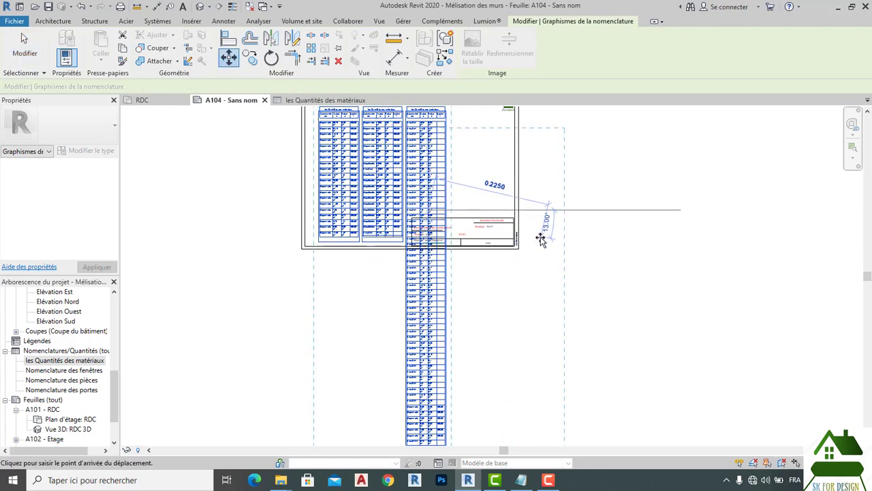
pyautogui.click(545, 236)
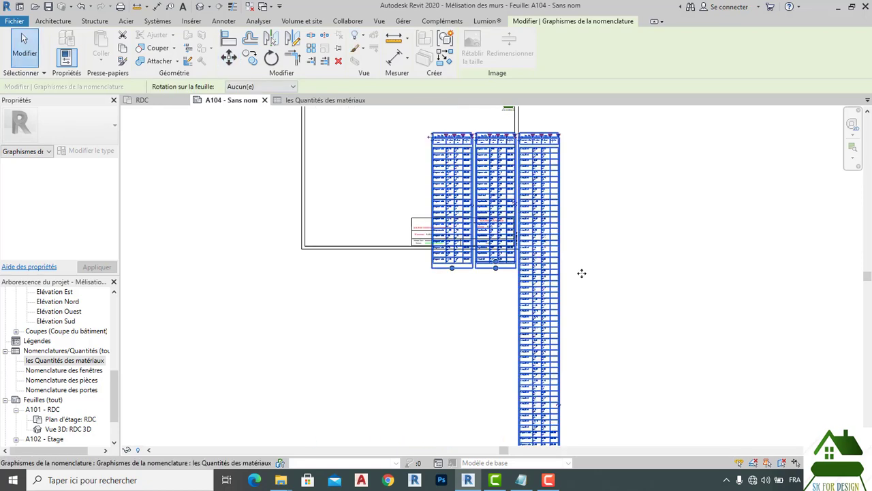
# Step: Try to split the long third segment twice, giving five schedule segments, and shorten the third segment slightly from its lower end
pyautogui.click(560, 407)
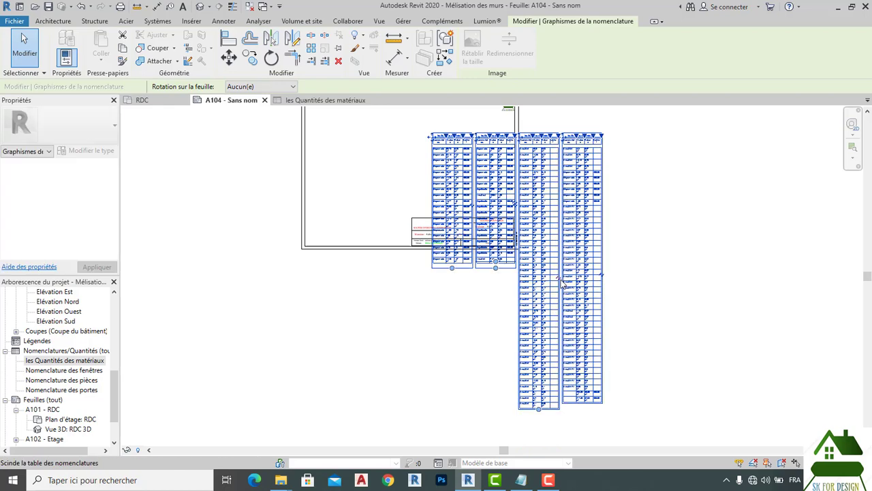
pyautogui.click(559, 281)
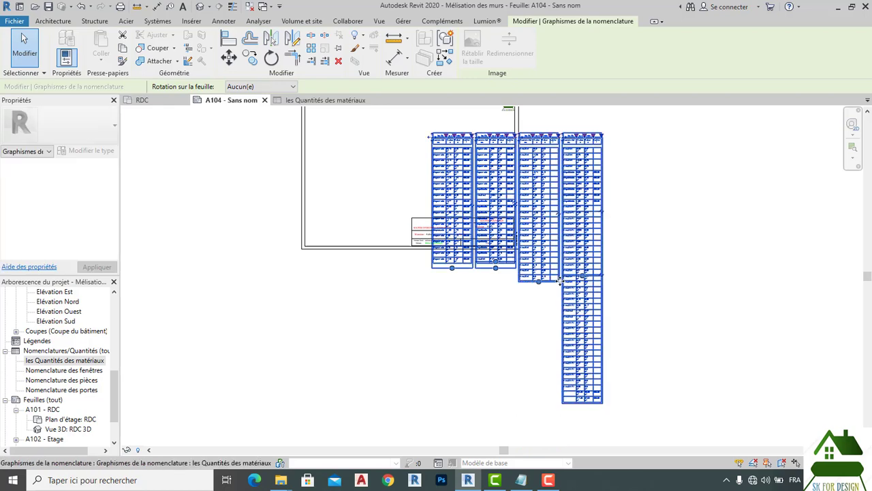
pyautogui.click(603, 279)
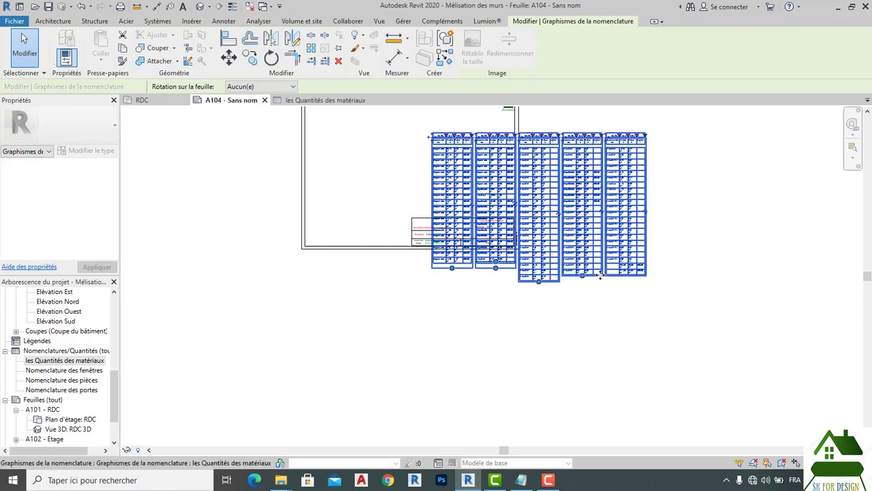
pyautogui.click(627, 310)
pyautogui.click(559, 282)
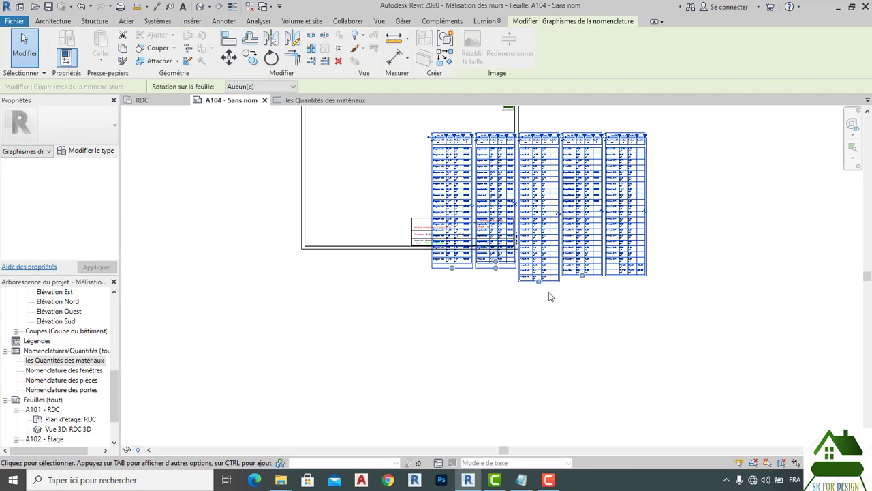
pyautogui.moveTo(539, 286); pyautogui.dragTo(538, 275)
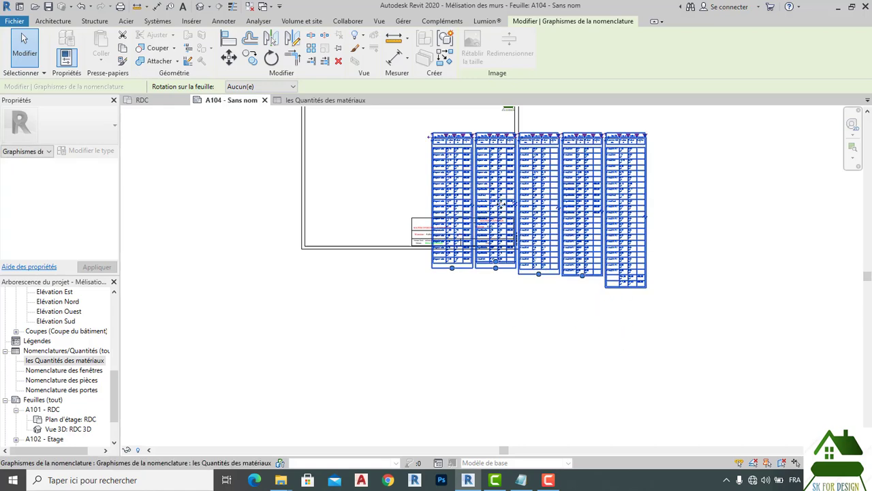
pyautogui.scroll(1, 501, 204)
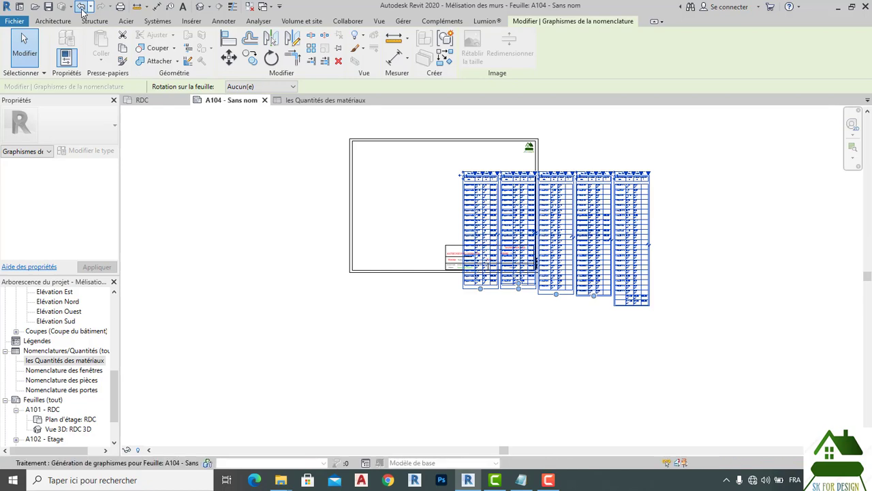
# Step: Undo the third segment's shortening, its splits, the schedule move and the column narrowing, back to three segments within the A3 frame
pyautogui.click(81, 9)
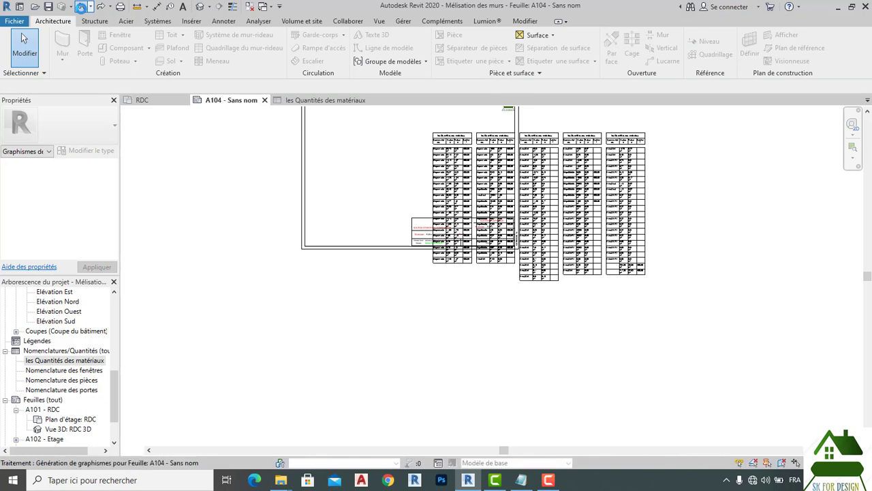
pyautogui.click(81, 8)
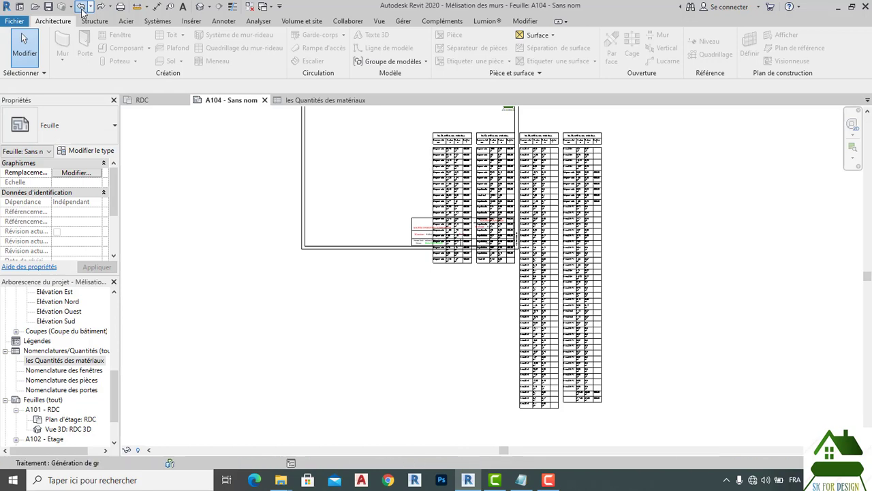
pyautogui.click(81, 8)
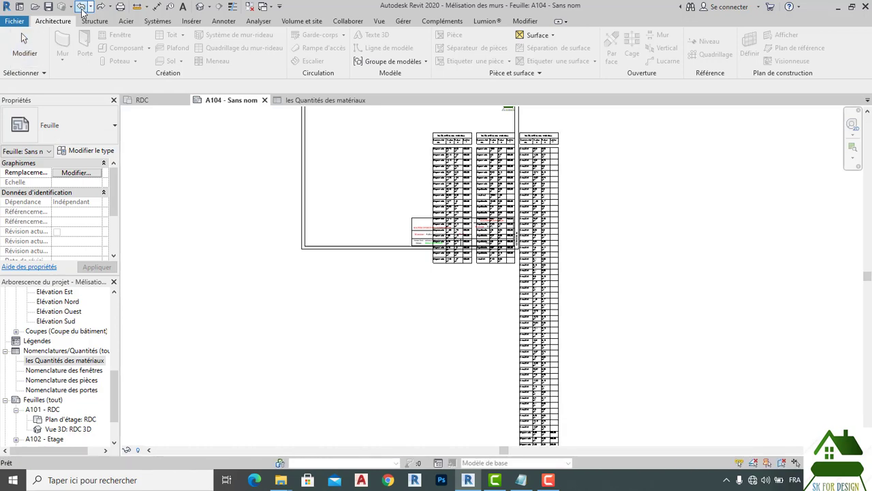
pyautogui.click(81, 8)
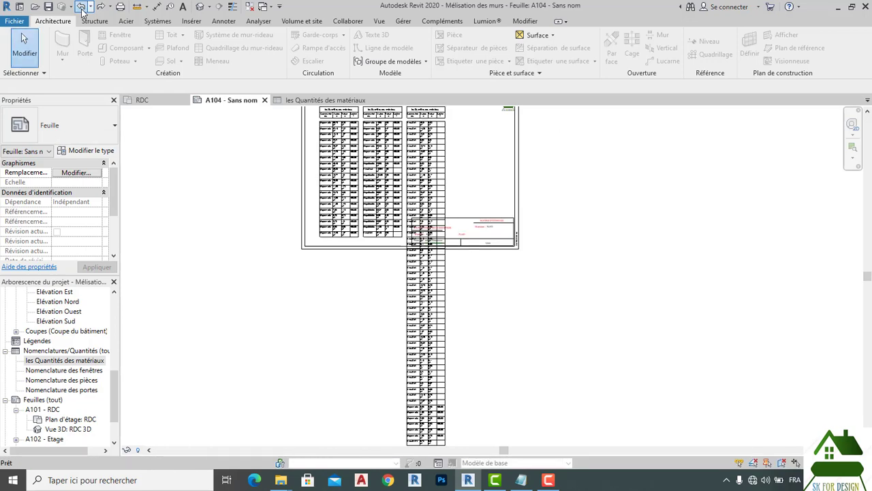
pyautogui.click(81, 7)
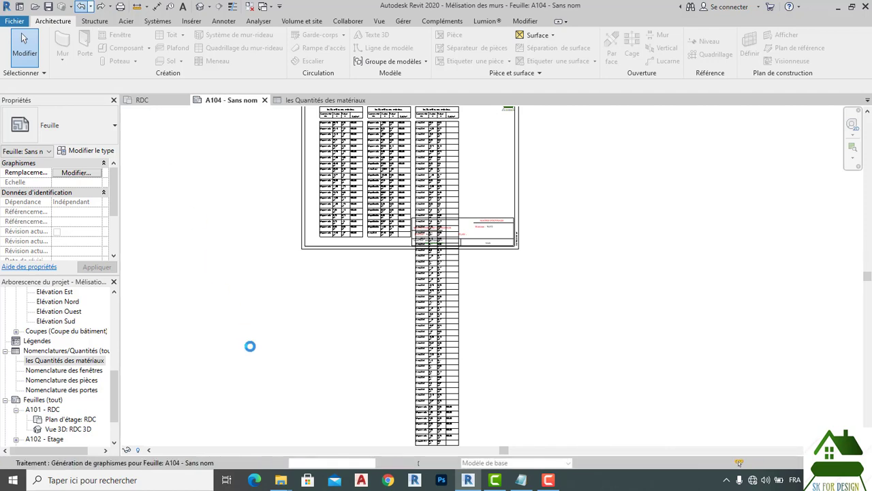
pyautogui.click(81, 7)
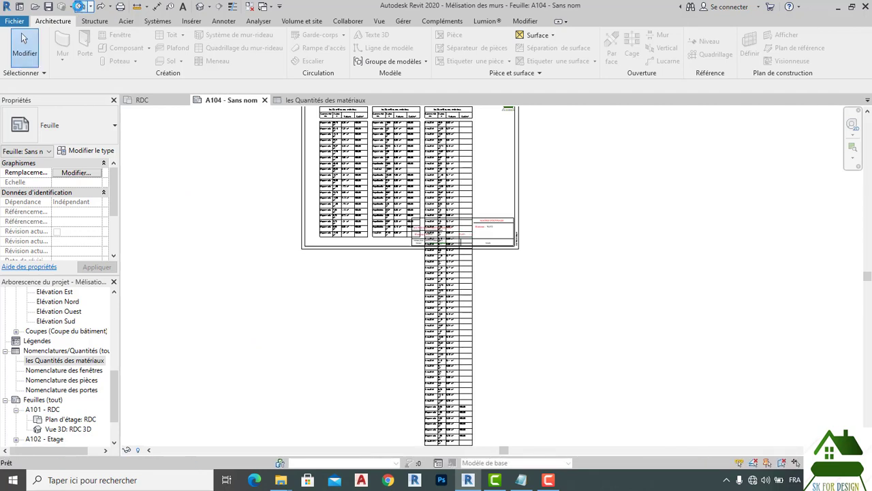
pyautogui.click(79, 8)
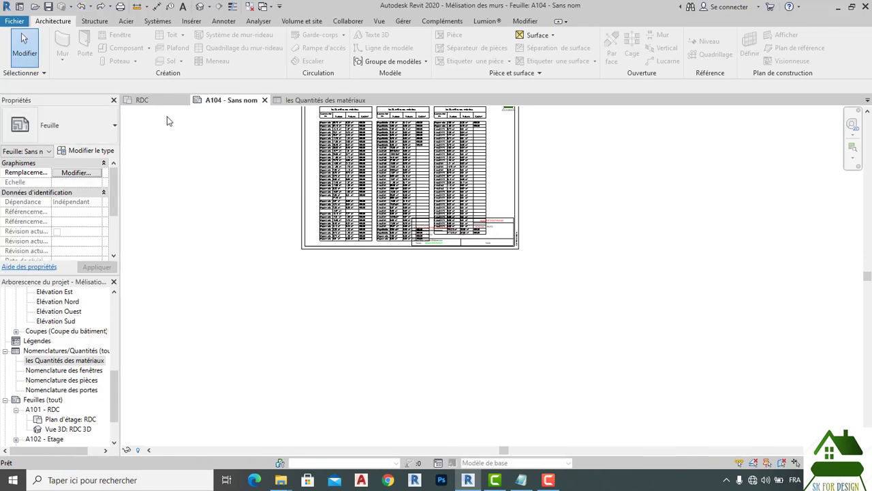
# Step: Check how the three schedule segments fit sheet A104, and view the print settings without printing
pyautogui.scroll(-1, 607, 232)
pyautogui.moveTo(625, 271); pyautogui.dragTo(621, 280, button='middle')
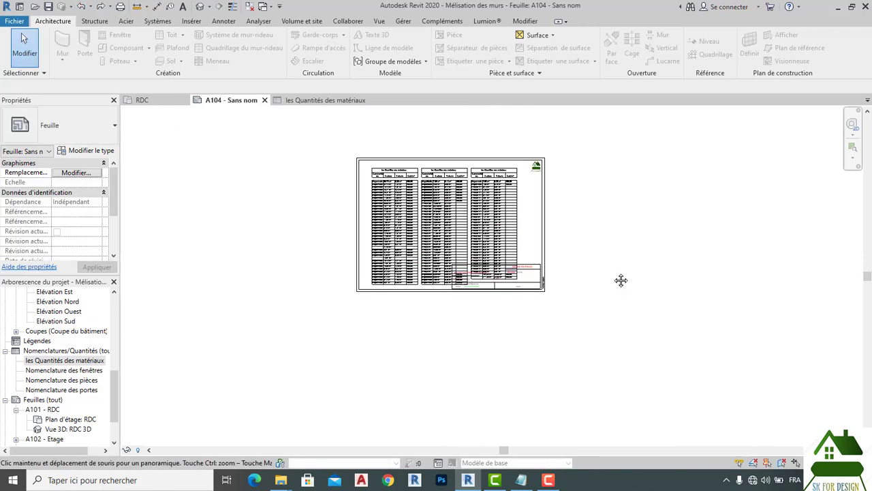
pyautogui.scroll(2, 553, 332)
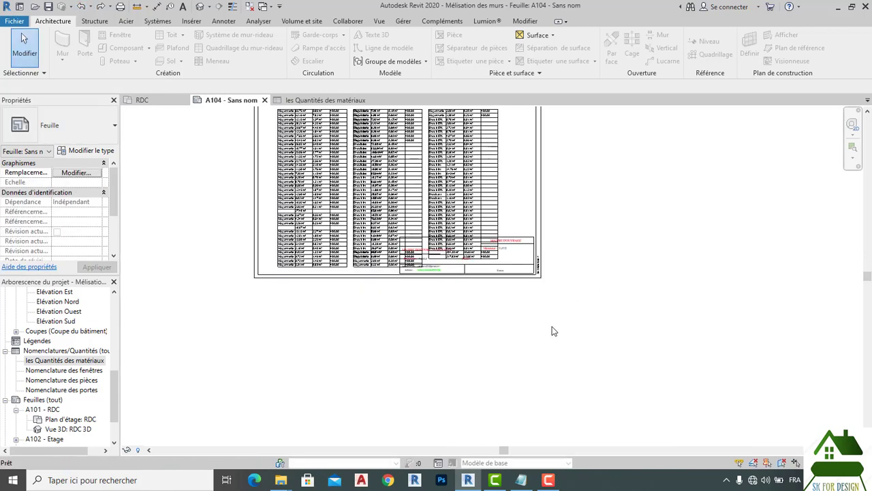
pyautogui.hotkey('ctrl', 'p')
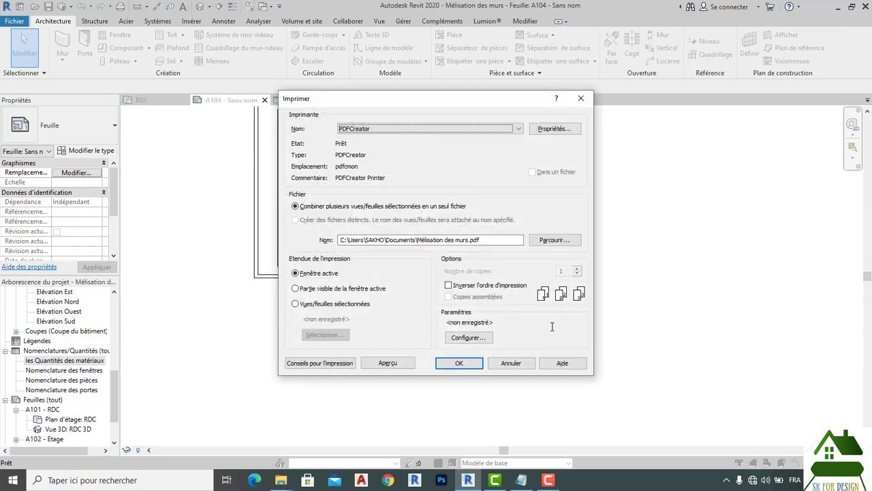
pyautogui.click(582, 100)
pyautogui.scroll(-2, 611, 202)
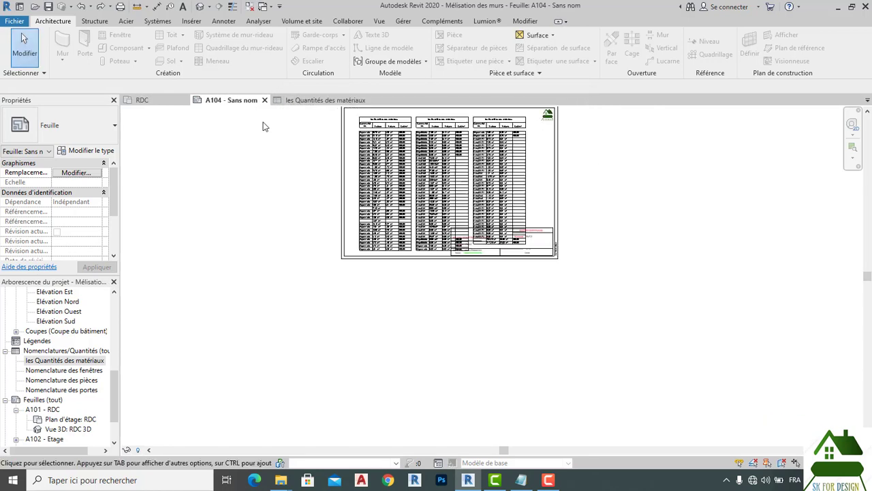
# Step: Highlight the walls of the first Maçonnerie rows of les Quantités des matériaux in the RDC plan, and return to sheet A104
pyautogui.click(303, 102)
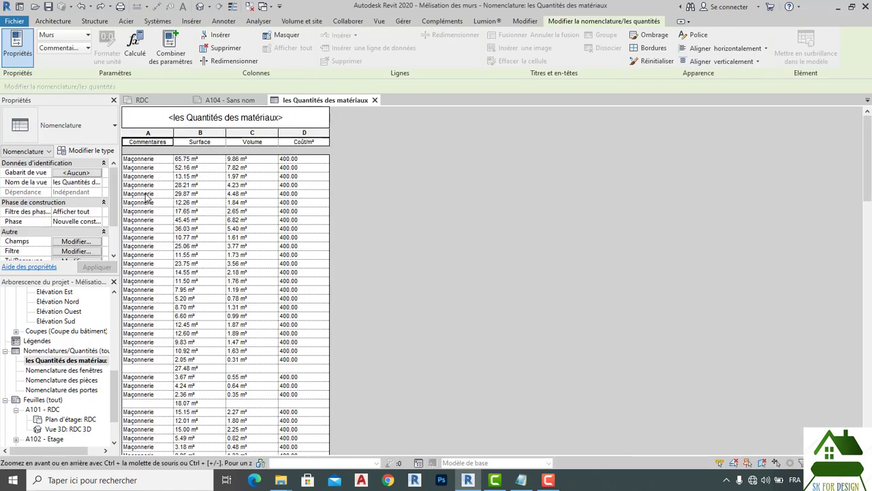
pyautogui.moveTo(134, 161); pyautogui.dragTo(136, 336)
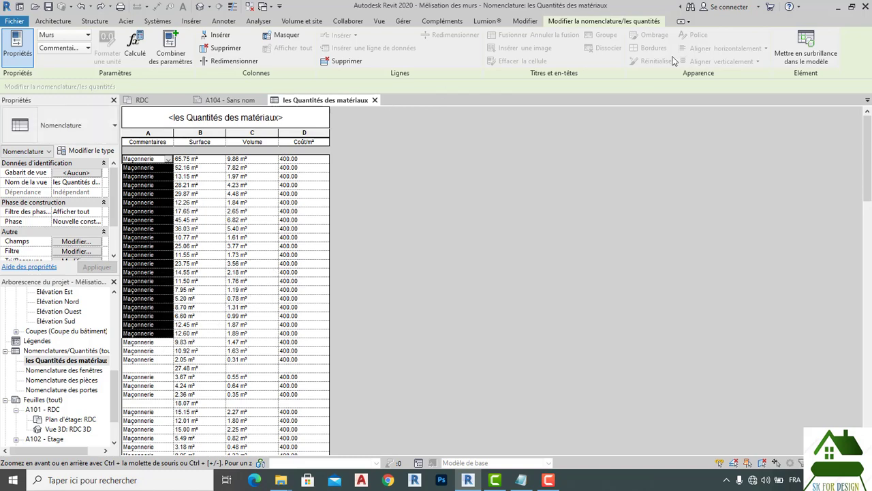
pyautogui.click(802, 62)
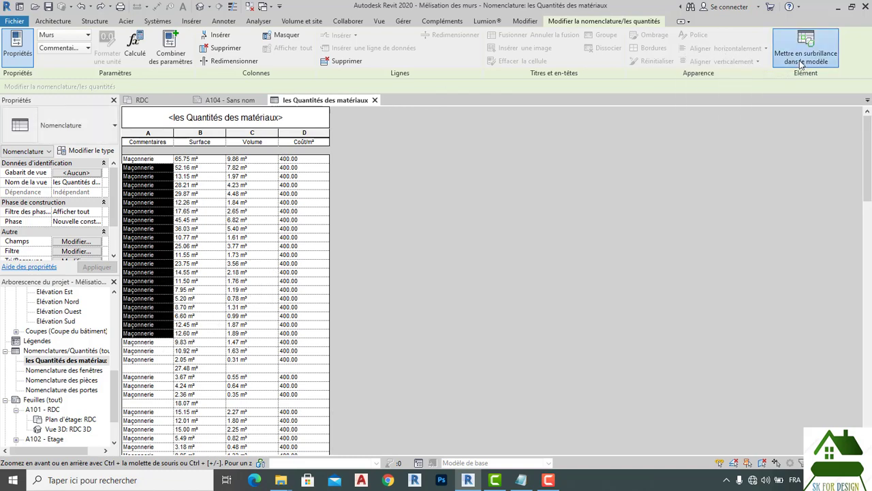
pyautogui.click(801, 62)
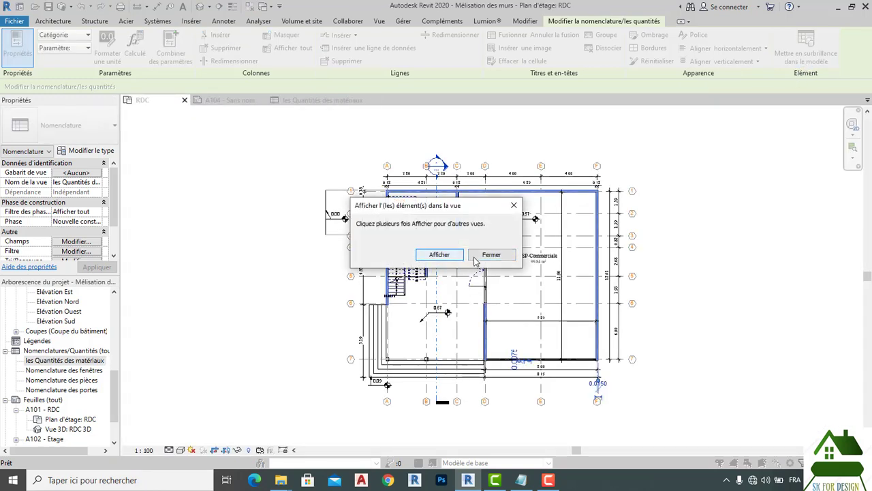
pyautogui.click(476, 261)
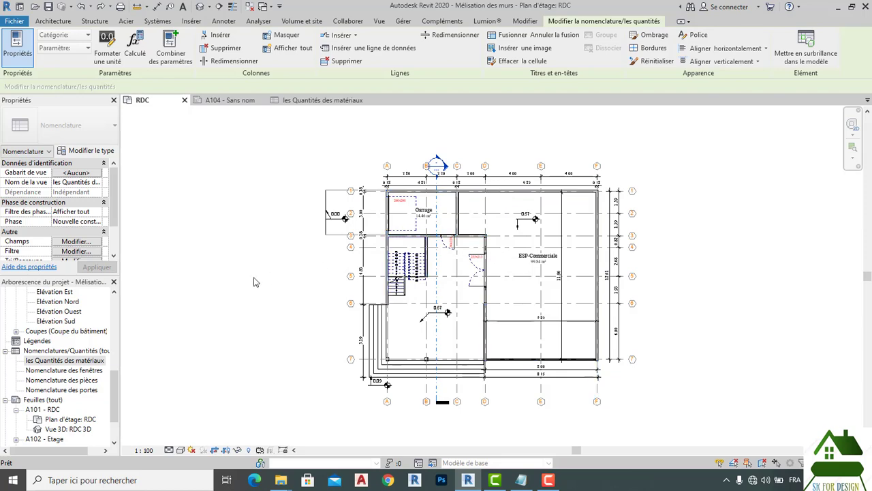
pyautogui.click(232, 103)
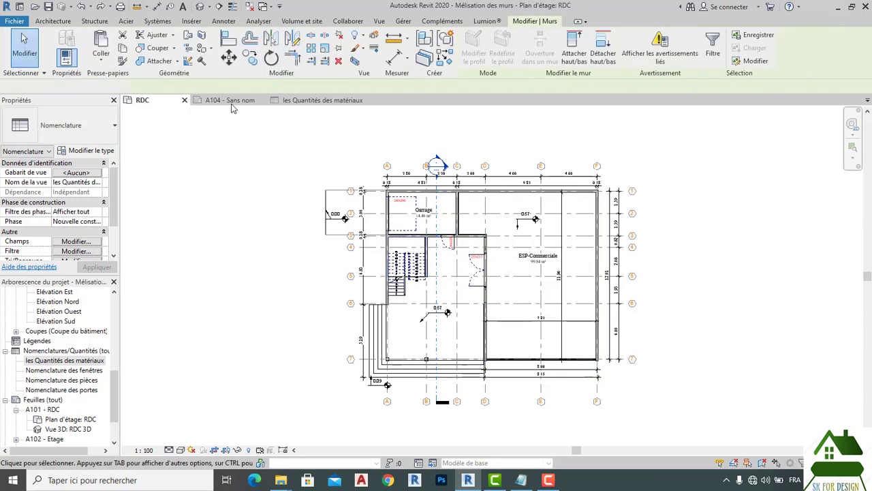
pyautogui.scroll(2, 364, 141)
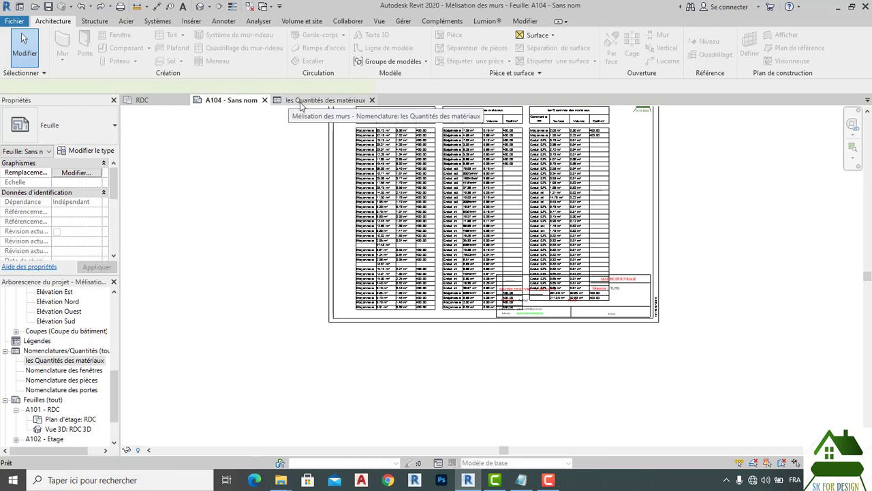
# Step: Inspect the font options for the Commentaires header in the les Quantités des matériaux schedule, and leave them without changes
pyautogui.click(304, 102)
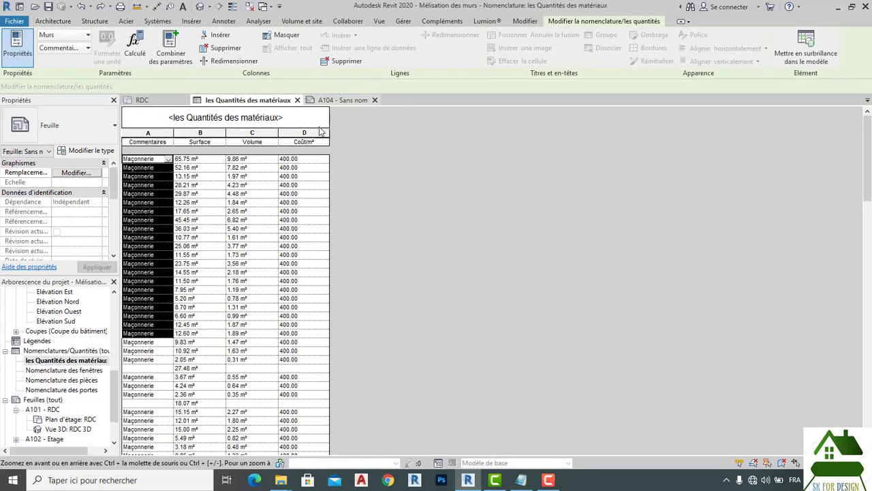
pyautogui.click(154, 143)
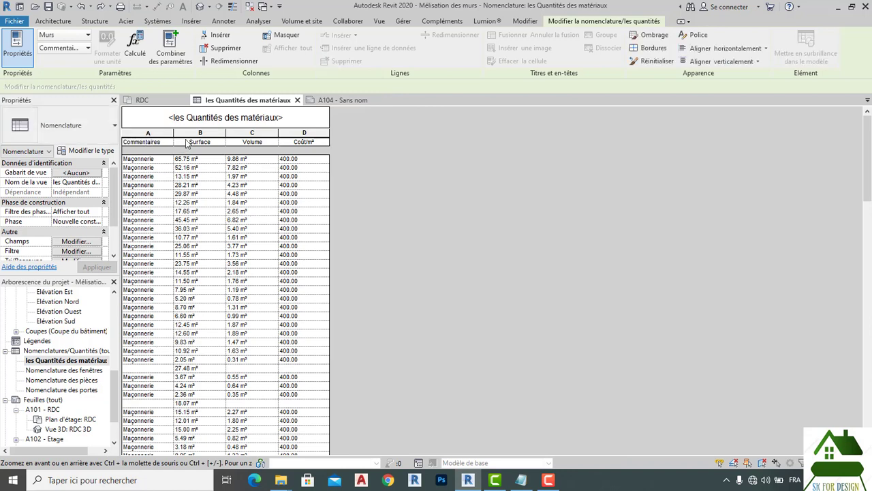
pyautogui.moveTo(172, 143); pyautogui.dragTo(123, 142)
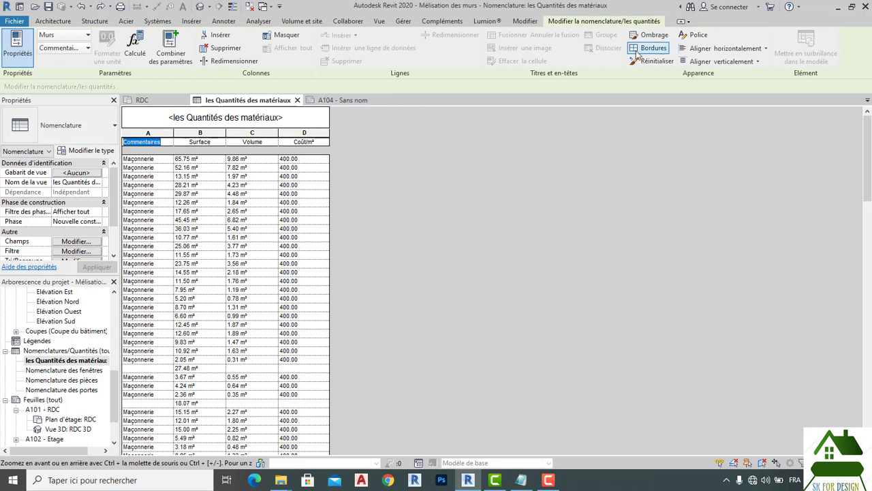
pyautogui.click(693, 35)
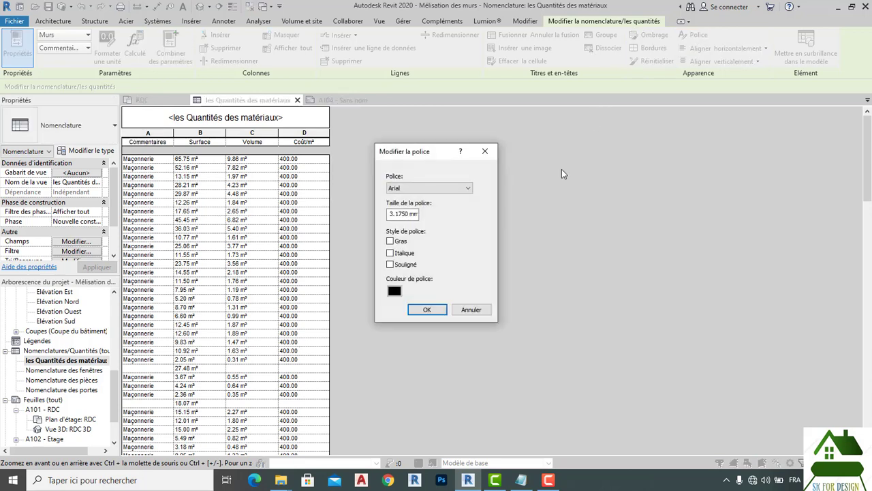
pyautogui.click(459, 188)
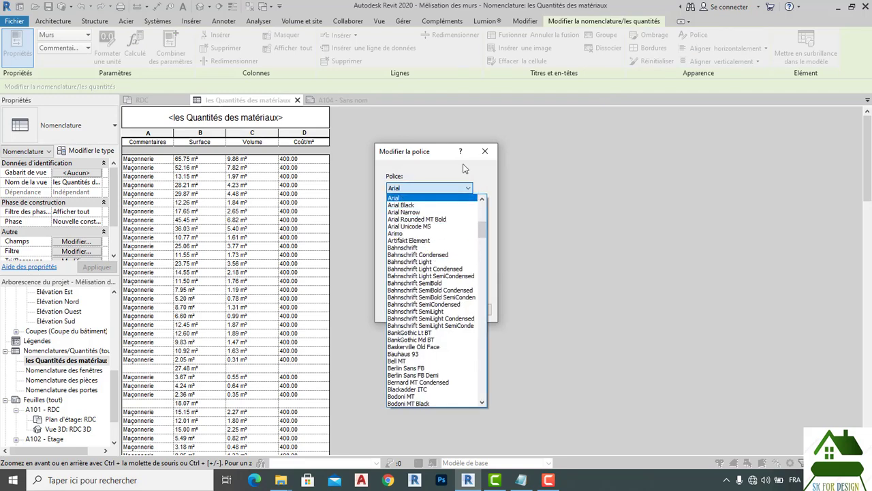
pyautogui.click(485, 155)
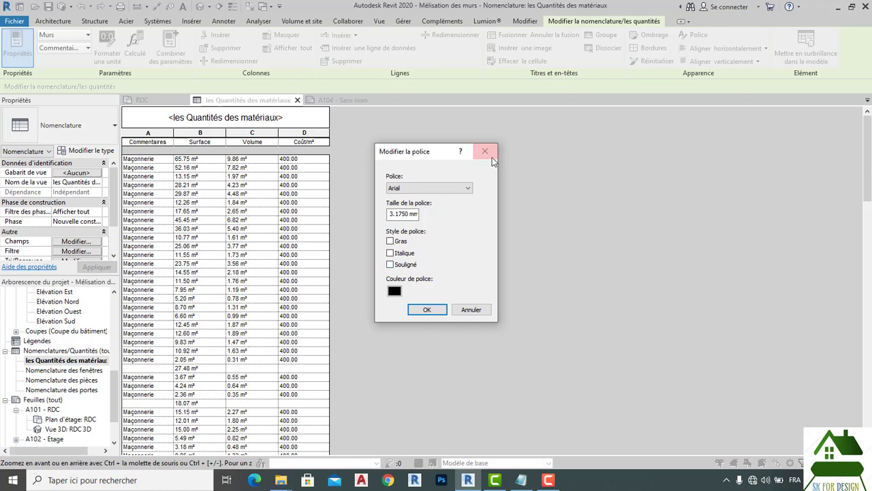
pyautogui.click(492, 158)
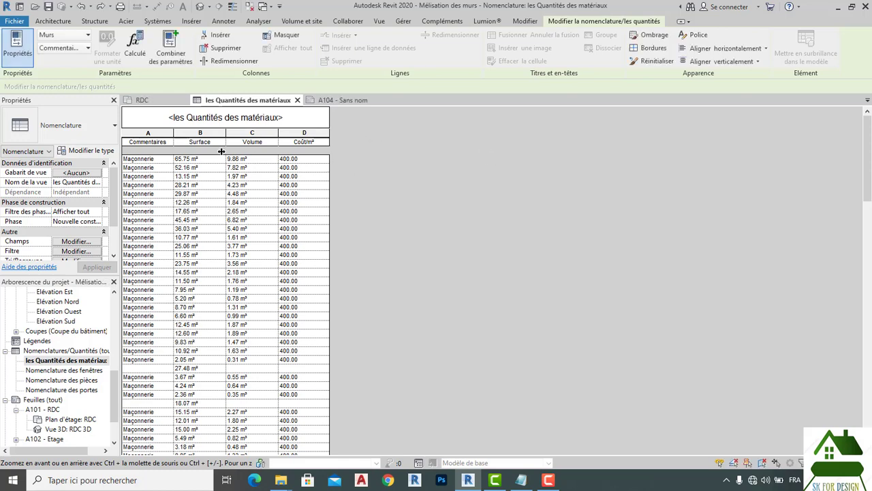
# Step: Select the wall rows and individual Commentaires cells of the schedule to check which appearance options they allow
pyautogui.click(126, 143)
pyautogui.click(136, 161)
pyautogui.moveTo(137, 161); pyautogui.dragTo(298, 449)
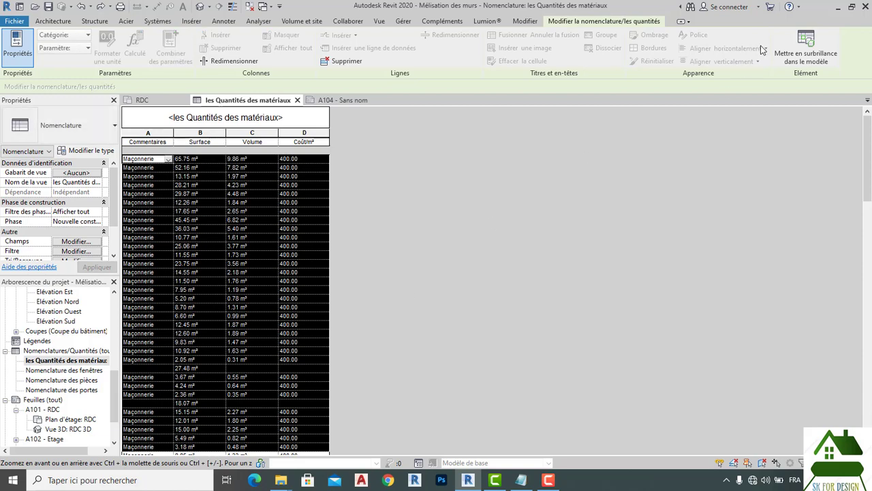
pyautogui.click(155, 168)
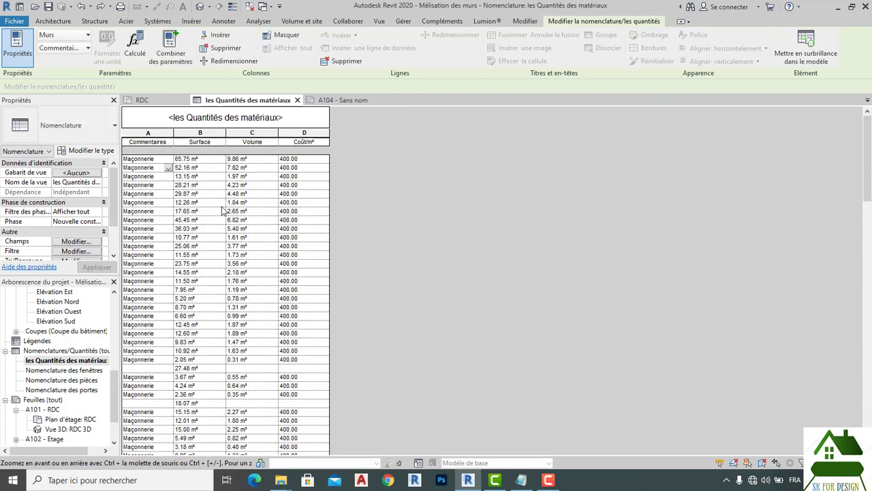
pyautogui.click(151, 212)
# Step: Reset the appearance formatting of the Commentaires header in the les Quantités des matériaux schedule
pyautogui.click(170, 142)
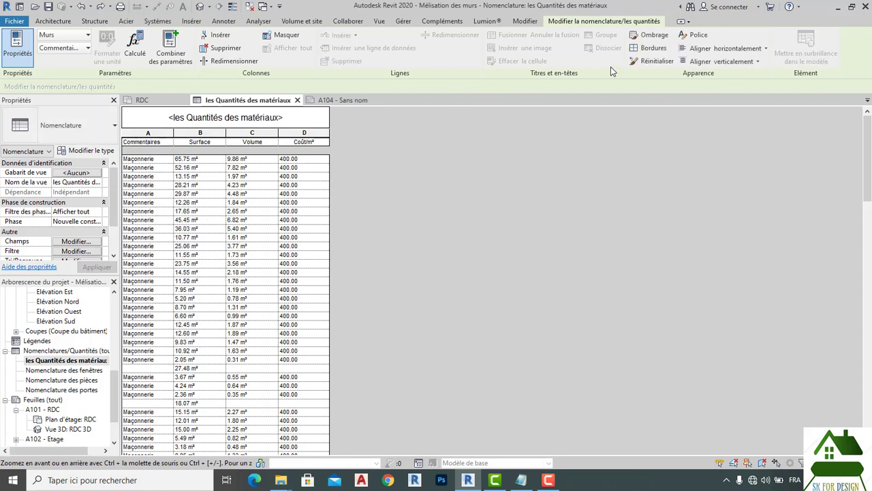
pyautogui.click(648, 63)
pyautogui.moveTo(129, 161); pyautogui.dragTo(172, 267)
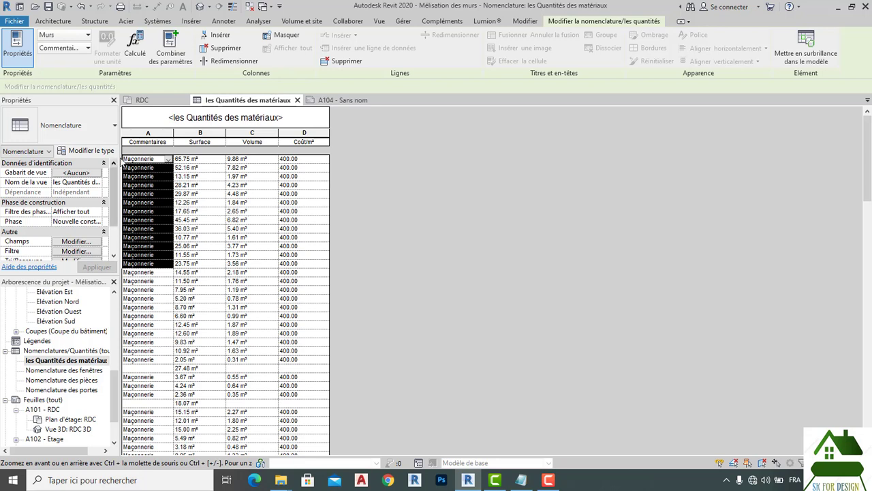
pyautogui.click(141, 143)
pyautogui.moveTo(164, 142); pyautogui.dragTo(110, 137)
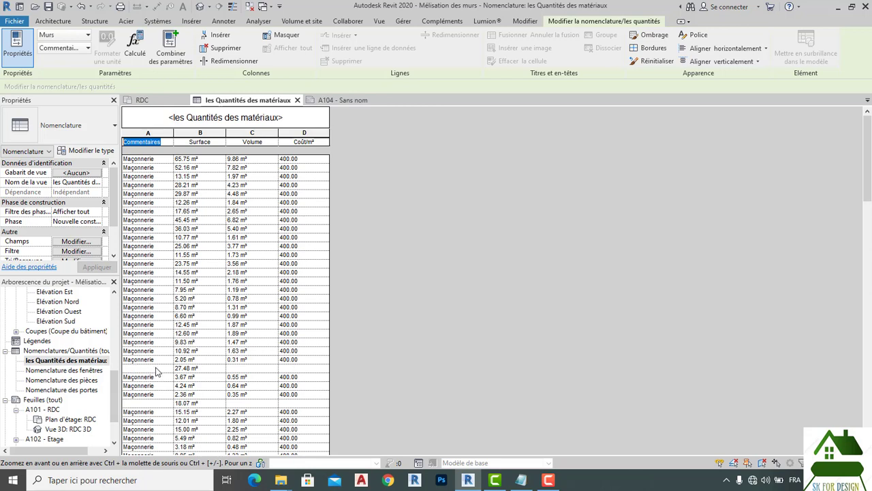
# Step: Return to sheet A104 and set the paper size in the PDFCreator print setup to A3
pyautogui.click(157, 100)
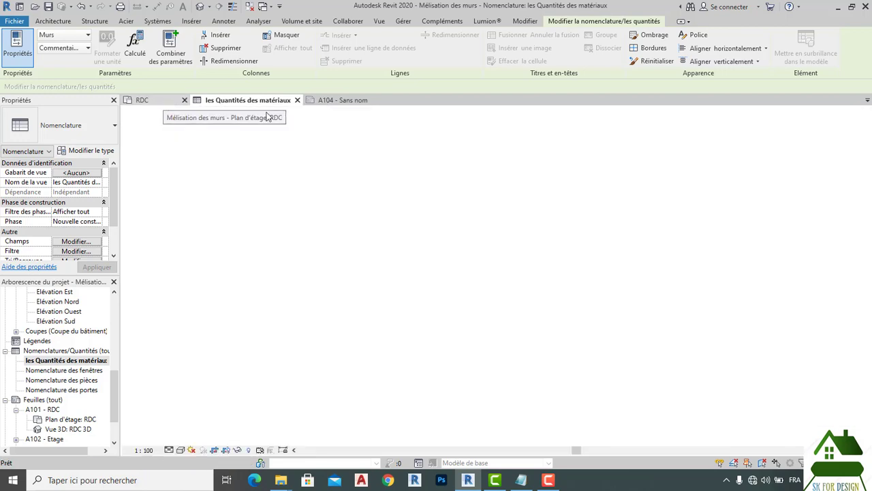
pyautogui.click(333, 101)
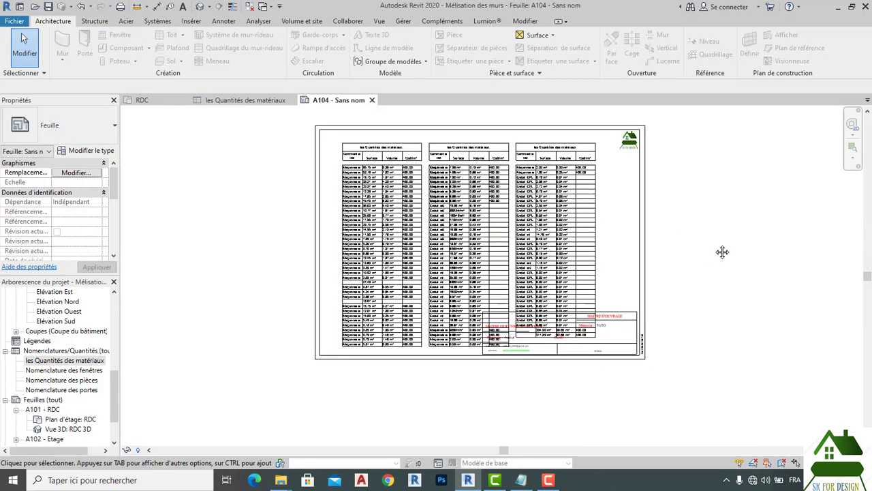
pyautogui.hotkey('ctrl', 'p')
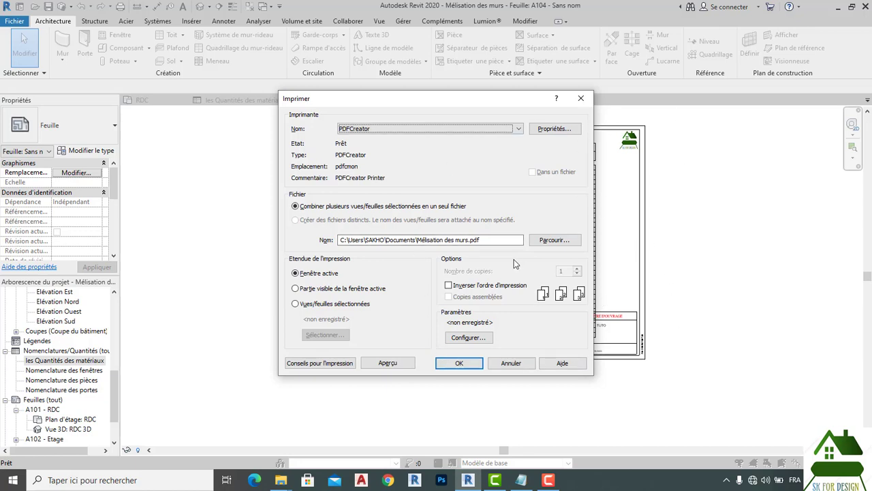
pyautogui.click(461, 341)
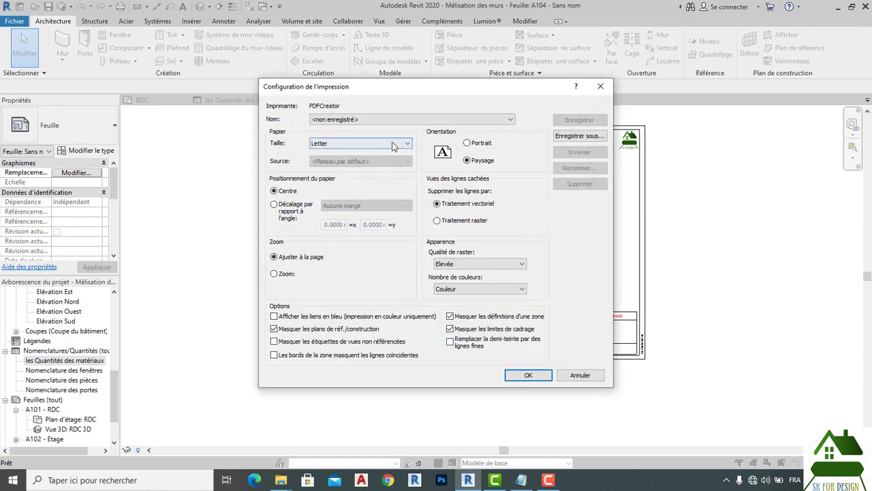
pyautogui.click(401, 143)
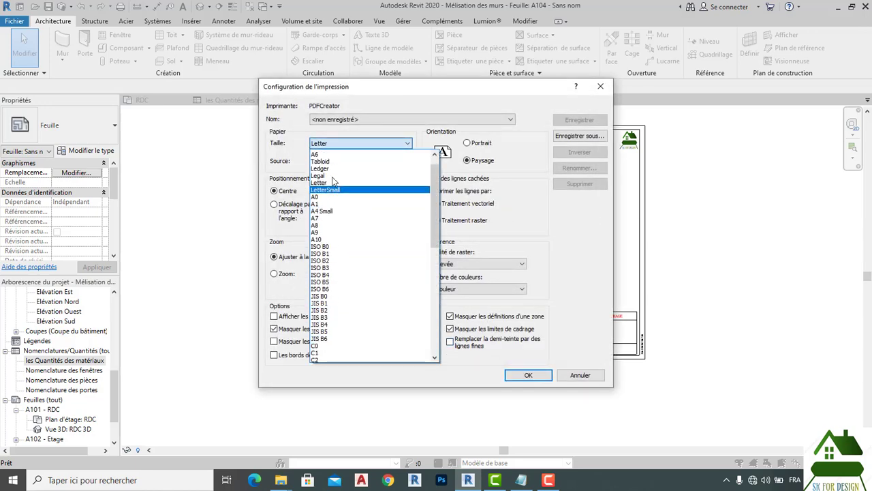
pyautogui.scroll(3, 327, 171)
pyautogui.click(323, 154)
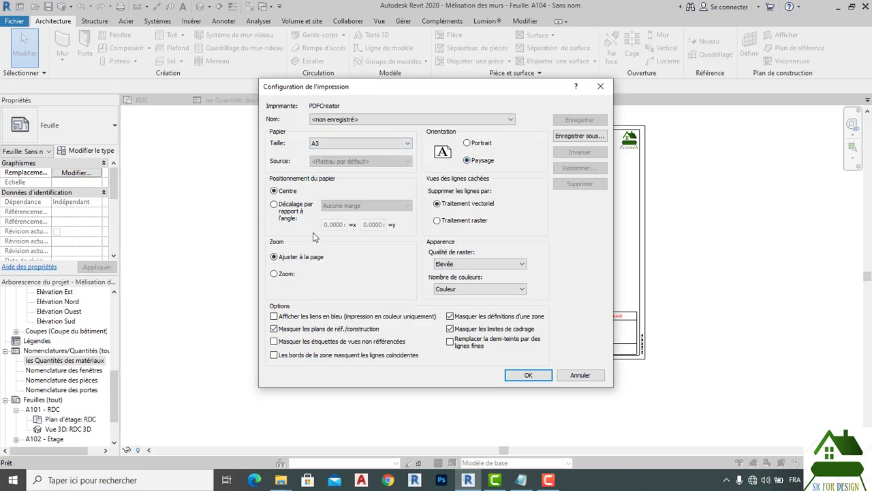
# Step: Position the print by corner offset with Aucune marge, and save the print setup as PDFCreator_ParDéfaut 1
pyautogui.click(274, 205)
pyautogui.click(407, 205)
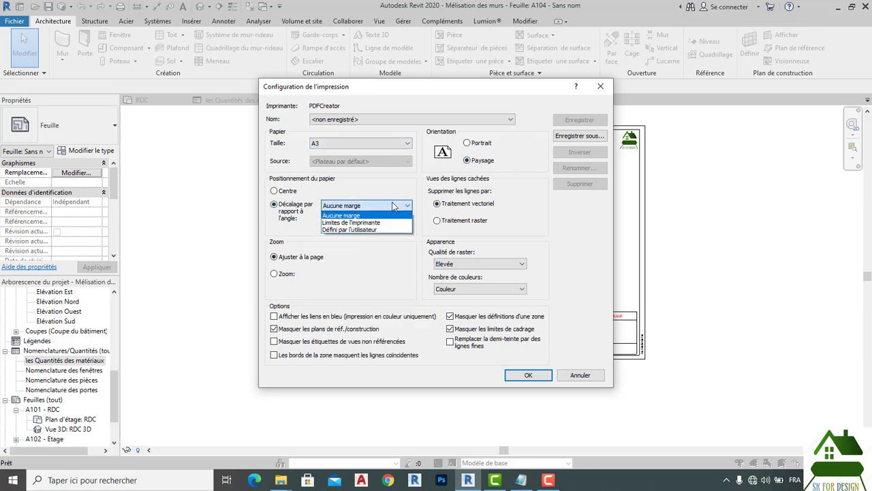
pyautogui.click(354, 216)
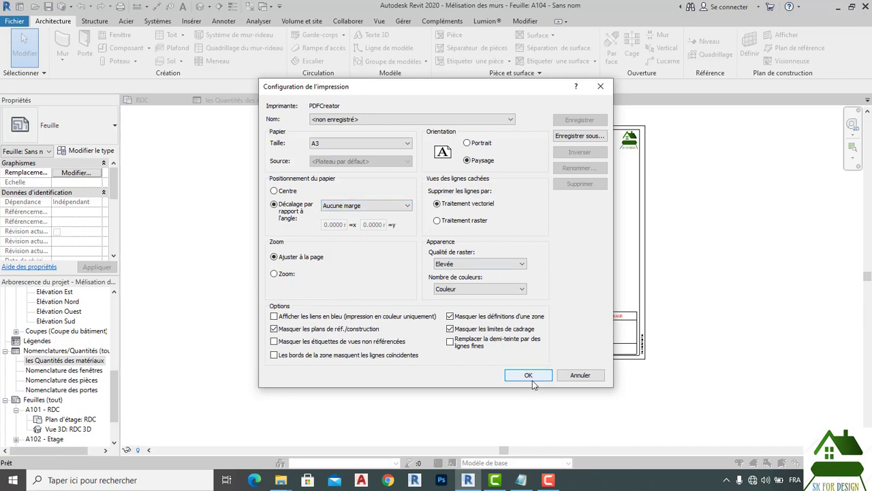
pyautogui.click(529, 377)
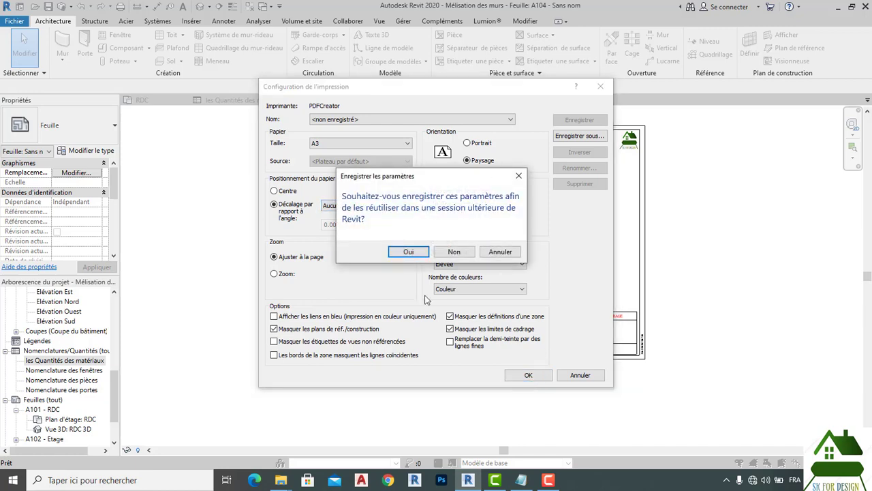
pyautogui.click(417, 252)
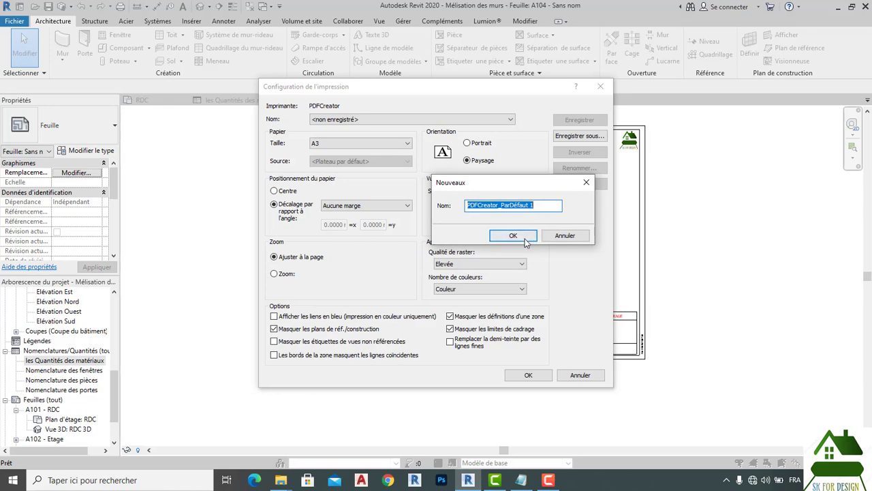
pyautogui.click(525, 239)
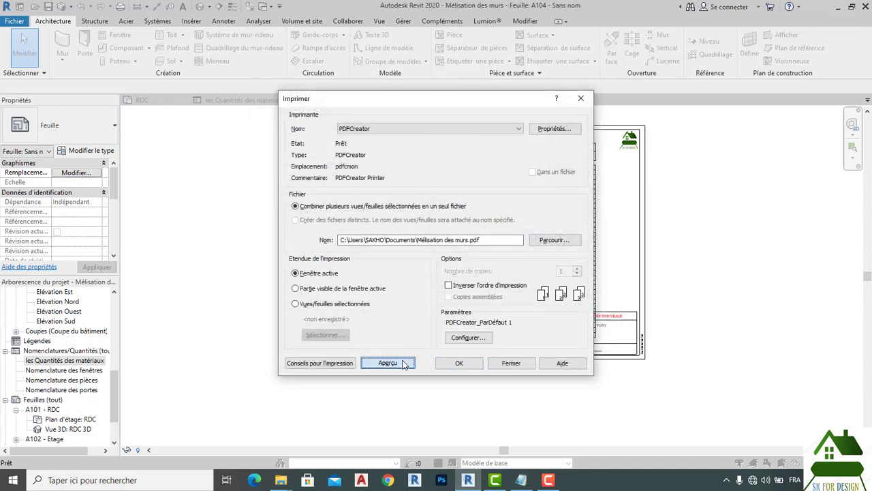
# Step: Preview the print of sheet A104 and examine the rows of the middle schedule segment up close
pyautogui.click(388, 362)
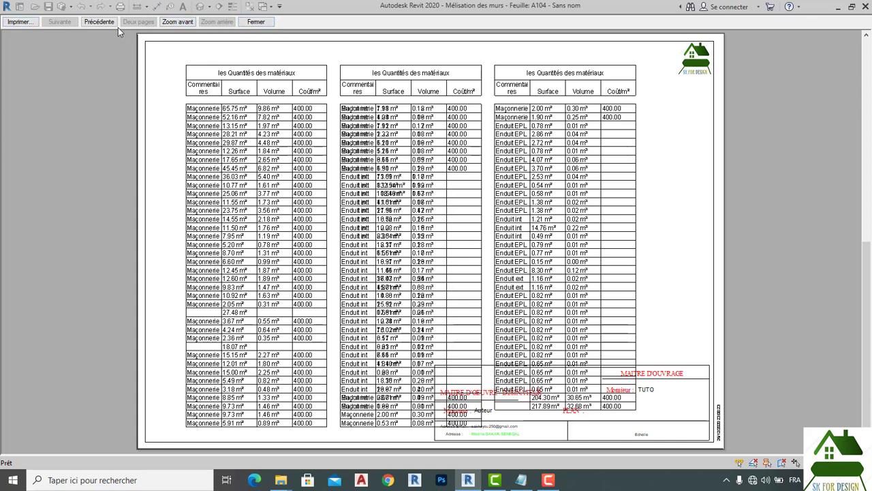
pyautogui.click(256, 21)
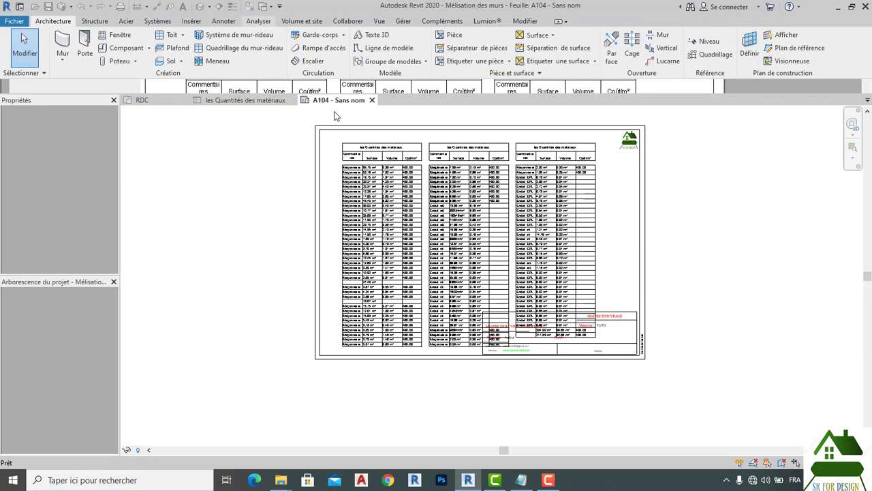
pyautogui.scroll(2, 479, 158)
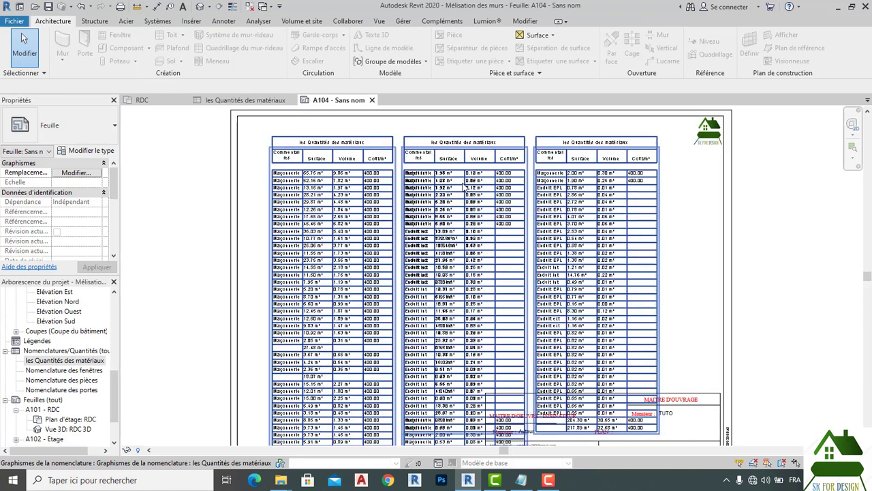
pyautogui.scroll(1, 430, 195)
pyautogui.scroll(3, 419, 183)
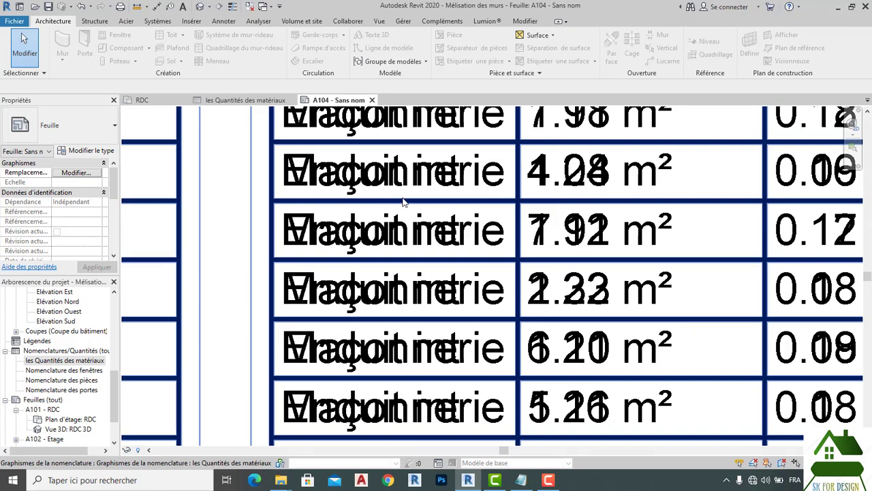
pyautogui.scroll(-3, 392, 199)
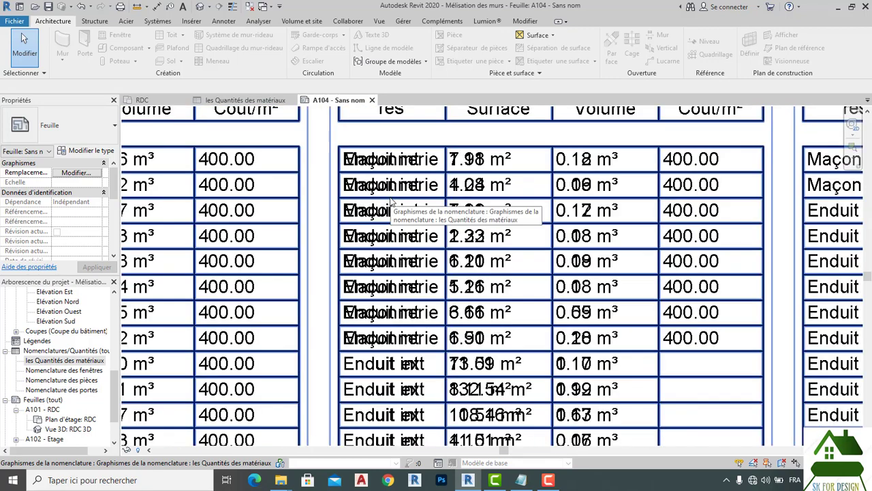
pyautogui.scroll(-4, 391, 212)
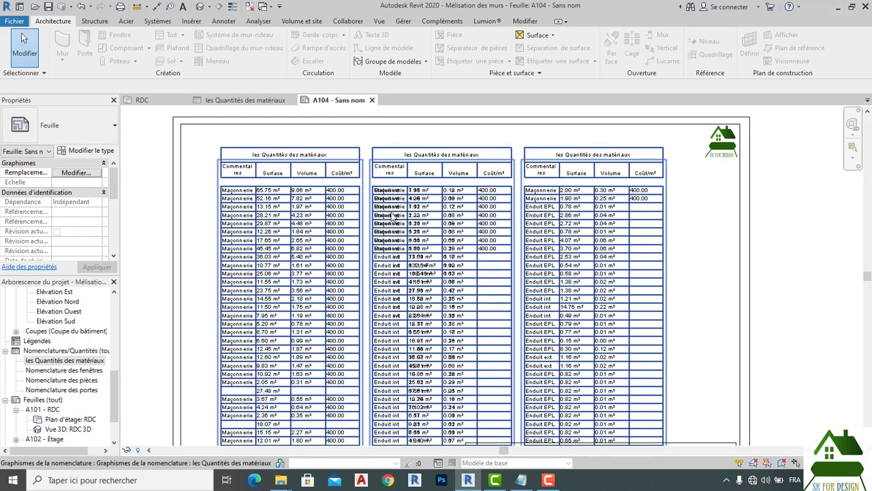
pyautogui.scroll(-2, 393, 217)
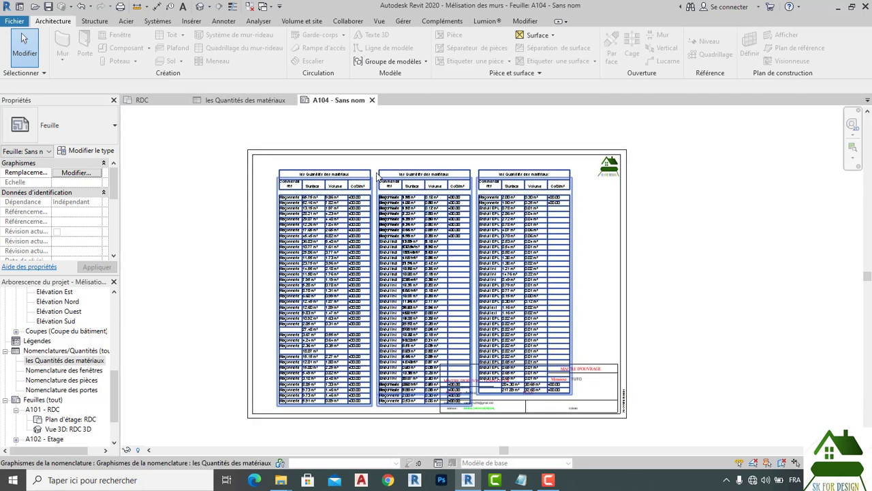
# Step: Print sheet A104 to PDFCreator from the print preview, and save the project
pyautogui.hotkey('ctrl', 'p')
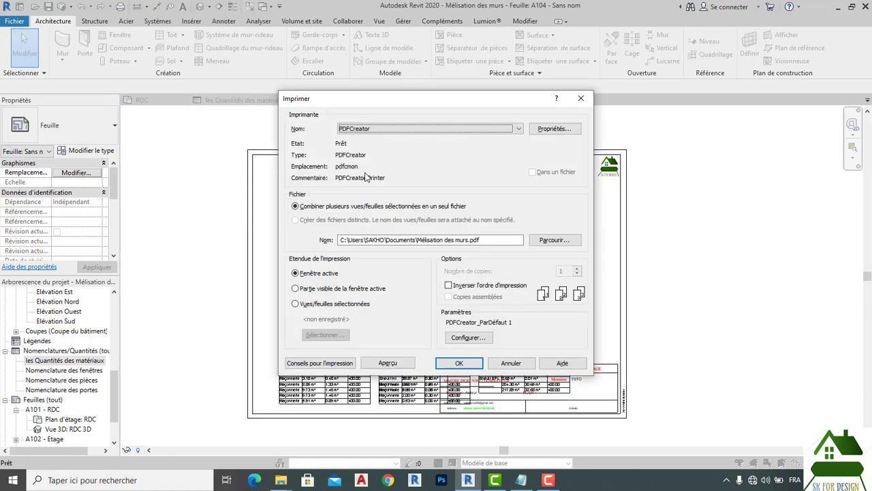
pyautogui.click(404, 368)
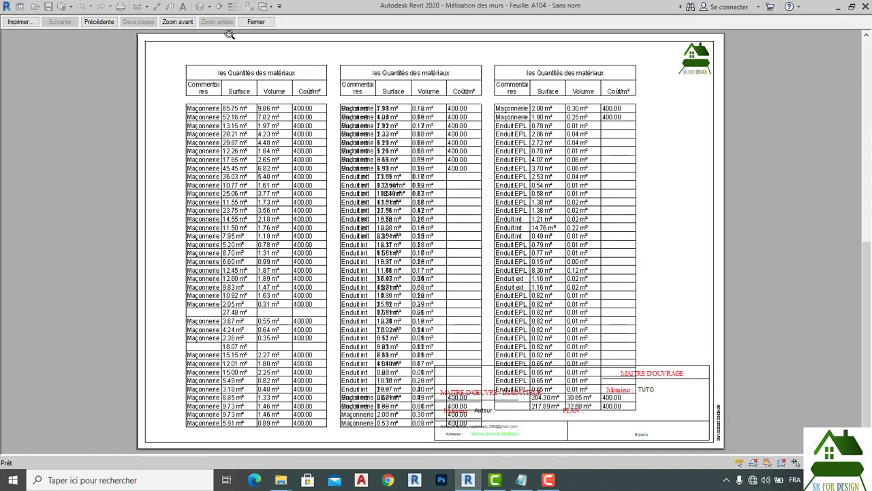
pyautogui.click(20, 21)
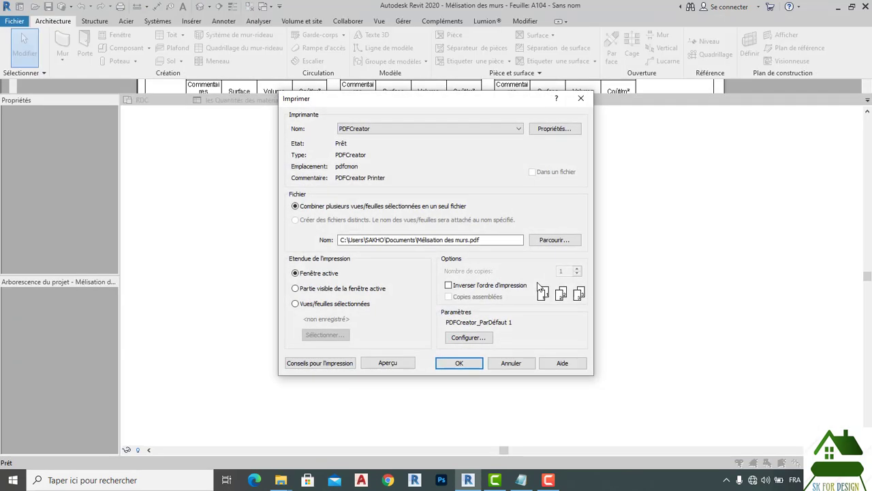
pyautogui.click(460, 362)
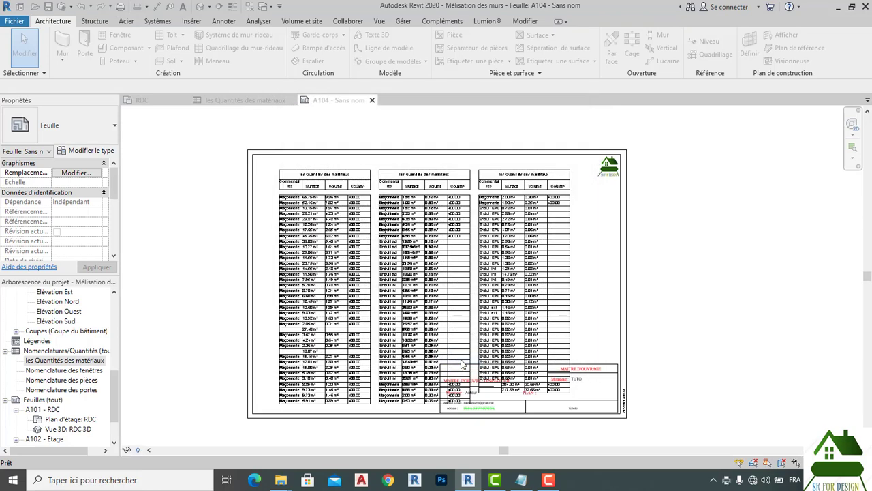
pyautogui.click(49, 7)
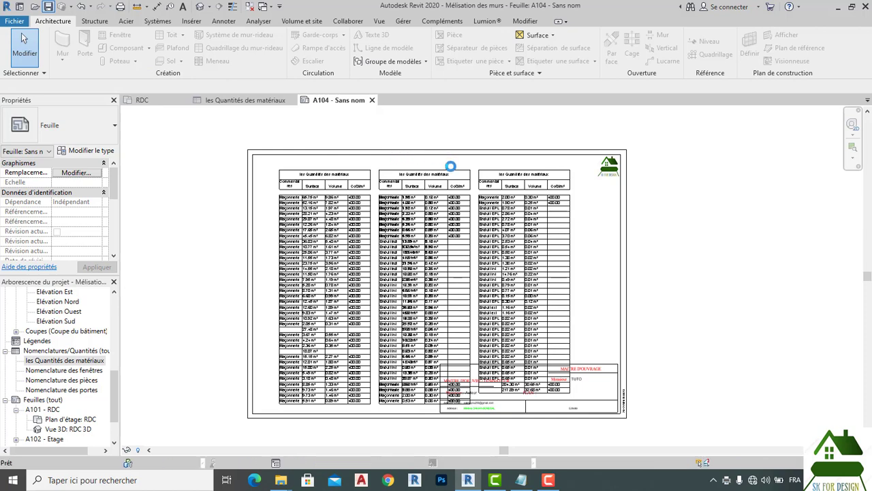
pyautogui.click(47, 8)
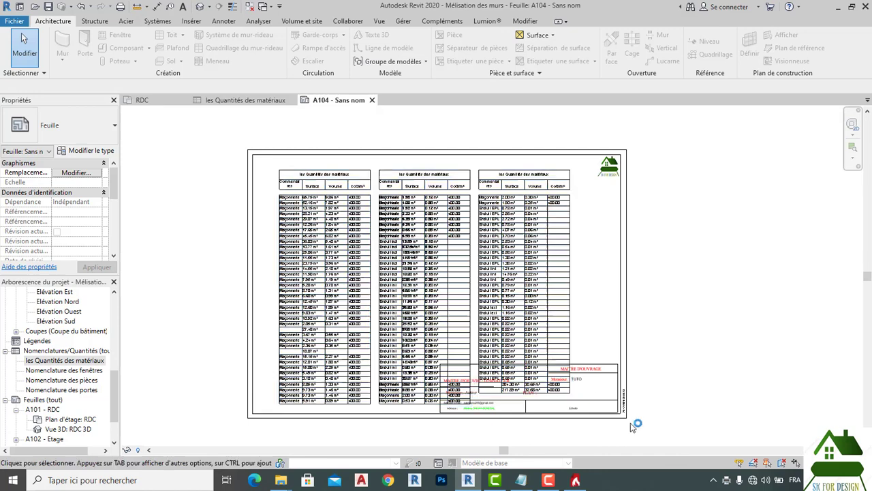
# Step: Save the printed sheet as a PDF in the Documents folder instead of I:\, and view it at 75% in Adobe Reader
pyautogui.click(576, 482)
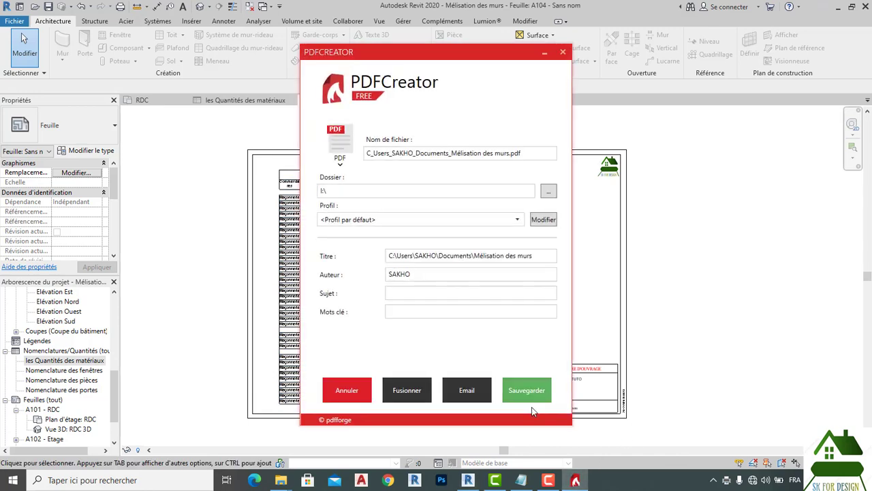
pyautogui.click(527, 394)
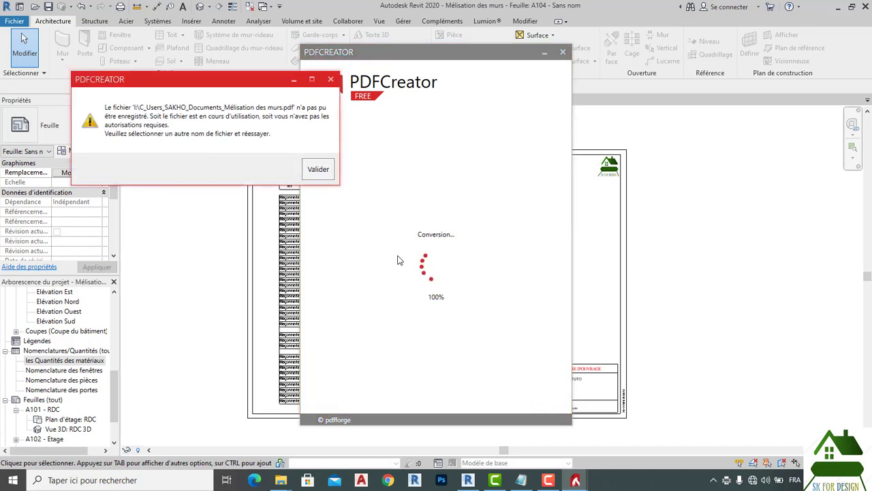
pyautogui.click(309, 171)
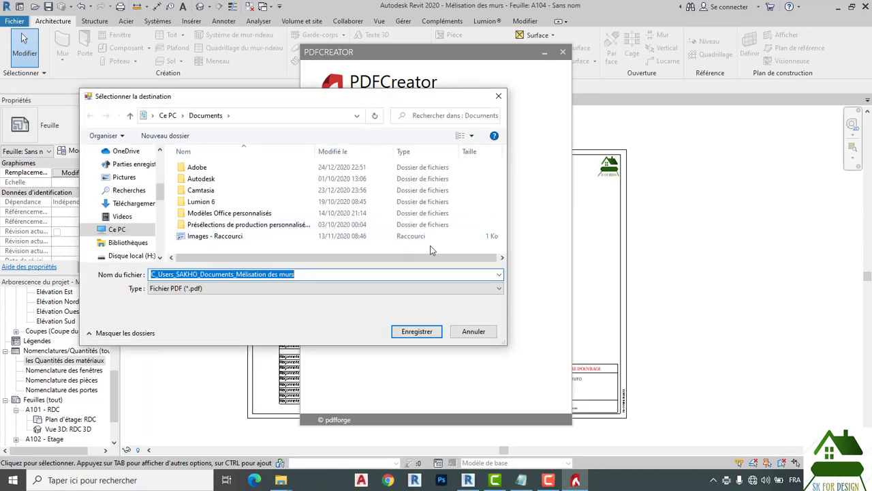
pyautogui.click(417, 332)
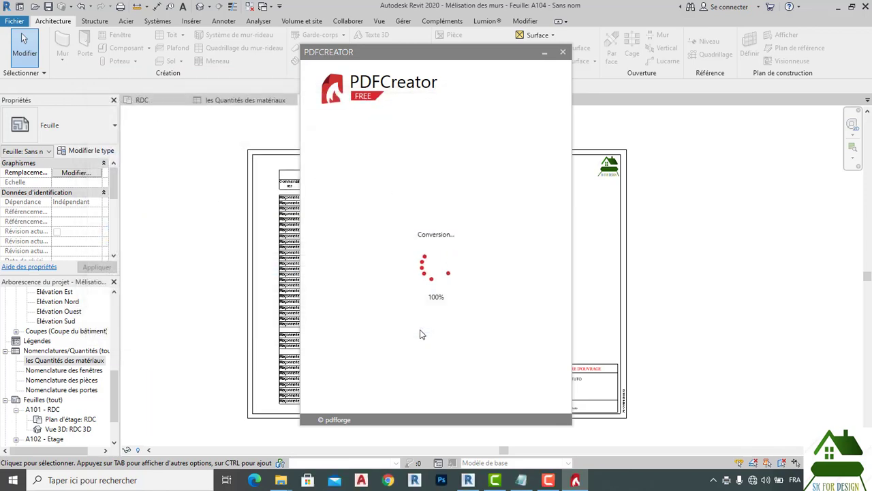
pyautogui.click(521, 388)
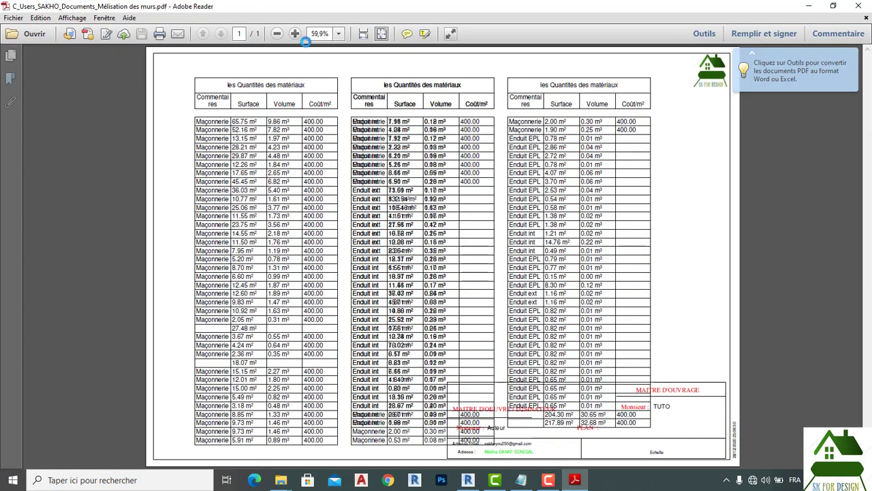
pyautogui.click(295, 34)
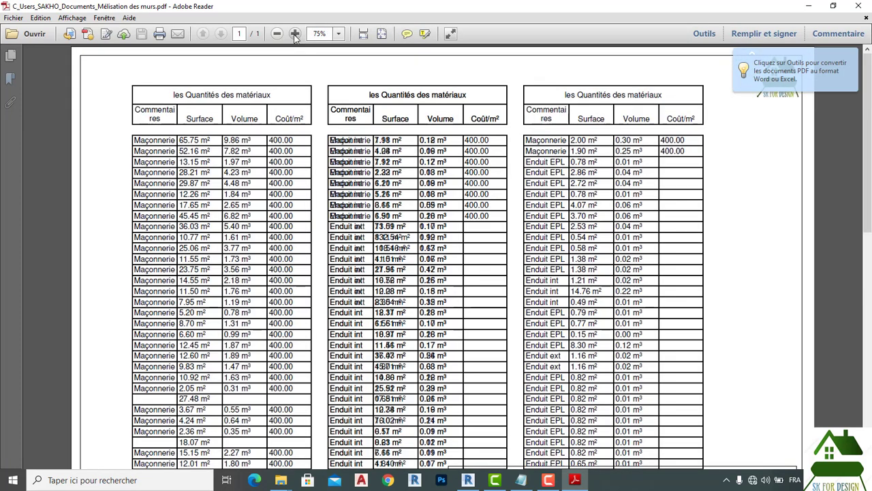
# Step: Examine the exported PDF from the schedule headers to the last rows and title block, checking the surface, volume and Coût/m² columns
pyautogui.click(295, 34)
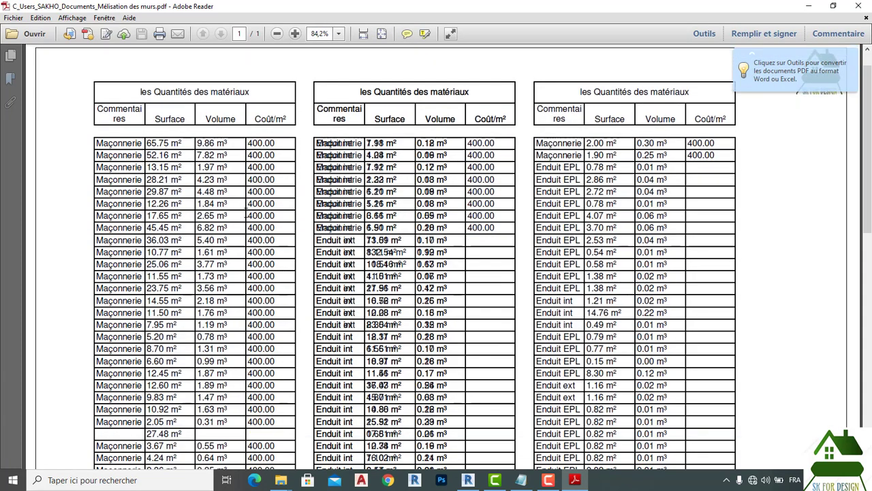
pyautogui.scroll(-3, 247, 212)
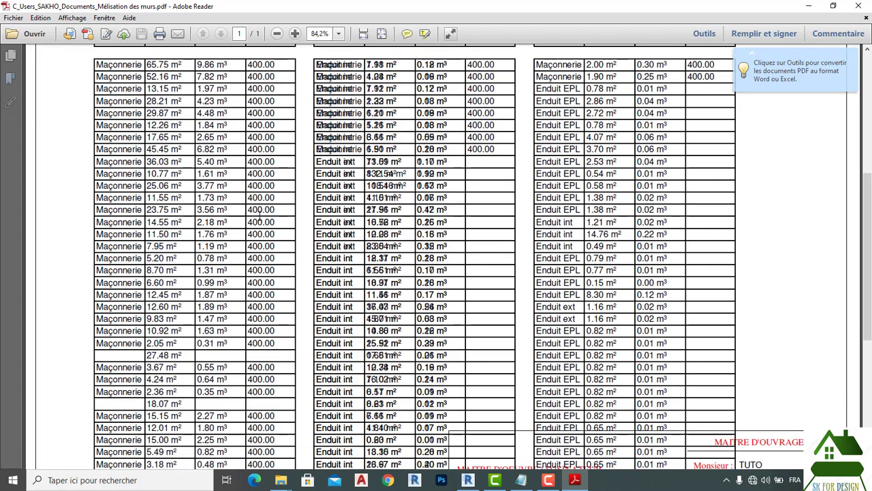
pyautogui.scroll(-2, 260, 216)
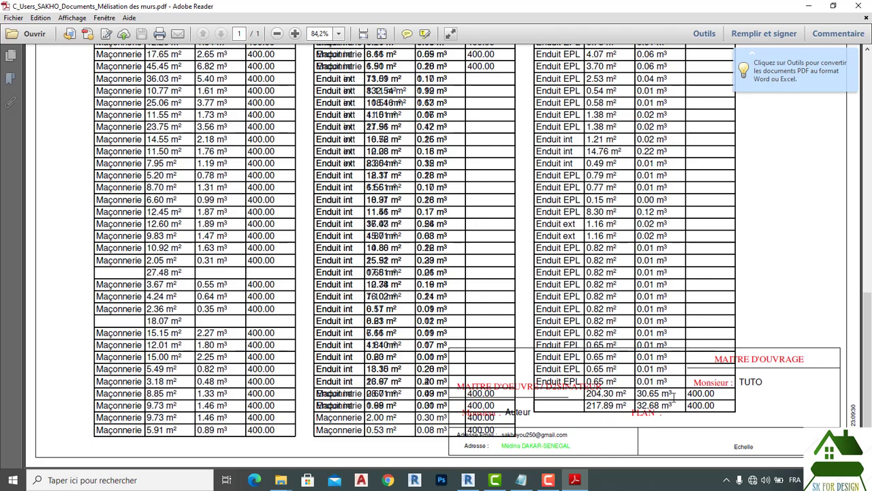
pyautogui.scroll(1, 674, 398)
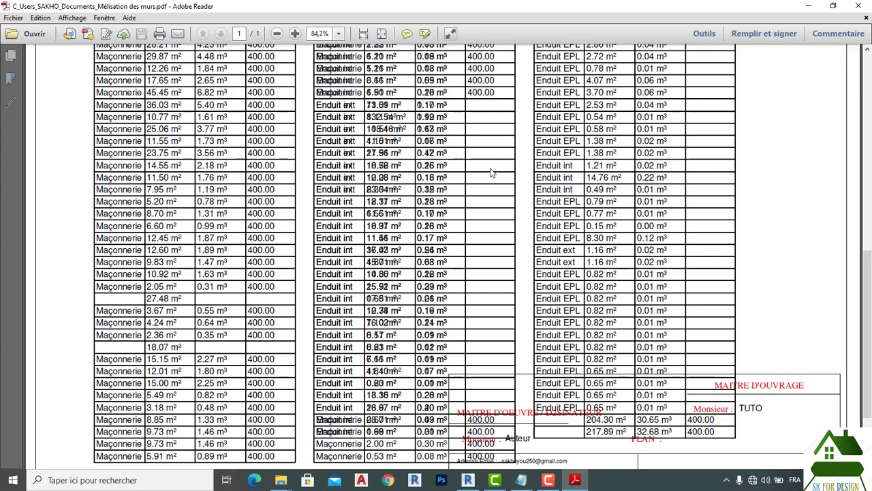
pyautogui.scroll(-1, 489, 124)
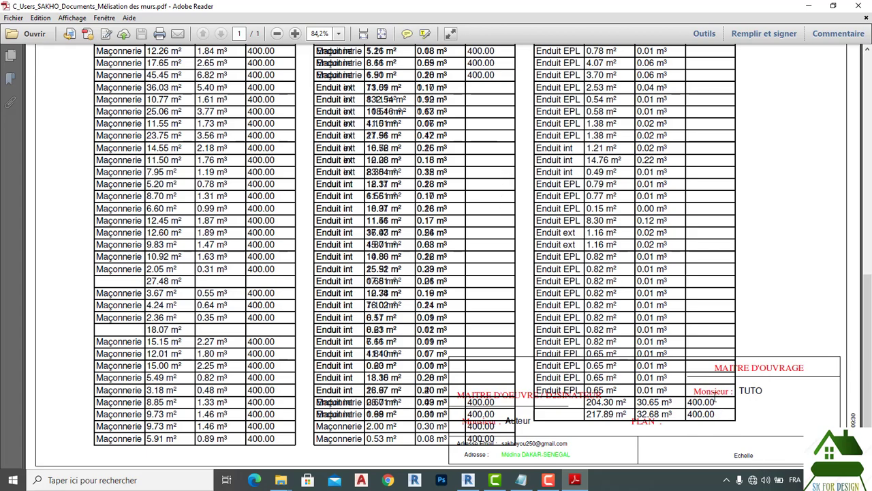
pyautogui.scroll(4, 503, 225)
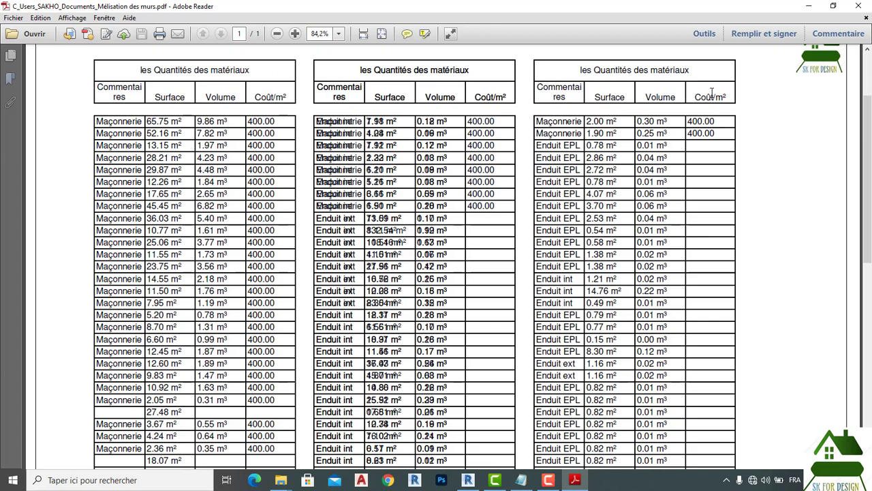
pyautogui.scroll(-1, 712, 93)
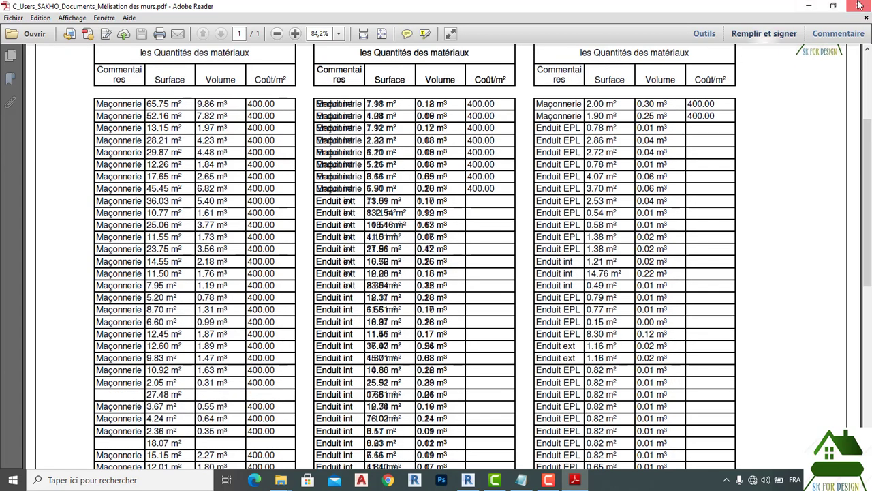